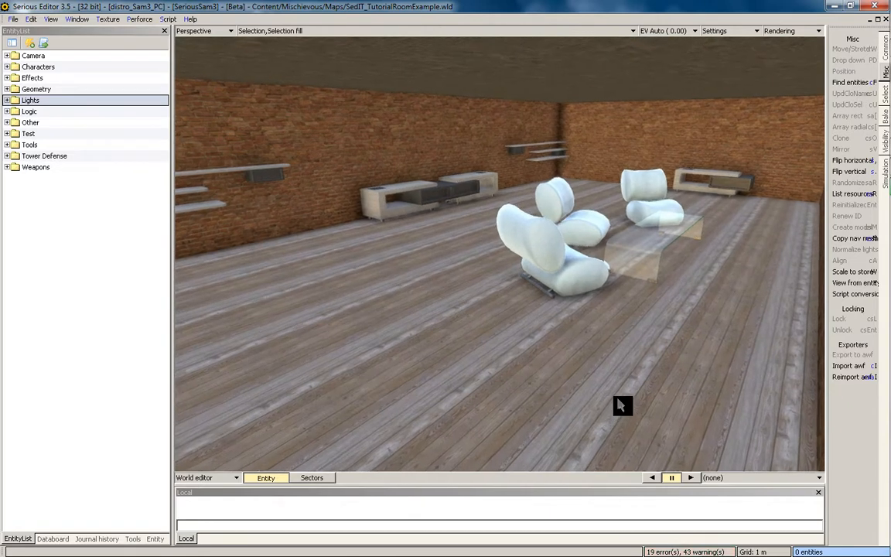
Step: Look around the furnished brick room and examine the two-tone cabinet against the wall up close
{"action": "middle_click_drag", "start_coordinate": [619, 404], "coordinate": [581, 382]}
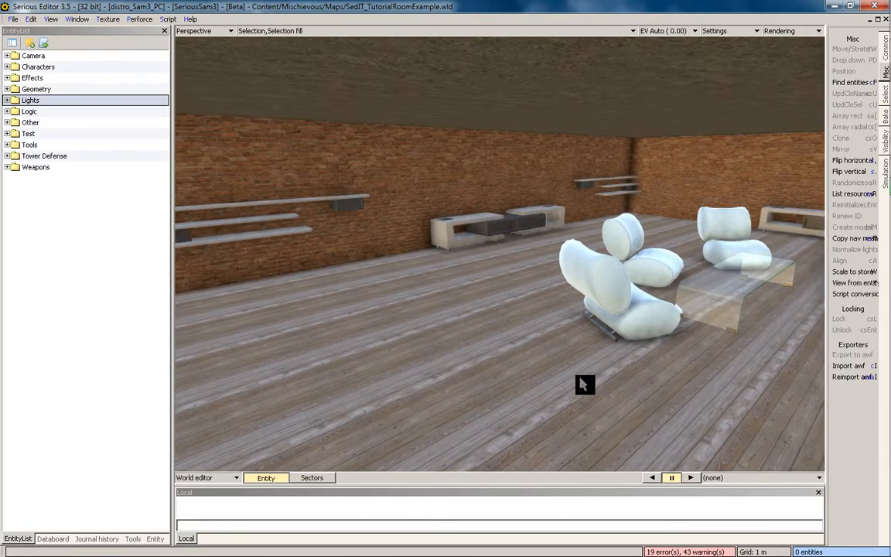
{"action": "middle_click_drag", "start_coordinate": [473, 365], "coordinate": [473, 365]}
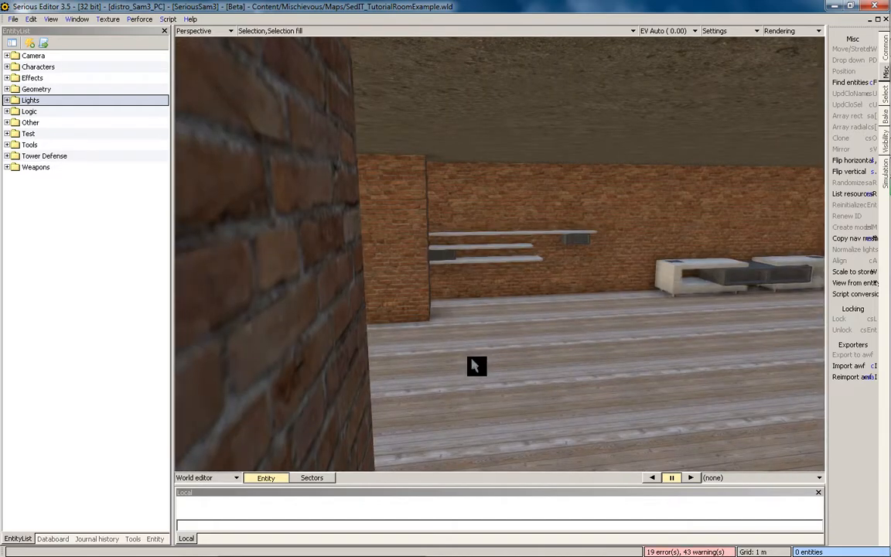
{"action": "middle_click_drag", "start_coordinate": [647, 369], "coordinate": [539, 326]}
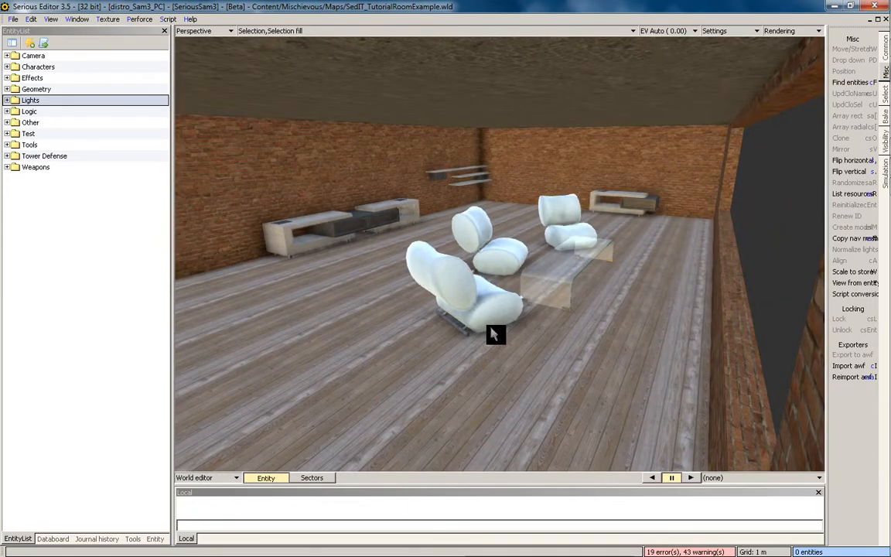
{"action": "middle_click_drag", "start_coordinate": [575, 279], "coordinate": [456, 295]}
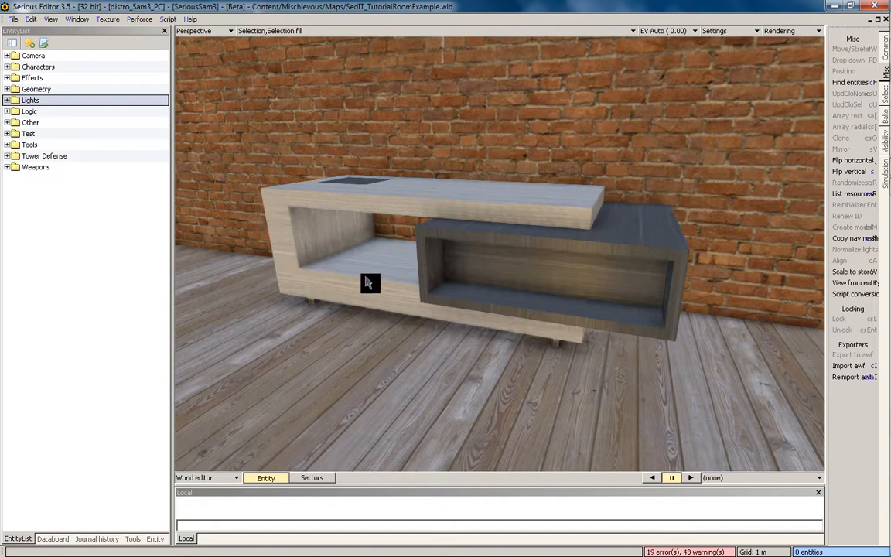
{"action": "middle_click_drag", "start_coordinate": [305, 299], "coordinate": [407, 255]}
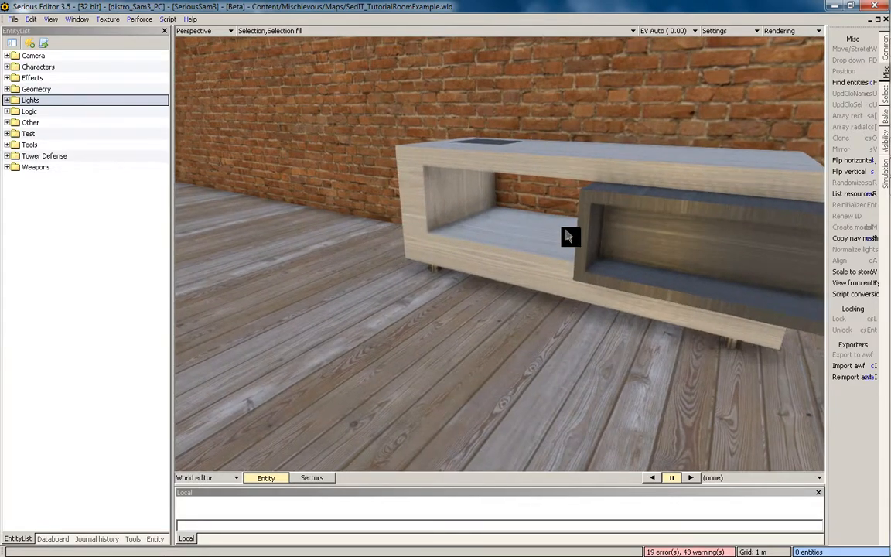
{"action": "middle_click_drag", "start_coordinate": [569, 236], "coordinate": [507, 247]}
{"action": "middle_click_drag", "start_coordinate": [539, 280], "coordinate": [372, 230]}
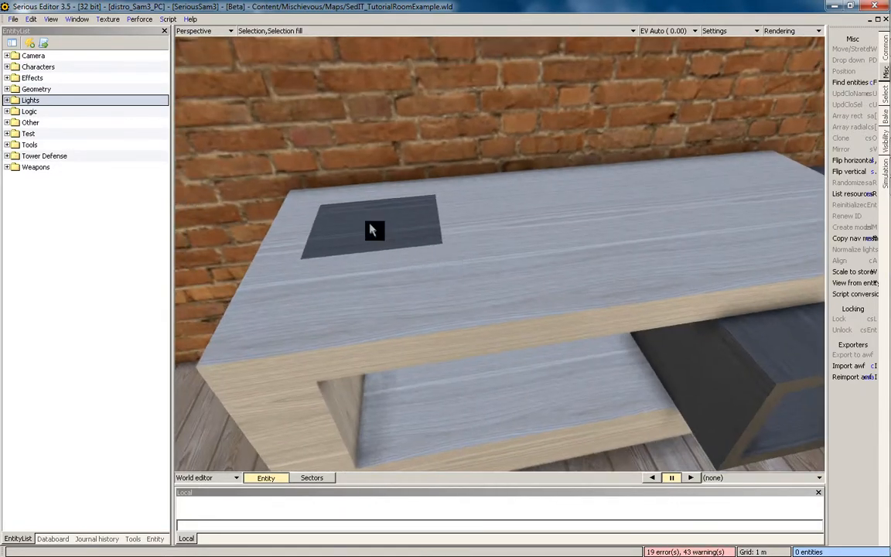
Step: Inspect the cabinet's mesh by selecting the dark square polygon and the tabletop polygons beneath it, and return to the world
{"action": "double_click", "coordinate": [378, 246]}
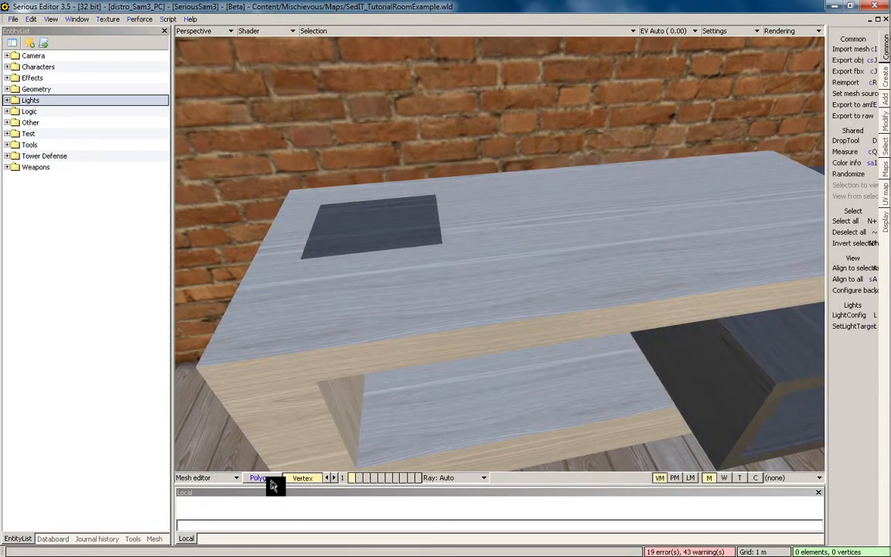
{"action": "left_click", "coordinate": [386, 234]}
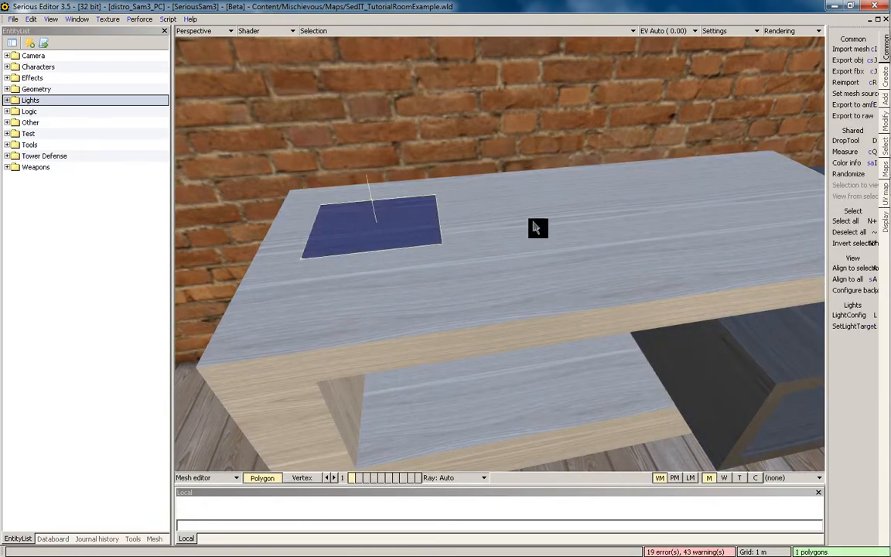
{"action": "key", "text": "a"}
{"action": "middle_click_drag", "start_coordinate": [448, 229], "coordinate": [642, 286]}
{"action": "middle_click_drag", "start_coordinate": [588, 279], "coordinate": [446, 259]}
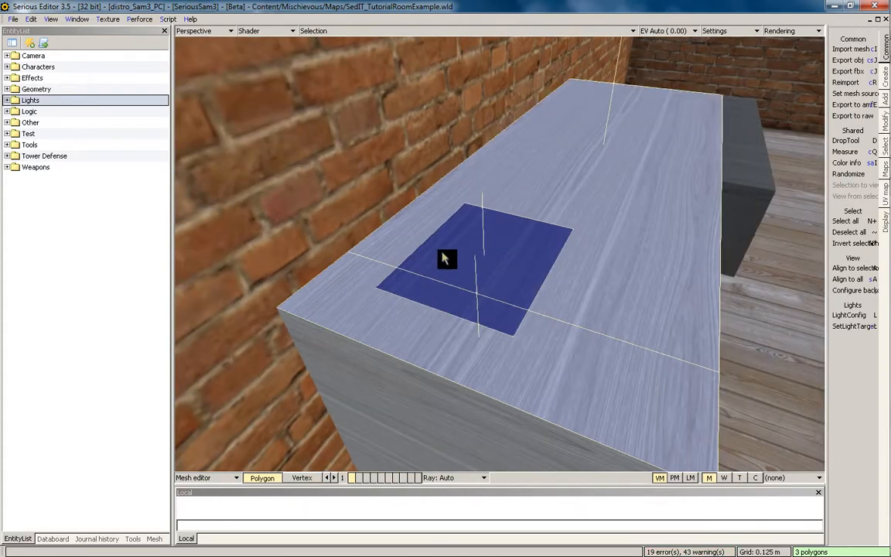
{"action": "key", "text": "grave"}
{"action": "key", "text": "Escape"}
{"action": "key", "text": "grave"}
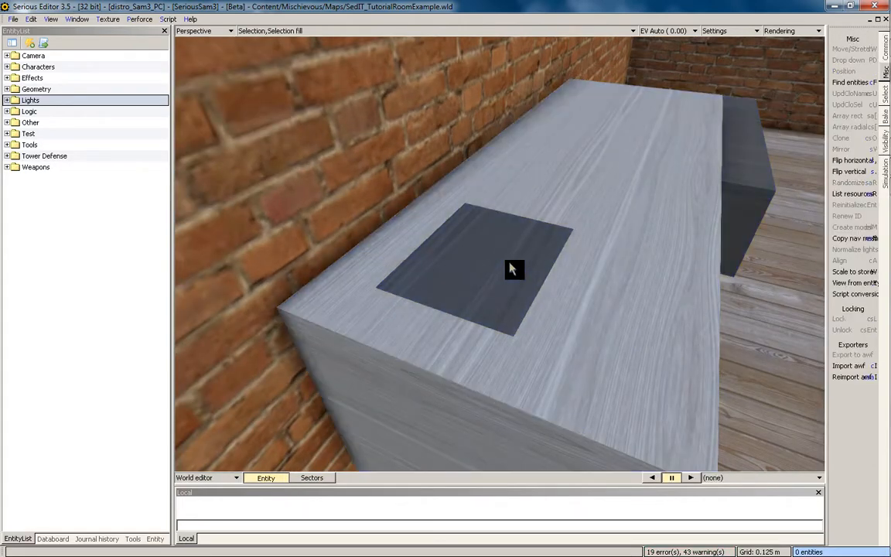
Step: Examine the wall shelves and the curved glass table with its green edge among the chairs
{"action": "middle_click_drag", "start_coordinate": [509, 268], "coordinate": [441, 271]}
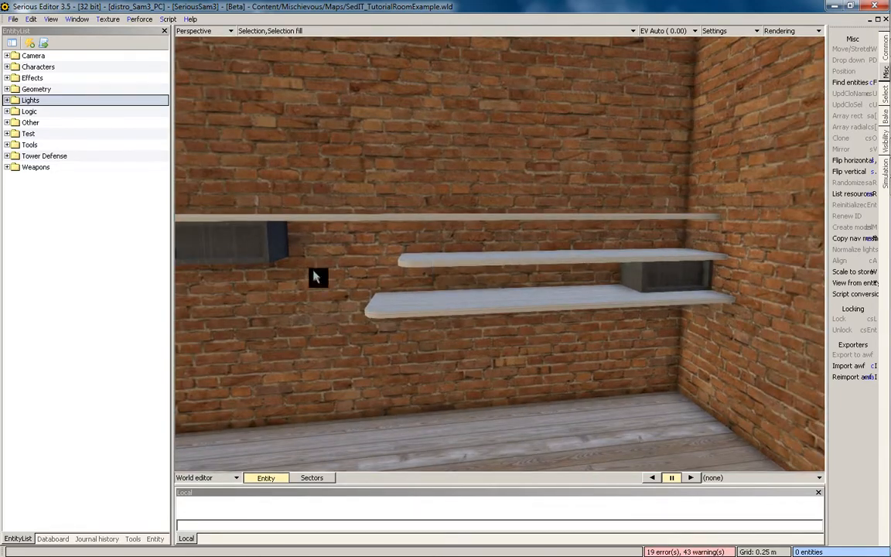
{"action": "middle_click_drag", "start_coordinate": [369, 276], "coordinate": [668, 288]}
{"action": "middle_click_drag", "start_coordinate": [519, 303], "coordinate": [372, 278]}
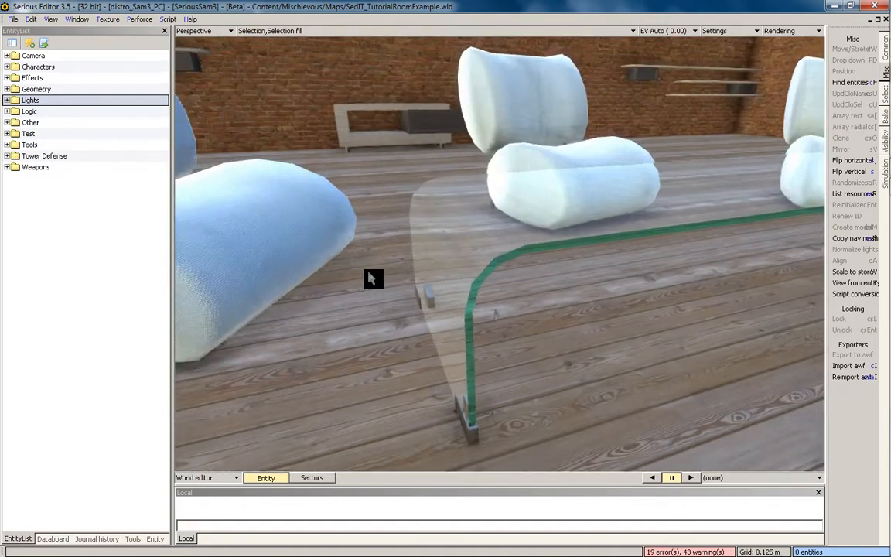
{"action": "left_click", "coordinate": [470, 313]}
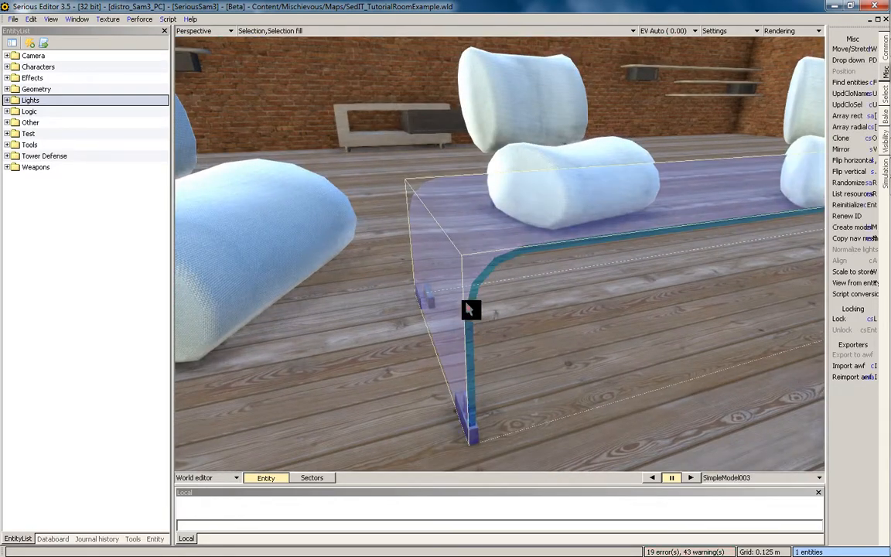
{"action": "left_click", "coordinate": [462, 280]}
{"action": "middle_click_drag", "start_coordinate": [524, 221], "coordinate": [570, 265]}
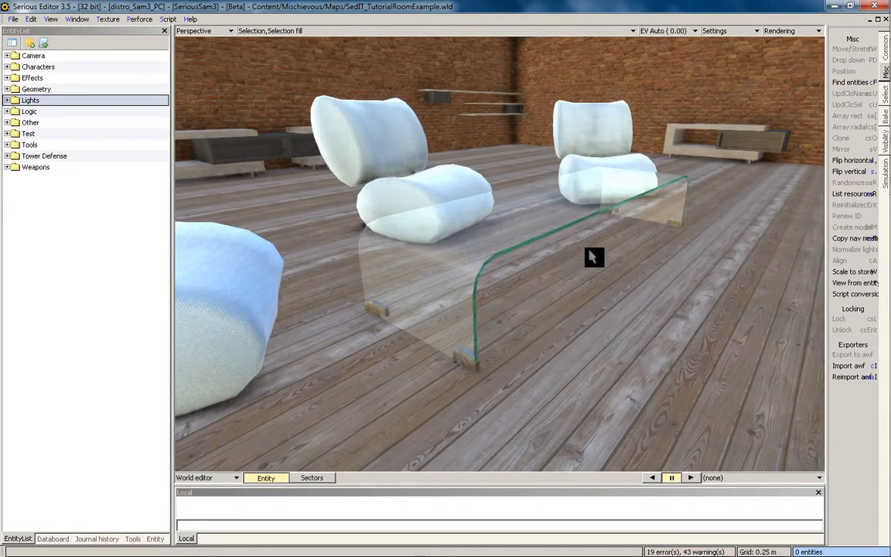
Step: Isolate the curved glass table in a new empty world and inspect its model
{"action": "left_click", "coordinate": [466, 244]}
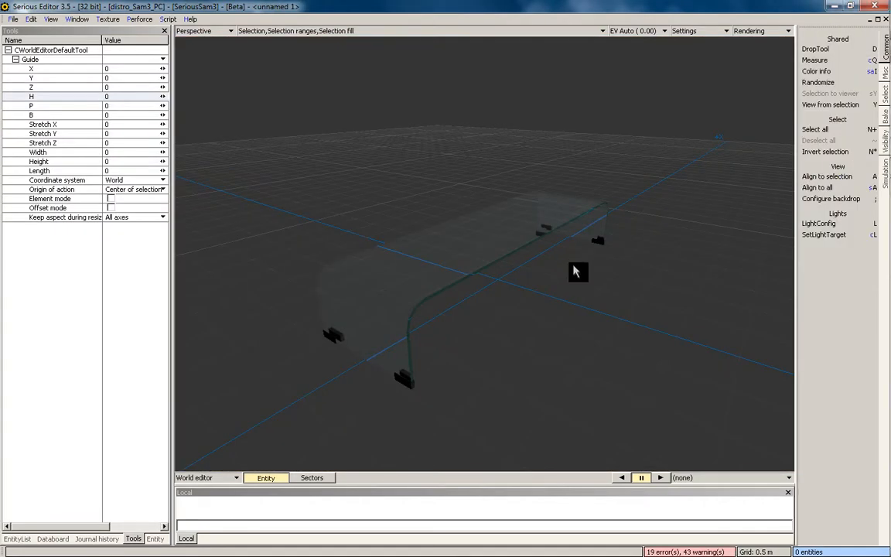
{"action": "middle_click_drag", "start_coordinate": [573, 266], "coordinate": [498, 268]}
{"action": "left_click", "coordinate": [489, 254]}
{"action": "left_click", "coordinate": [492, 293]}
{"action": "double_click", "coordinate": [560, 288]}
{"action": "scroll", "coordinate": [525, 317], "scroll_direction": "up", "scroll_amount": 3}
{"action": "key", "text": "Escape"}
{"action": "key", "text": "grave"}
Step: Replace the curved glass table's model with the flat glass table that has four cylindrical legs
{"action": "left_click", "coordinate": [499, 269]}
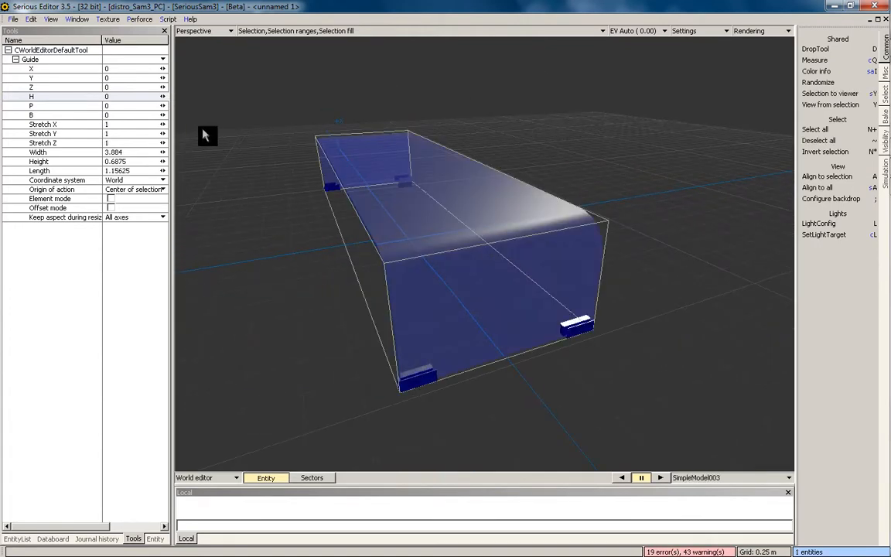
{"action": "left_click", "coordinate": [153, 540]}
{"action": "left_click", "coordinate": [121, 60]}
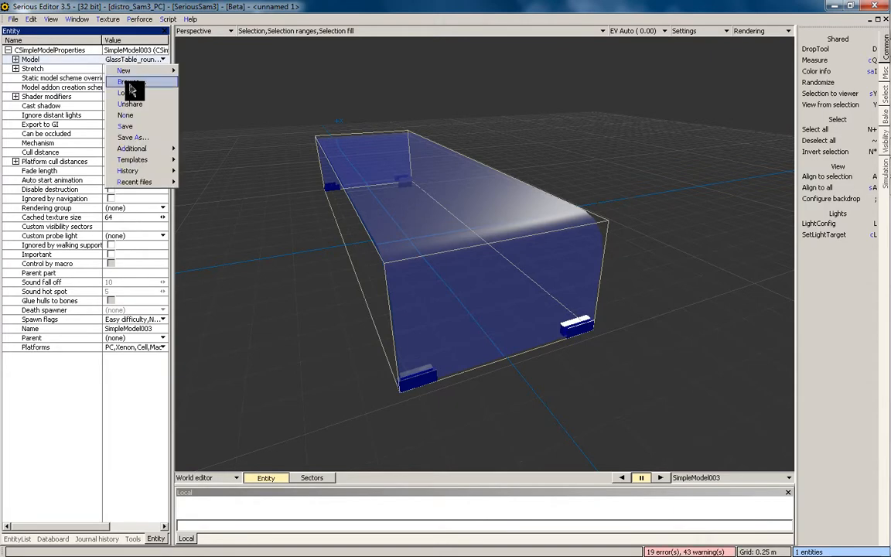
{"action": "left_click", "coordinate": [132, 87]}
{"action": "double_click", "coordinate": [378, 181]}
{"action": "key", "text": "grave"}
{"action": "middle_click_drag", "start_coordinate": [382, 192], "coordinate": [446, 279]}
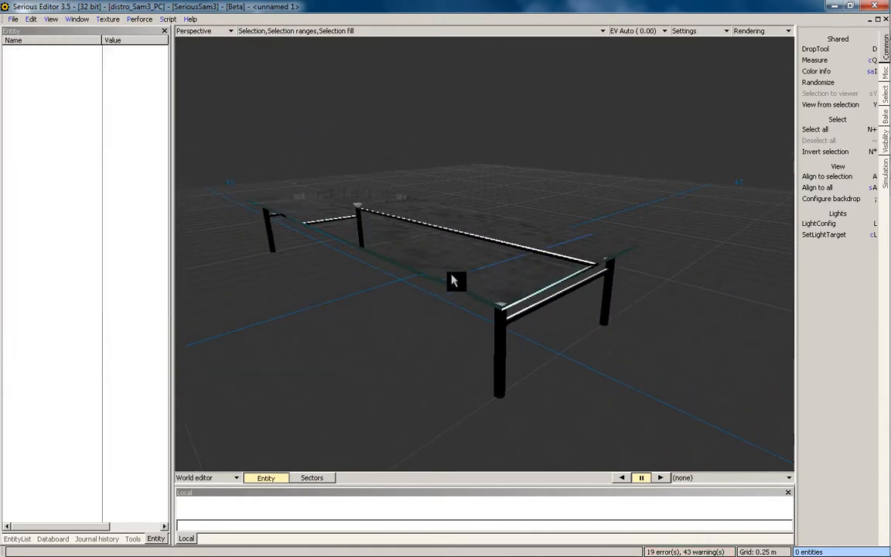
Step: Inspect the four-legged glass table, and unshare its model for separate editing
{"action": "middle_click_drag", "start_coordinate": [444, 298], "coordinate": [450, 295]}
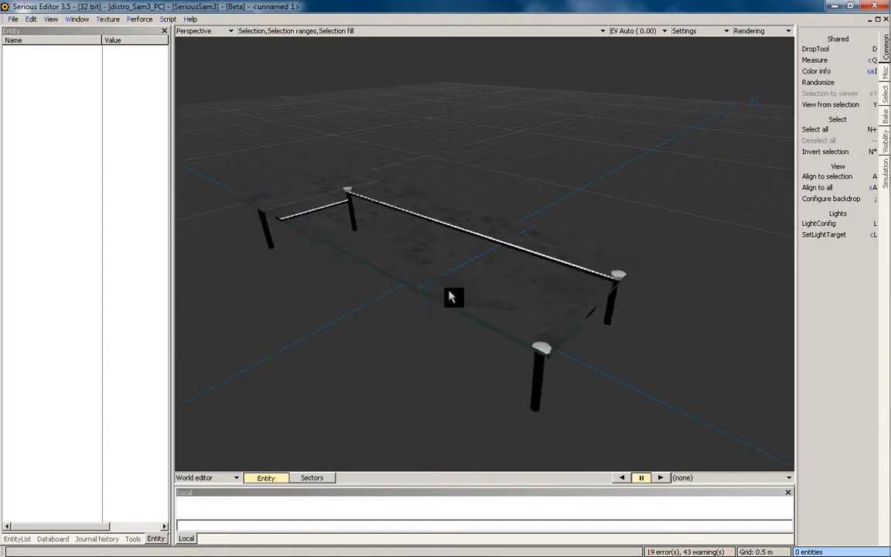
{"action": "left_click", "coordinate": [446, 298]}
{"action": "middle_click_drag", "start_coordinate": [396, 320], "coordinate": [455, 294]}
{"action": "key", "text": "grave"}
{"action": "middle_click_drag", "start_coordinate": [483, 228], "coordinate": [492, 375]}
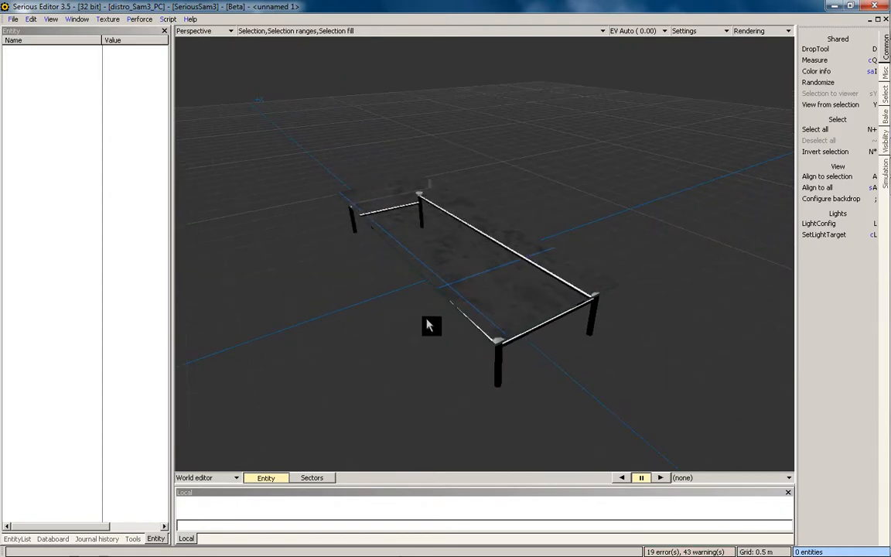
{"action": "left_click", "coordinate": [516, 304]}
{"action": "right_click", "coordinate": [110, 59]}
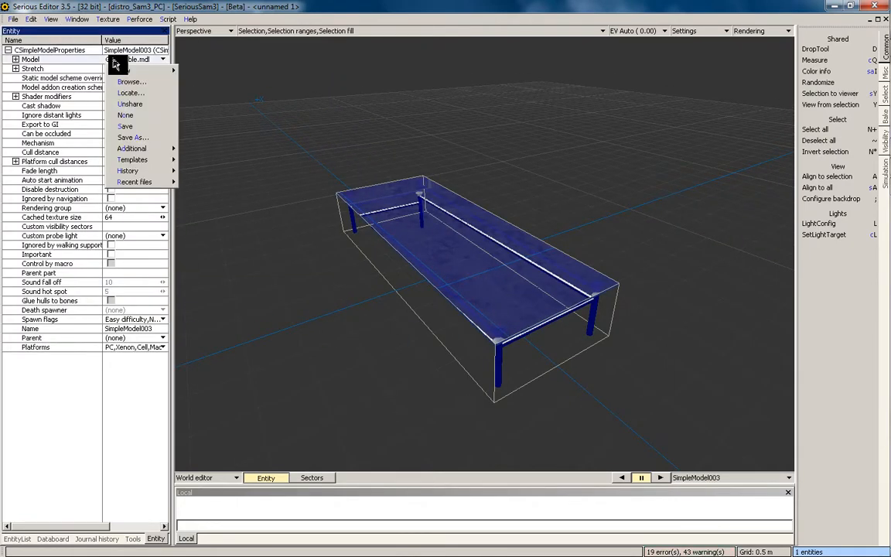
{"action": "left_click", "coordinate": [128, 104]}
Step: In the table's mesh, select all polygons belonging to the Steel map and delete these legs and crossbars
{"action": "middle_click_drag", "start_coordinate": [492, 259], "coordinate": [487, 279]}
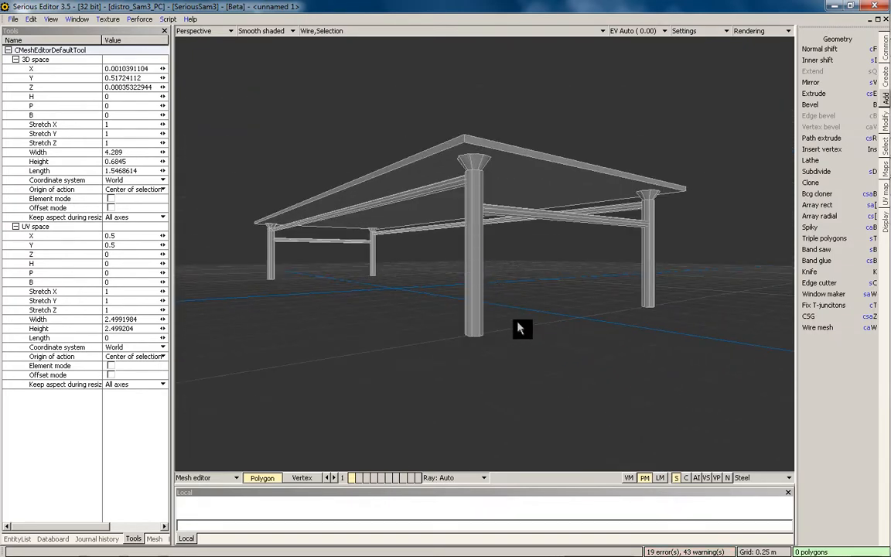
{"action": "left_click", "coordinate": [430, 192]}
{"action": "left_click", "coordinate": [753, 482]}
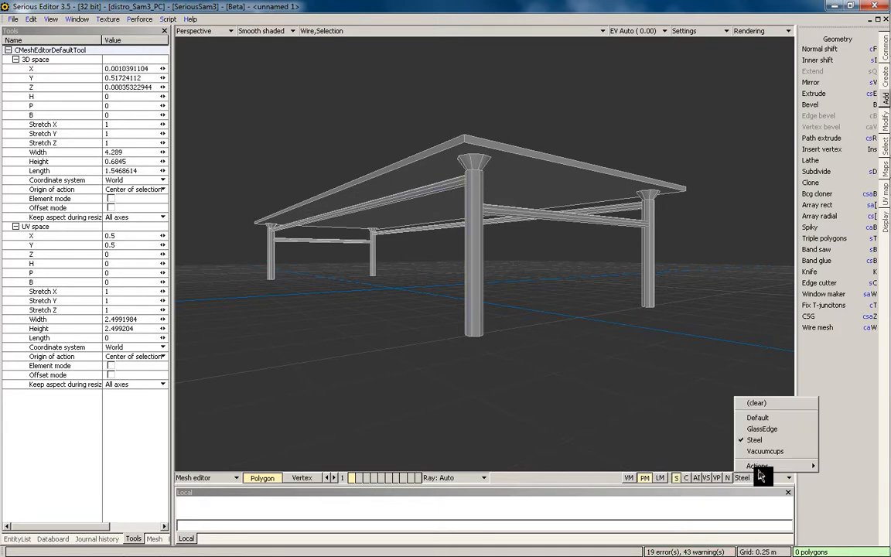
{"action": "left_click", "coordinate": [761, 423]}
{"action": "key", "text": "ctrl+shift+KP_Add"}
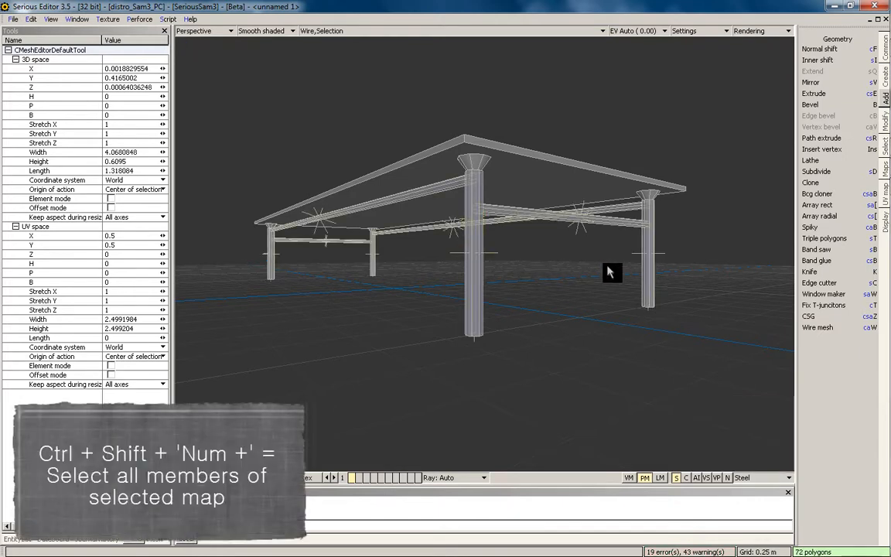
{"action": "key", "text": "Delete"}
Step: Delete the four conical vacuum cups under the tabletop, leaving only the flat slab
{"action": "key", "text": "Delete"}
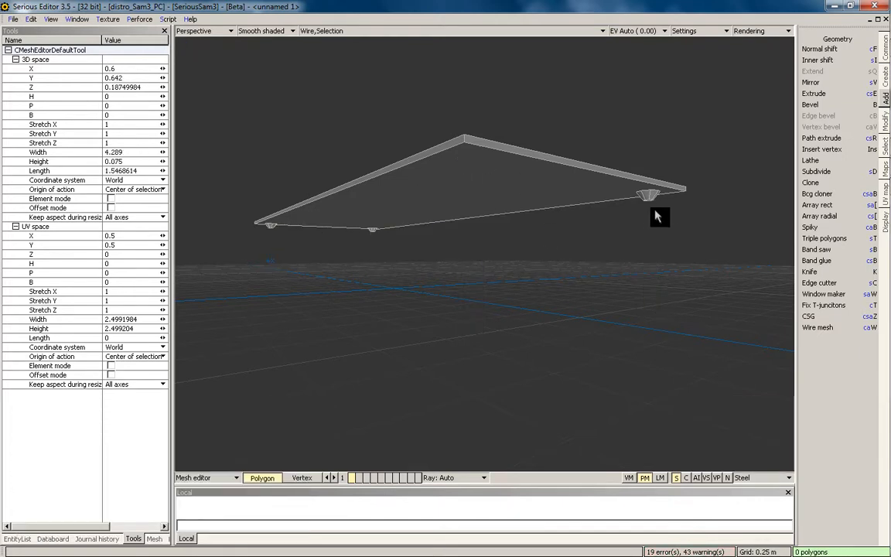
{"action": "key", "text": "Delete"}
{"action": "middle_click_drag", "start_coordinate": [324, 208], "coordinate": [529, 187]}
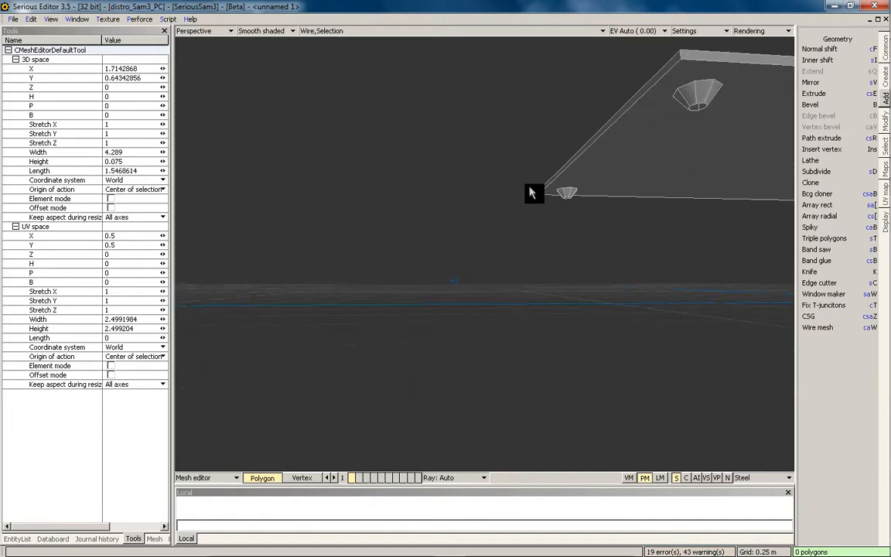
{"action": "scroll", "coordinate": [595, 186], "scroll_direction": "down", "scroll_amount": 2}
{"action": "left_click", "coordinate": [610, 161]}
{"action": "double_click", "coordinate": [610, 161]}
{"action": "key", "text": "Delete"}
{"action": "double_click", "coordinate": [529, 219]}
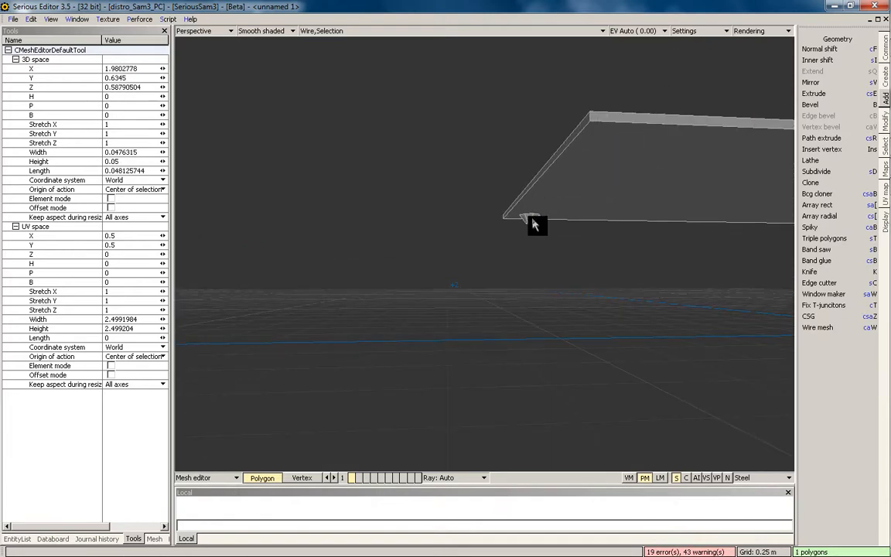
{"action": "middle_click_drag", "start_coordinate": [549, 119], "coordinate": [542, 175]}
{"action": "key", "text": "Delete"}
Step: Cut all the tabletop's polygons across the middle of its width with the Knife tool in the top view
{"action": "middle_click_drag", "start_coordinate": [581, 254], "coordinate": [467, 244]}
{"action": "key", "text": "space"}
{"action": "scroll", "coordinate": [352, 128], "scroll_direction": "up", "scroll_amount": 2}
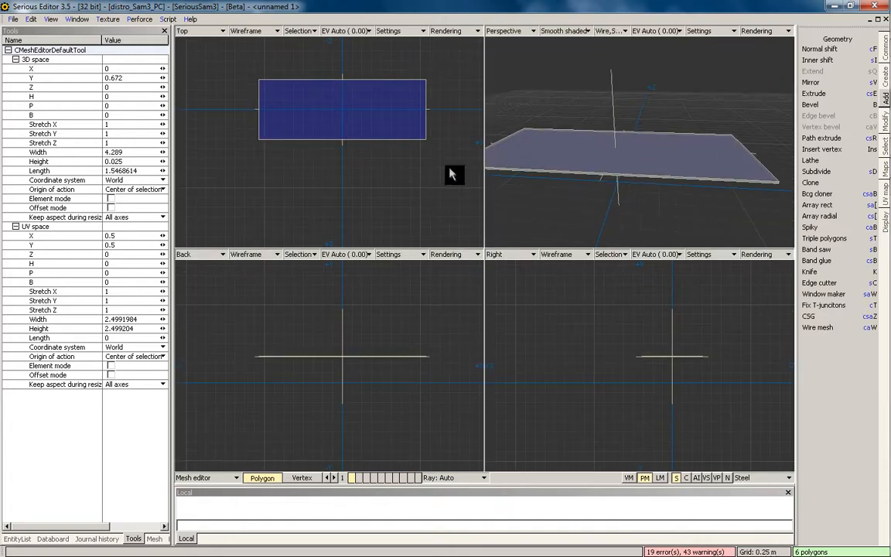
{"action": "middle_click_drag", "start_coordinate": [634, 160], "coordinate": [692, 172]}
{"action": "key", "text": "k"}
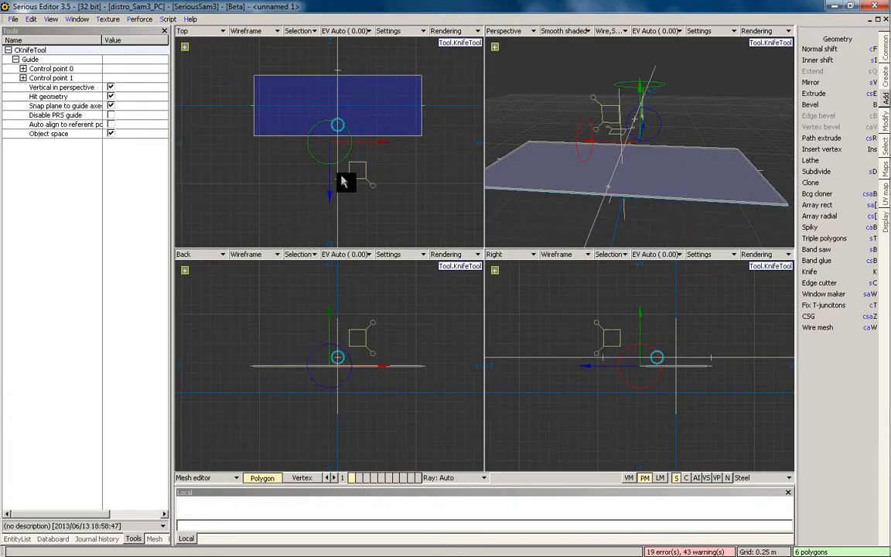
{"action": "left_click", "coordinate": [338, 131]}
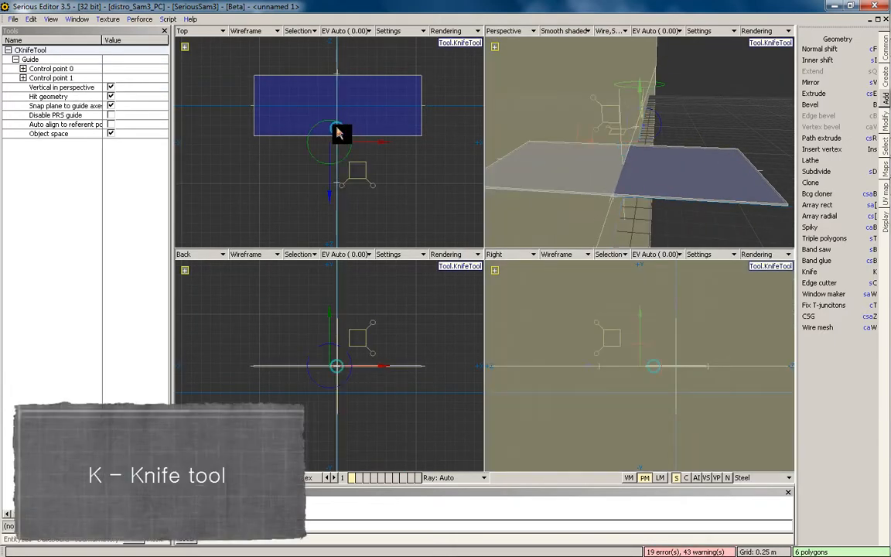
{"action": "key", "text": "Return"}
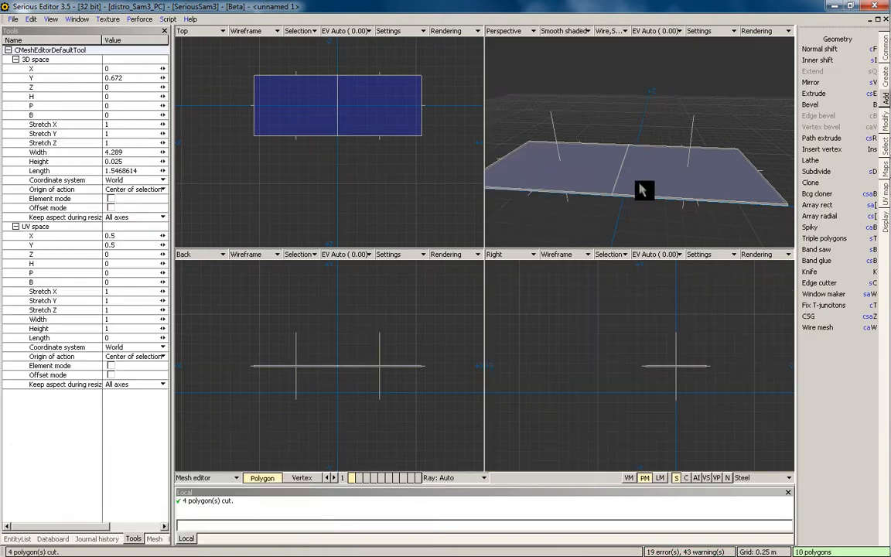
Step: Delete the tabletop half on the positive X side, and maximize the perspective view of the remaining half
{"action": "middle_click_drag", "start_coordinate": [443, 158], "coordinate": [443, 183]}
{"action": "left_click", "coordinate": [443, 160]}
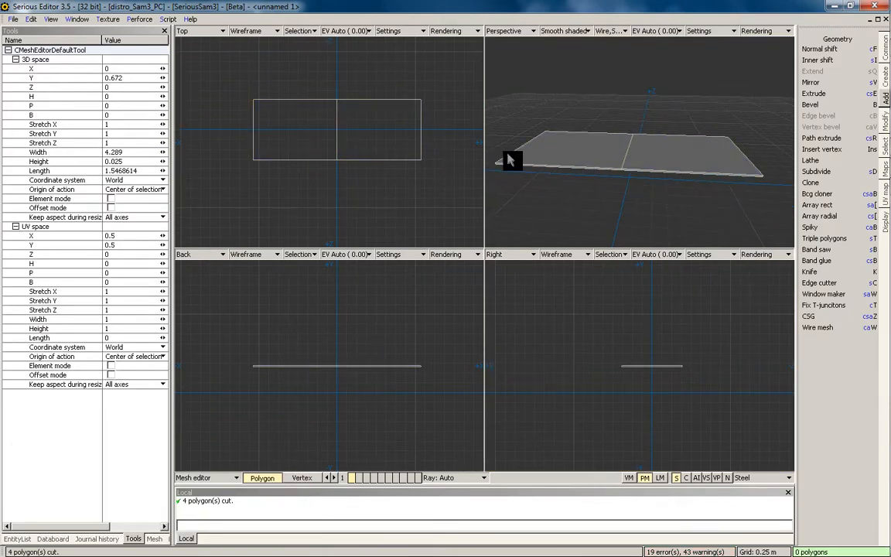
{"action": "middle_click_drag", "start_coordinate": [554, 166], "coordinate": [648, 176]}
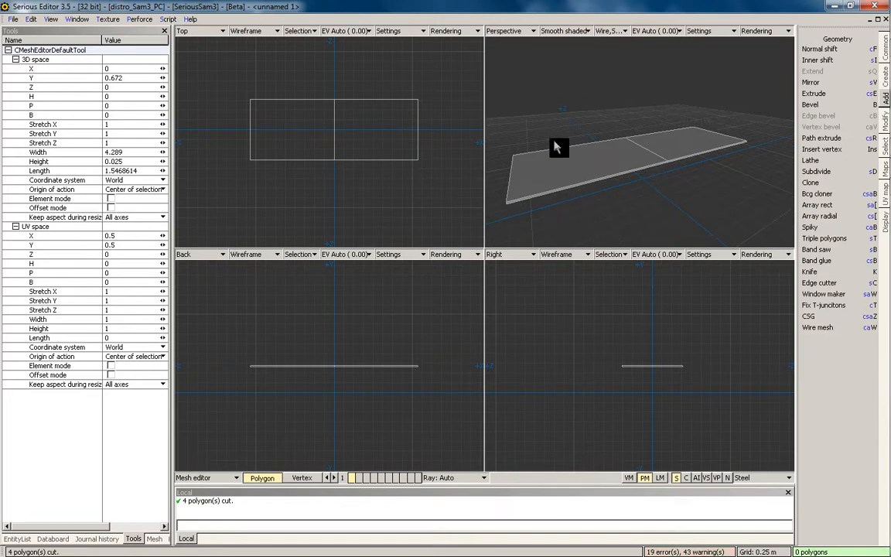
{"action": "left_click_drag", "start_coordinate": [372, 84], "coordinate": [422, 150]}
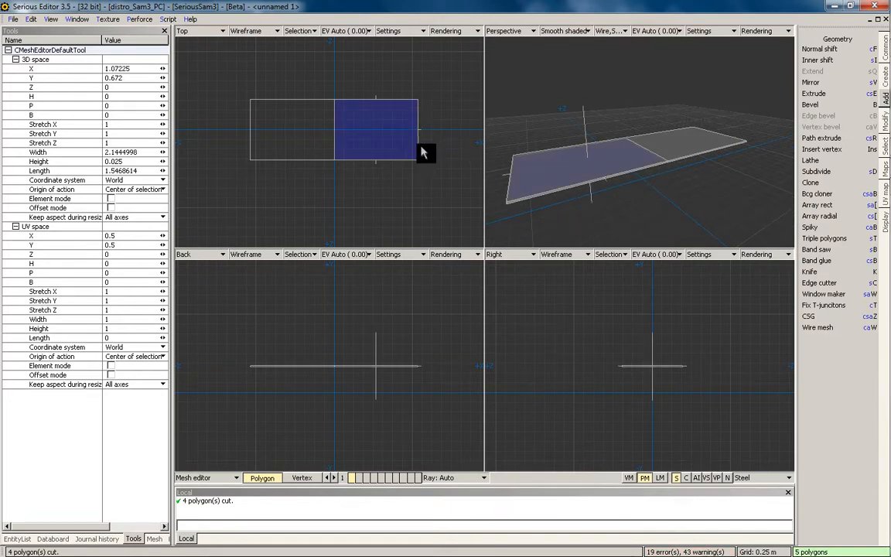
{"action": "key", "text": "Delete"}
{"action": "mouse_move", "coordinate": [592, 115]}
{"action": "middle_mouse_down"}
{"action": "mouse_move", "coordinate": [669, 144]}
{"action": "mouse_move", "coordinate": [600, 167]}
{"action": "mouse_move", "coordinate": [583, 185]}
{"action": "middle_mouse_up"}
{"action": "key", "text": "Tab"}
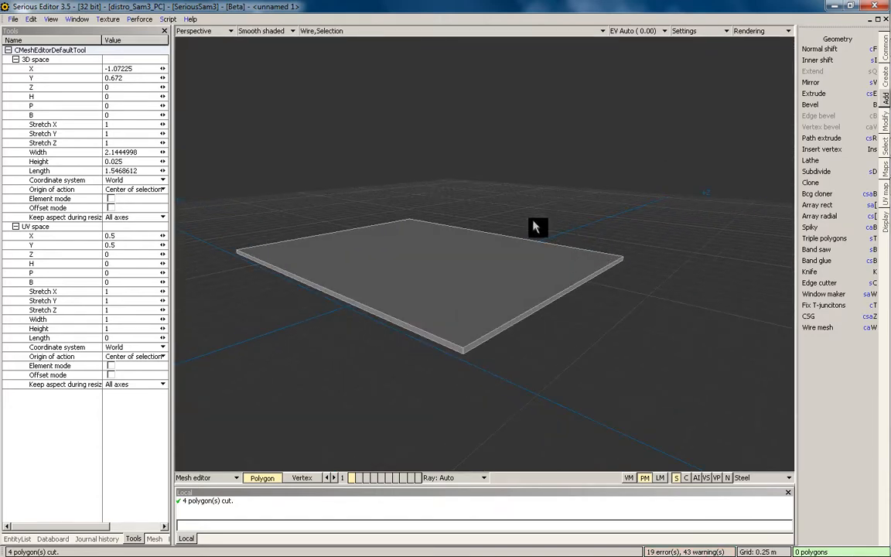
Step: Lathe the tabletop half's outer end face from 0 to 90 degrees with a 0.701 m offset and 14 segments, and resume mesh editing
{"action": "middle_click_drag", "start_coordinate": [474, 312], "coordinate": [573, 282]}
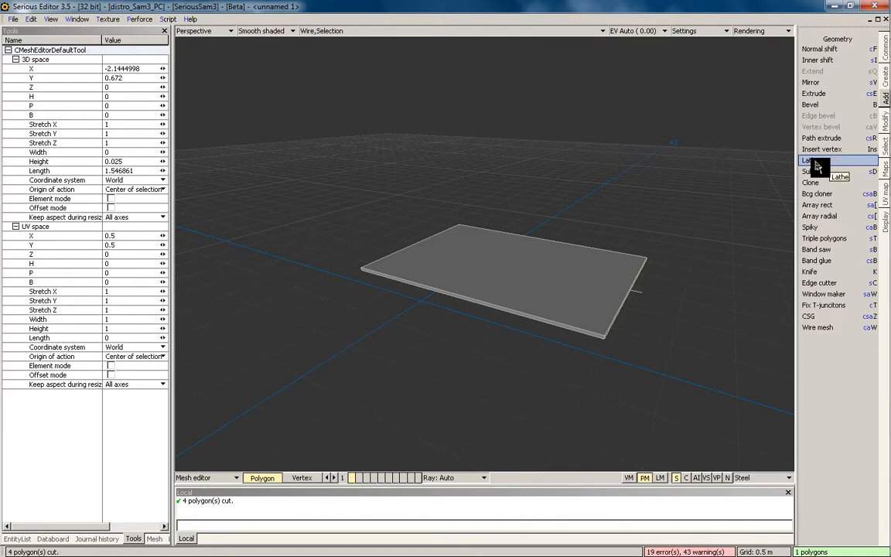
{"action": "left_click", "coordinate": [836, 164]}
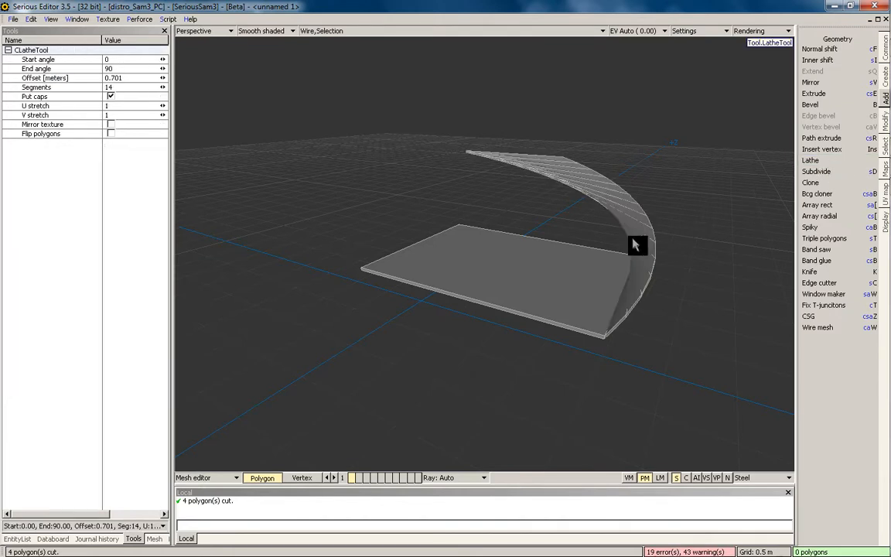
{"action": "middle_click_drag", "start_coordinate": [572, 209], "coordinate": [611, 281]}
{"action": "middle_click_drag", "start_coordinate": [510, 198], "coordinate": [559, 301]}
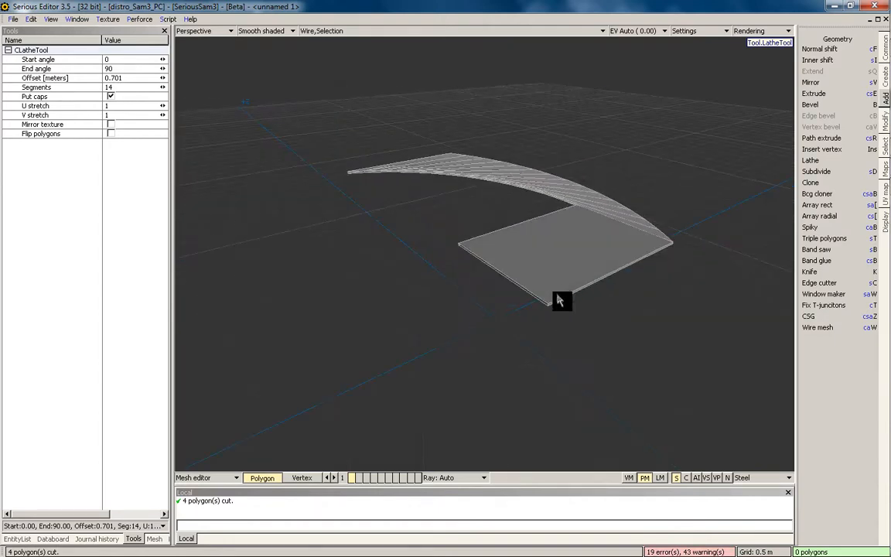
{"action": "middle_click_drag", "start_coordinate": [499, 327], "coordinate": [499, 296]}
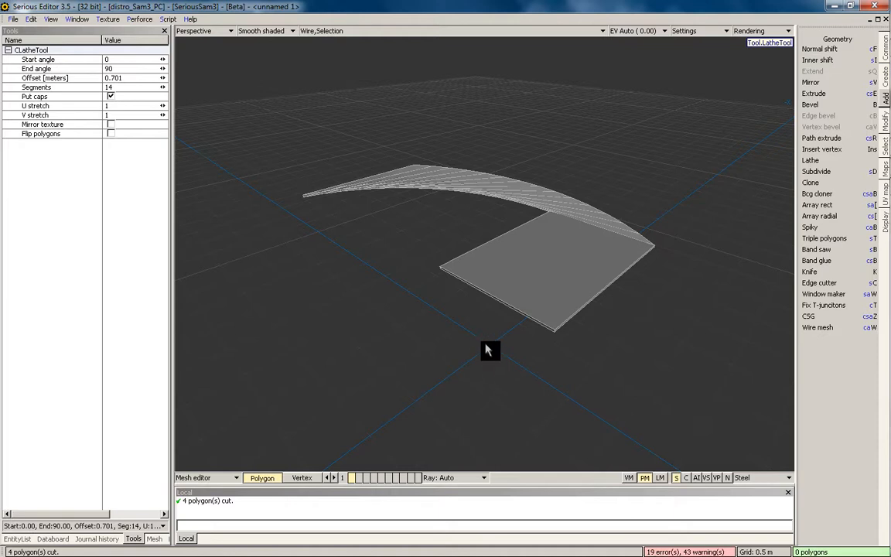
{"action": "middle_click_drag", "start_coordinate": [475, 316], "coordinate": [507, 346]}
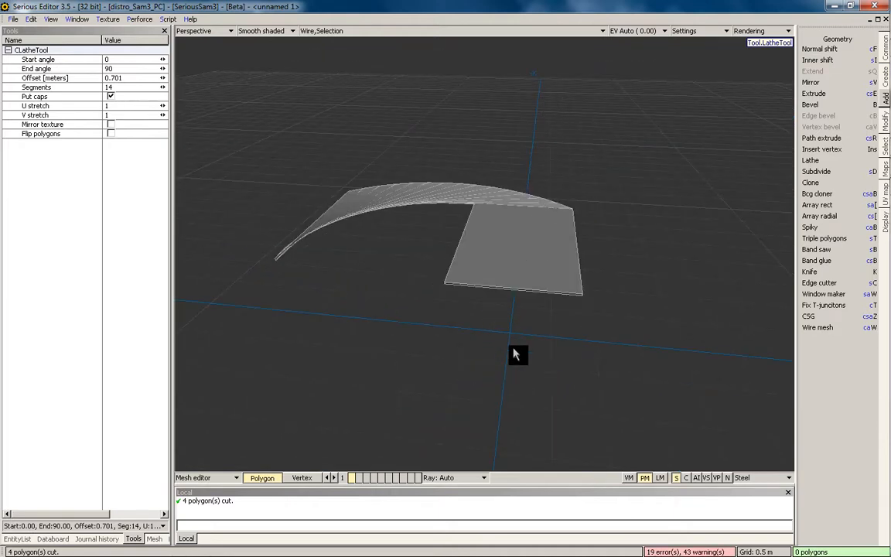
{"action": "middle_click_drag", "start_coordinate": [510, 292], "coordinate": [494, 340]}
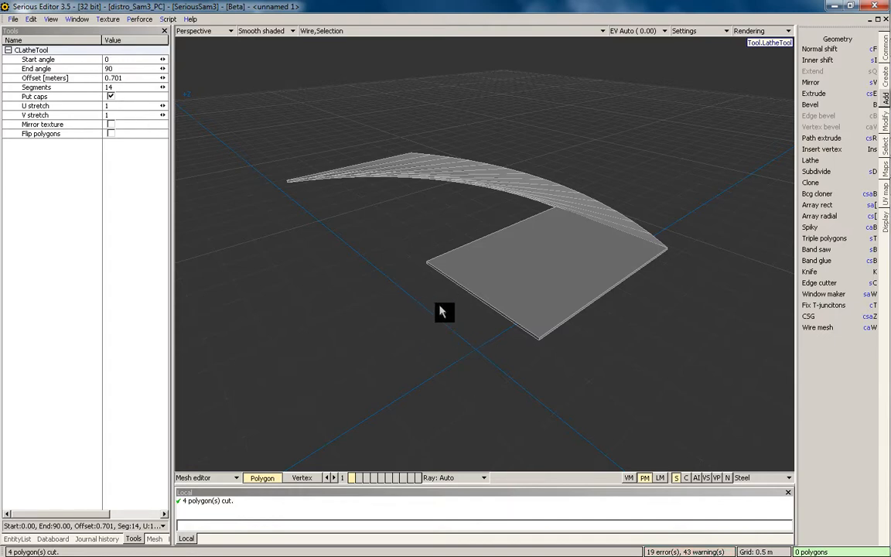
{"action": "key", "text": "Escape"}
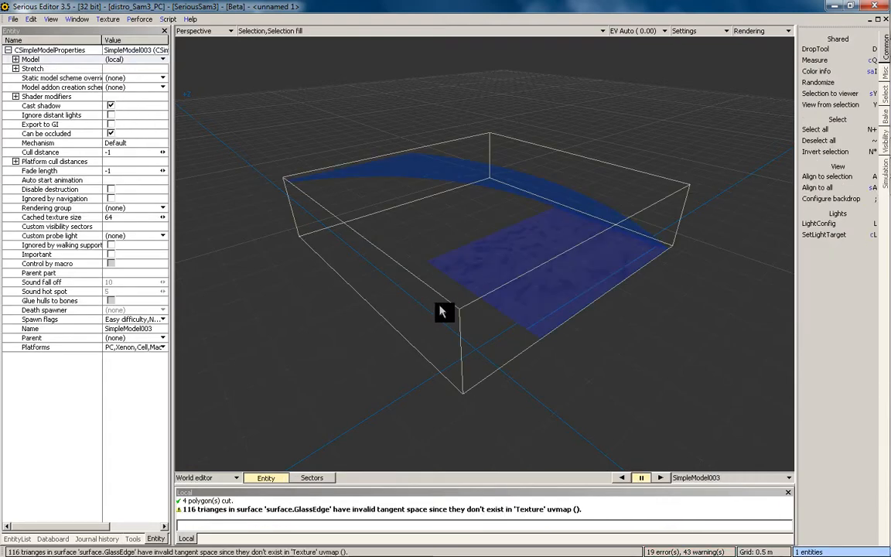
{"action": "key", "text": "F4"}
{"action": "key", "text": "d"}
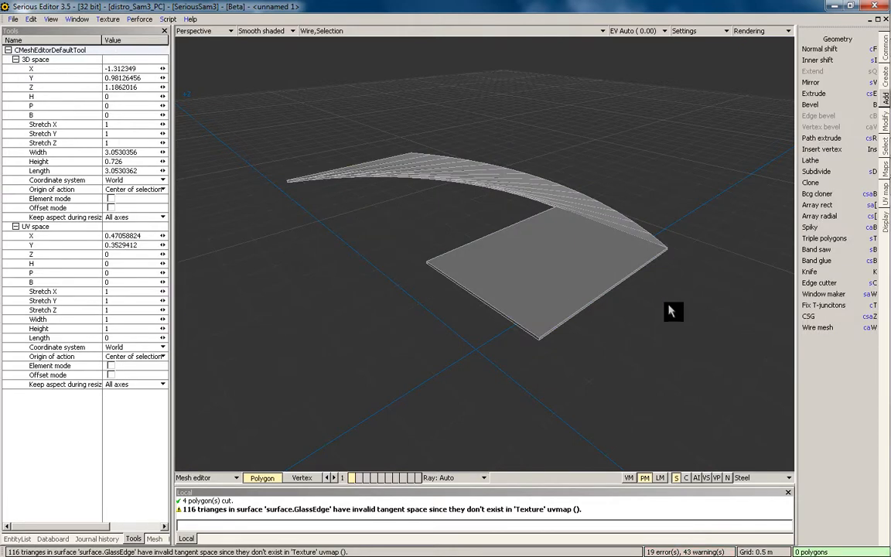
Step: Set a custom origin of action at the near corner of the tabletop slab, with the top polygon selected
{"action": "left_click", "coordinate": [884, 120]}
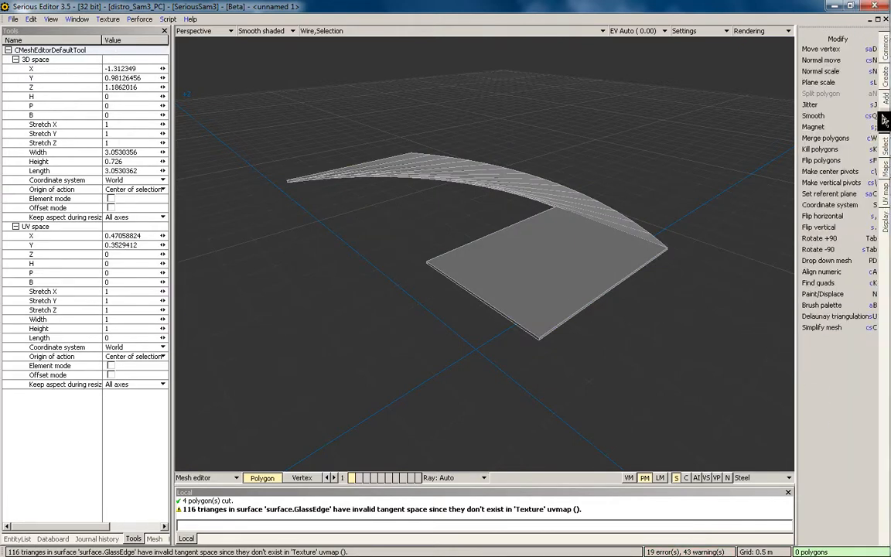
{"action": "left_click", "coordinate": [846, 207]}
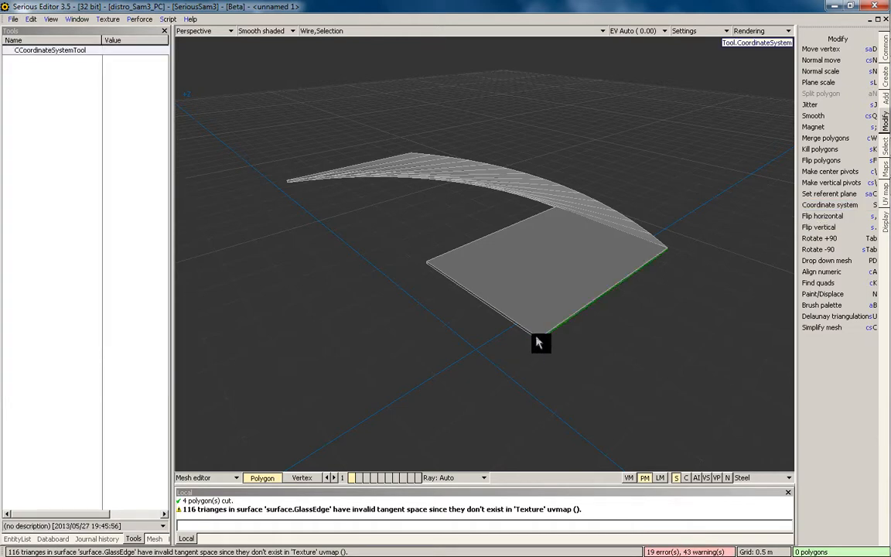
{"action": "scroll", "coordinate": [535, 335], "scroll_direction": "up", "scroll_amount": 3}
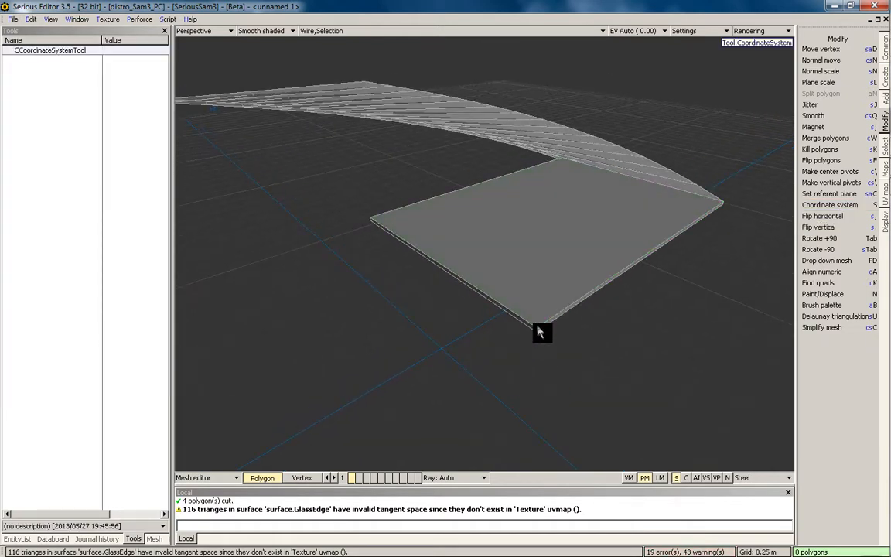
{"action": "left_click", "coordinate": [562, 364]}
{"action": "left_click", "coordinate": [517, 279]}
{"action": "middle_click_drag", "start_coordinate": [607, 252], "coordinate": [629, 225]}
{"action": "middle_click_drag", "start_coordinate": [572, 250], "coordinate": [553, 257]}
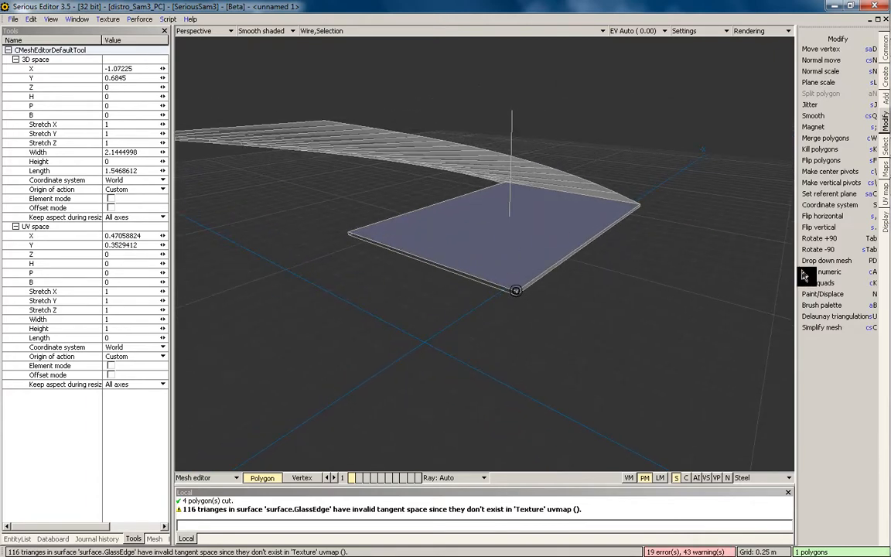
Step: Reset the origin of action to the selection's center and move the top polygon off the slab to about X -0.8, Y 0.4, Z -2.6, rotating it
{"action": "left_click", "coordinate": [820, 204]}
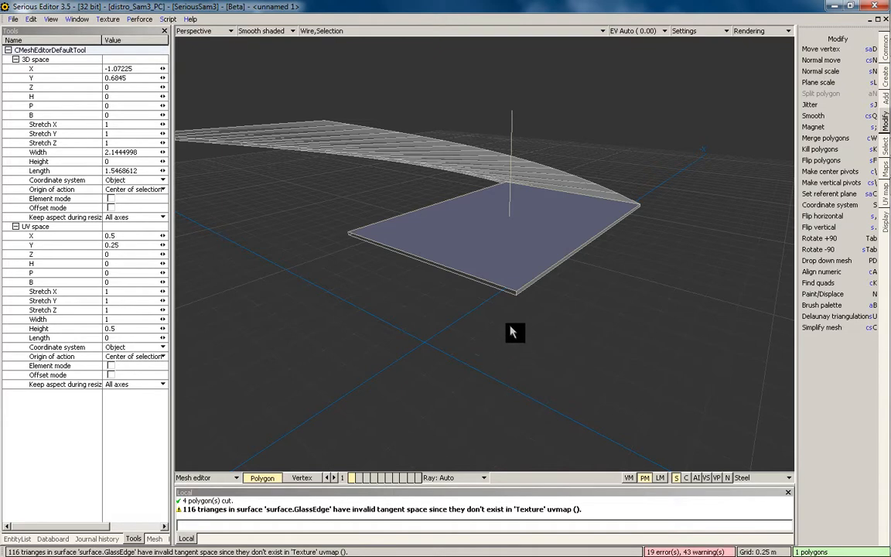
{"action": "middle_click_drag", "start_coordinate": [509, 326], "coordinate": [482, 294]}
{"action": "left_click_drag", "start_coordinate": [437, 319], "coordinate": [680, 351]}
{"action": "middle_click_drag", "start_coordinate": [580, 324], "coordinate": [490, 281]}
{"action": "left_click", "coordinate": [485, 266]}
{"action": "left_click", "coordinate": [527, 276]}
{"action": "left_click_drag", "start_coordinate": [628, 261], "coordinate": [240, 232]}
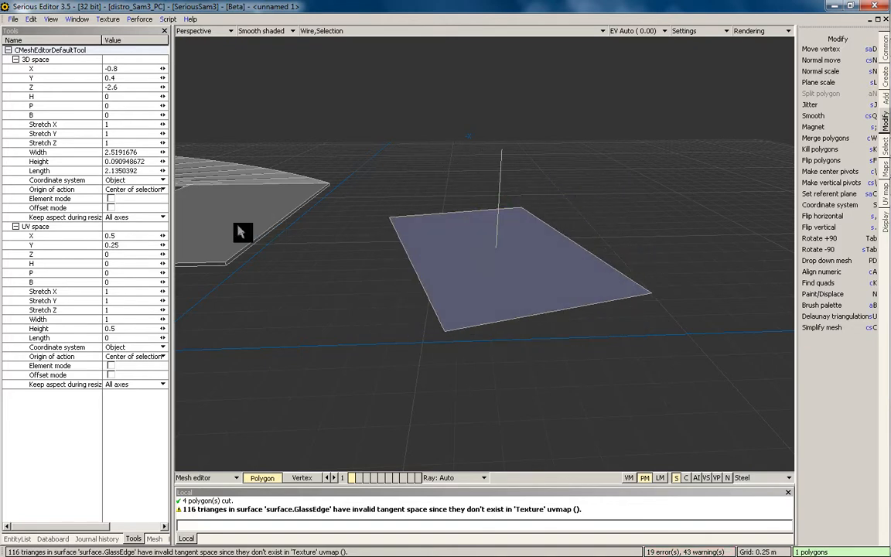
Step: Set one corner of the detached polygon as the custom origin of action and rotate the polygon about that corner
{"action": "left_click", "coordinate": [81, 181]}
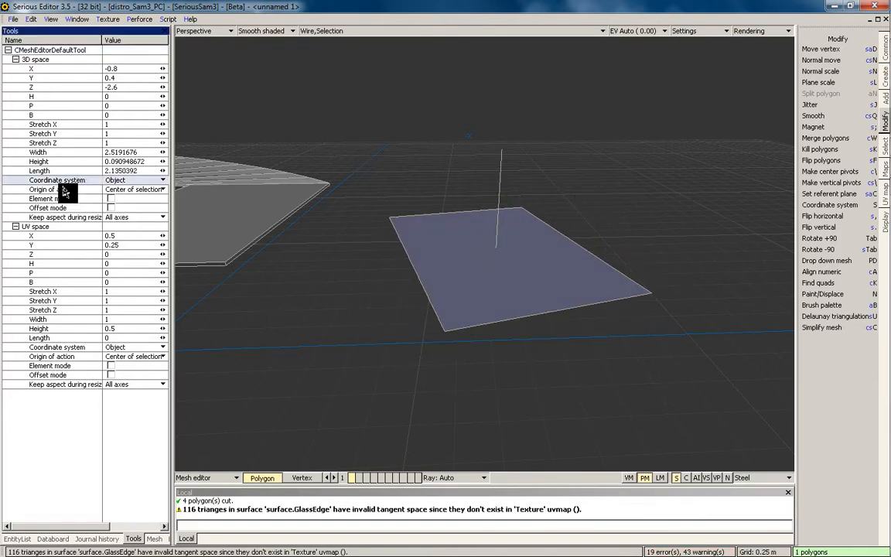
{"action": "left_click", "coordinate": [75, 190]}
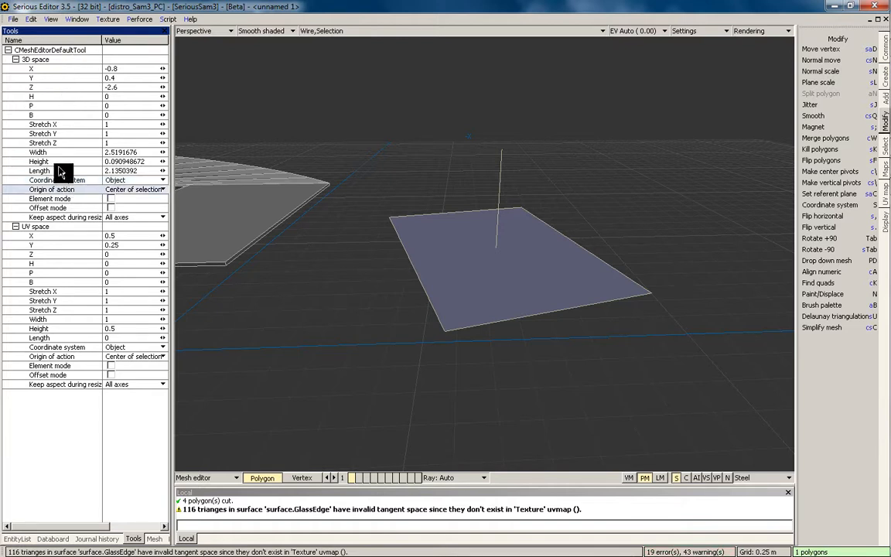
{"action": "left_click", "coordinate": [437, 277]}
{"action": "left_click", "coordinate": [516, 265]}
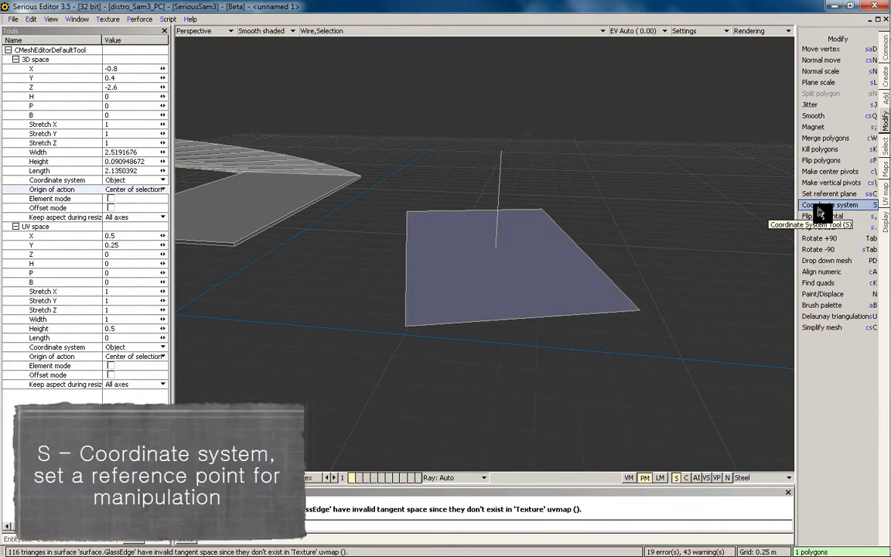
{"action": "key", "text": "s"}
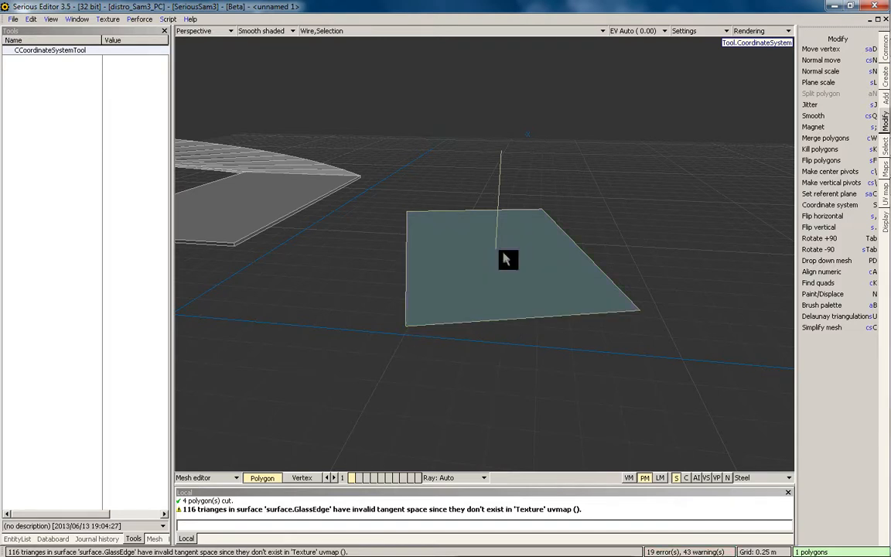
{"action": "left_click", "coordinate": [405, 326]}
{"action": "middle_click_drag", "start_coordinate": [447, 336], "coordinate": [567, 361]}
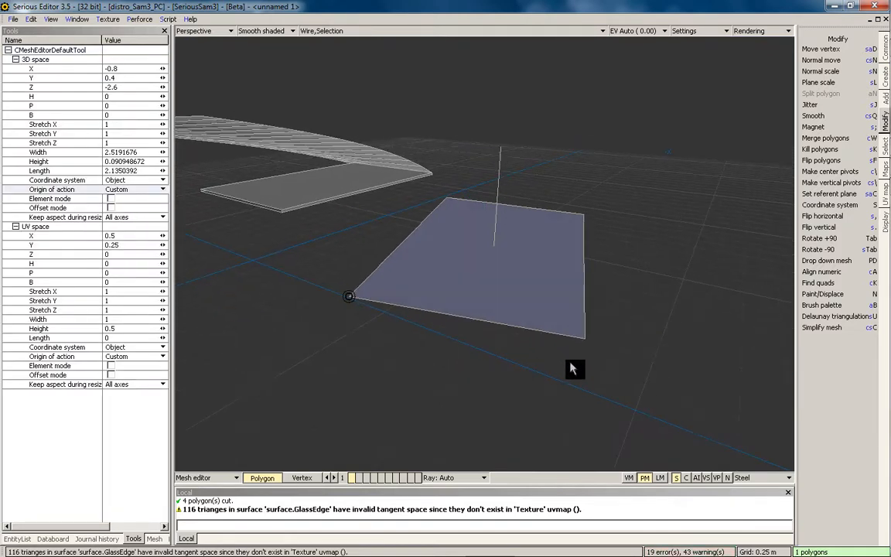
{"action": "left_click_drag", "start_coordinate": [568, 361], "coordinate": [562, 280]}
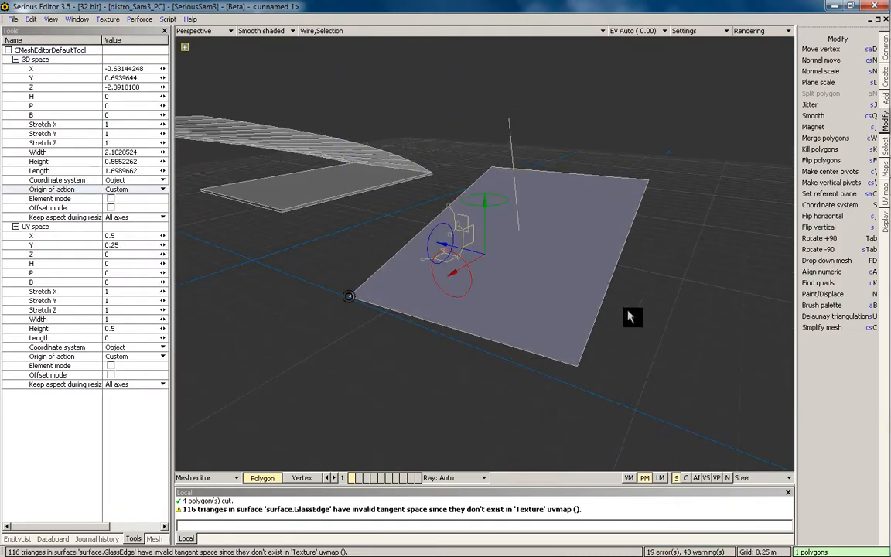
{"action": "middle_click_drag", "start_coordinate": [374, 254], "coordinate": [348, 306]}
{"action": "middle_click_drag", "start_coordinate": [371, 343], "coordinate": [416, 271]}
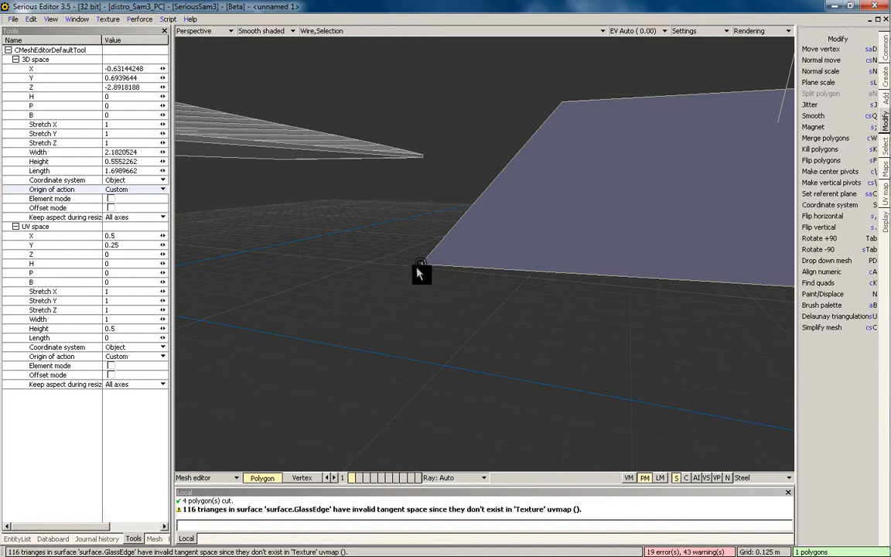
{"action": "middle_click_drag", "start_coordinate": [471, 355], "coordinate": [450, 302]}
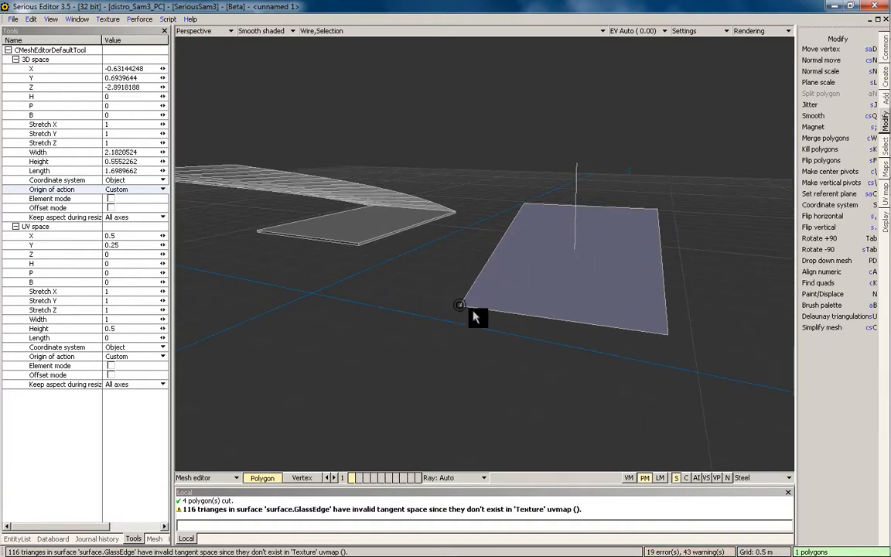
{"action": "mouse_move", "coordinate": [588, 349]}
{"action": "left_mouse_down"}
{"action": "mouse_move", "coordinate": [583, 321]}
{"action": "mouse_move", "coordinate": [639, 354]}
{"action": "mouse_move", "coordinate": [581, 341]}
{"action": "mouse_move", "coordinate": [597, 291]}
{"action": "mouse_move", "coordinate": [475, 346]}
{"action": "mouse_move", "coordinate": [405, 336]}
{"action": "mouse_move", "coordinate": [665, 308]}
{"action": "left_mouse_up"}
Step: Place a custom coordinate system on the tabletop slab and rotate the detached polygon relative to it
{"action": "left_click", "coordinate": [830, 205]}
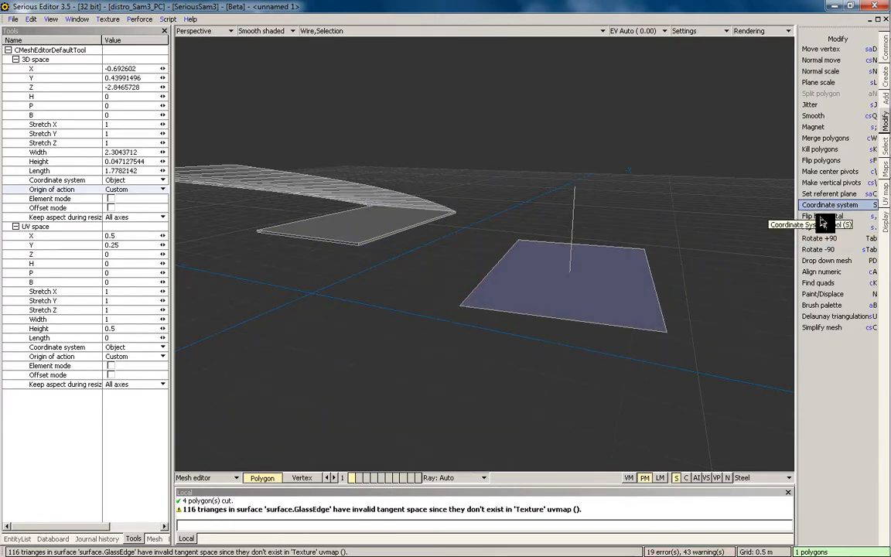
{"action": "left_click", "coordinate": [361, 236]}
{"action": "middle_click_drag", "start_coordinate": [434, 260], "coordinate": [453, 354]}
{"action": "left_click_drag", "start_coordinate": [453, 355], "coordinate": [429, 348]}
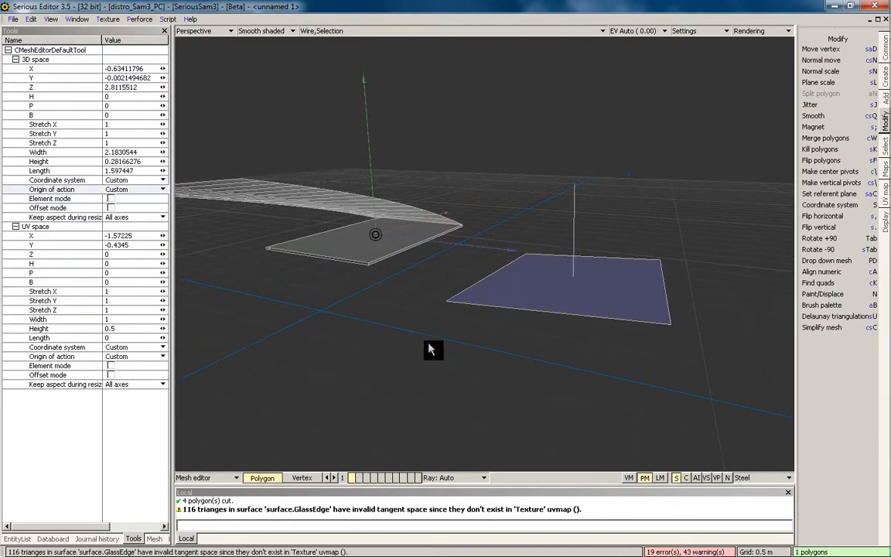
{"action": "middle_click_drag", "start_coordinate": [429, 348], "coordinate": [495, 223]}
{"action": "left_click_drag", "start_coordinate": [495, 223], "coordinate": [769, 240]}
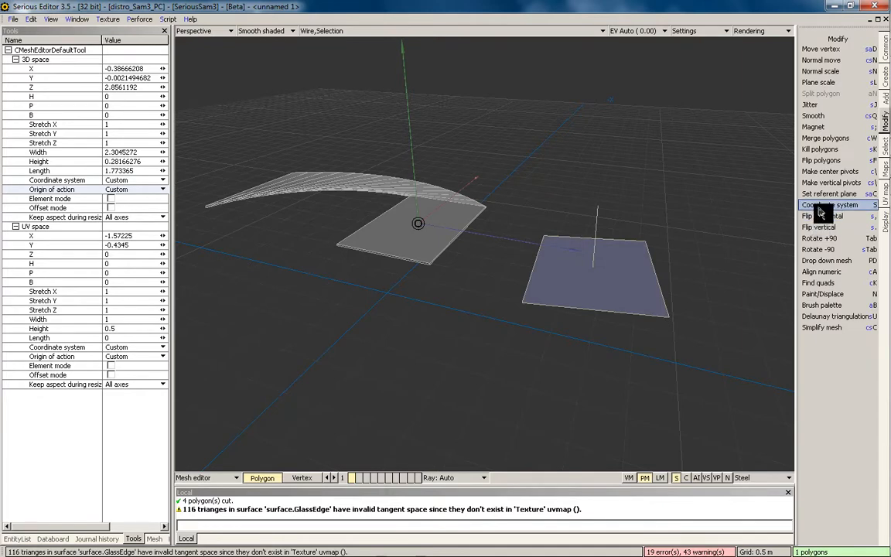
Step: Place the custom coordinate system on the detached polygon's face, and move and rotate the polygon relative to it
{"action": "left_click", "coordinate": [829, 204]}
{"action": "left_click", "coordinate": [596, 272]}
{"action": "scroll", "coordinate": [618, 317], "scroll_direction": "up", "scroll_amount": 2}
{"action": "middle_click_drag", "start_coordinate": [607, 323], "coordinate": [583, 299]}
{"action": "left_click_drag", "start_coordinate": [585, 304], "coordinate": [642, 354]}
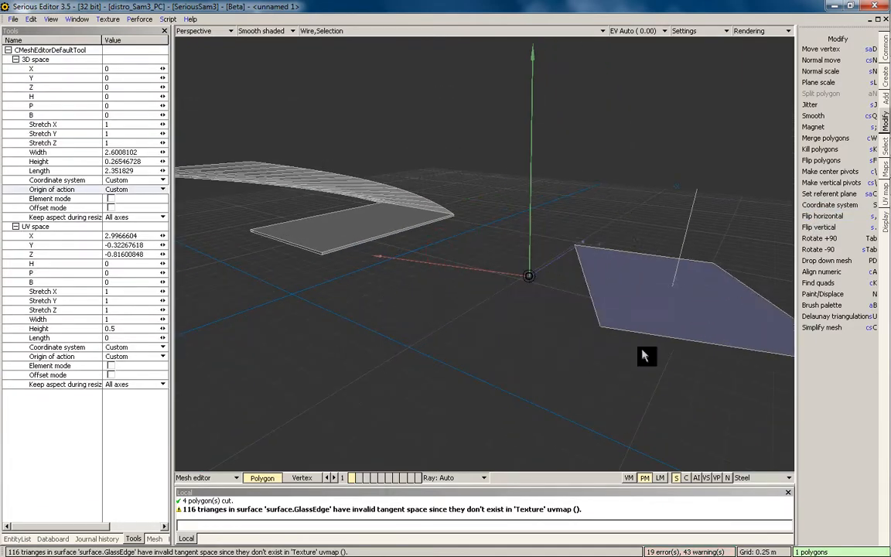
{"action": "middle_click_drag", "start_coordinate": [641, 354], "coordinate": [559, 288]}
{"action": "scroll", "coordinate": [559, 288], "scroll_direction": "up", "scroll_amount": 2}
{"action": "mouse_move", "coordinate": [559, 289]}
{"action": "left_mouse_down"}
{"action": "mouse_move", "coordinate": [644, 299]}
{"action": "mouse_move", "coordinate": [575, 292]}
{"action": "left_mouse_up"}
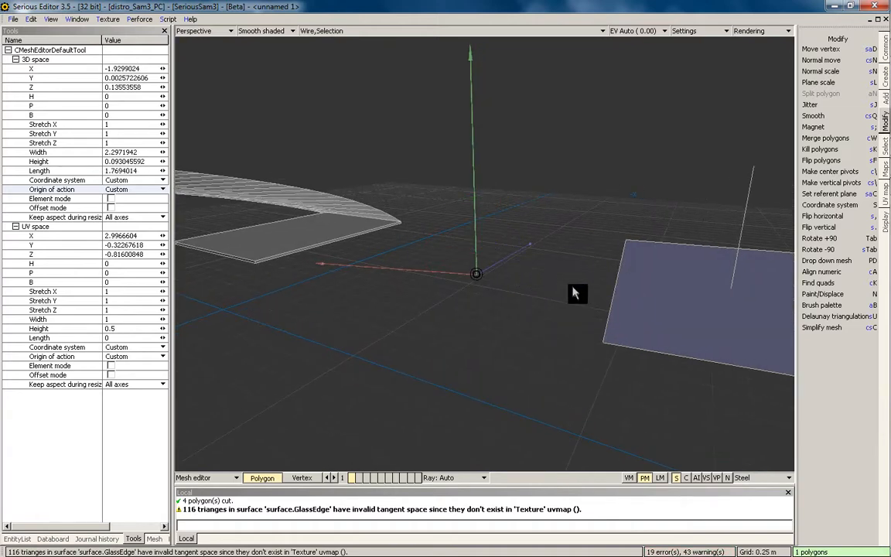
{"action": "middle_click_drag", "start_coordinate": [574, 292], "coordinate": [616, 312]}
{"action": "left_click_drag", "start_coordinate": [615, 312], "coordinate": [563, 317]}
{"action": "middle_click_drag", "start_coordinate": [571, 281], "coordinate": [592, 321]}
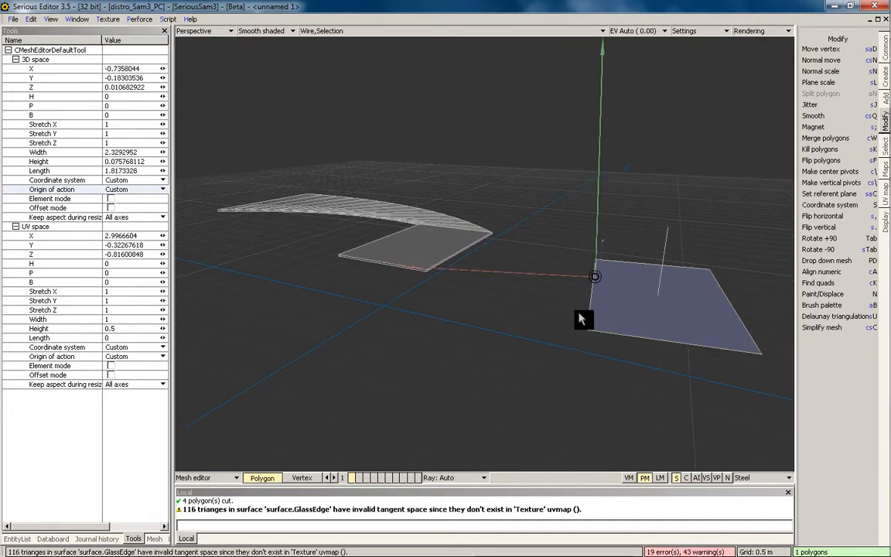
Step: Delete the detached tabletop polygon
{"action": "key", "text": "Delete"}
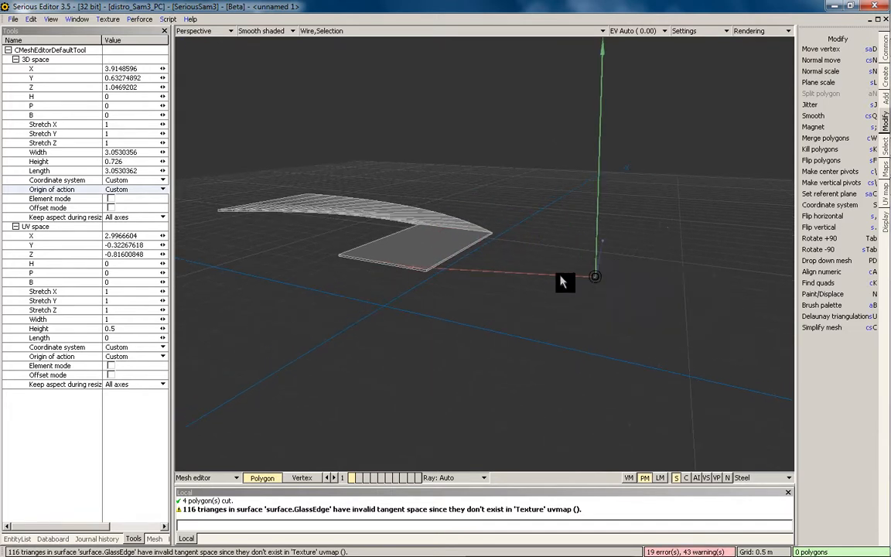
{"action": "left_click", "coordinate": [407, 247]}
{"action": "middle_click_drag", "start_coordinate": [456, 246], "coordinate": [512, 287]}
{"action": "key", "text": "ctrl+v"}
Step: Undo the polygon's deletion, its moves and rotations, and the lathe, back to the plain tabletop half
{"action": "key", "text": "ctrl+z"}
{"action": "key", "text": "ctrl+z"}
{"action": "key", "text": "ctrl+z"}
{"action": "key", "text": "ctrl+z"}
{"action": "key", "text": "ctrl+z"}
{"action": "key", "text": "ctrl+z"}
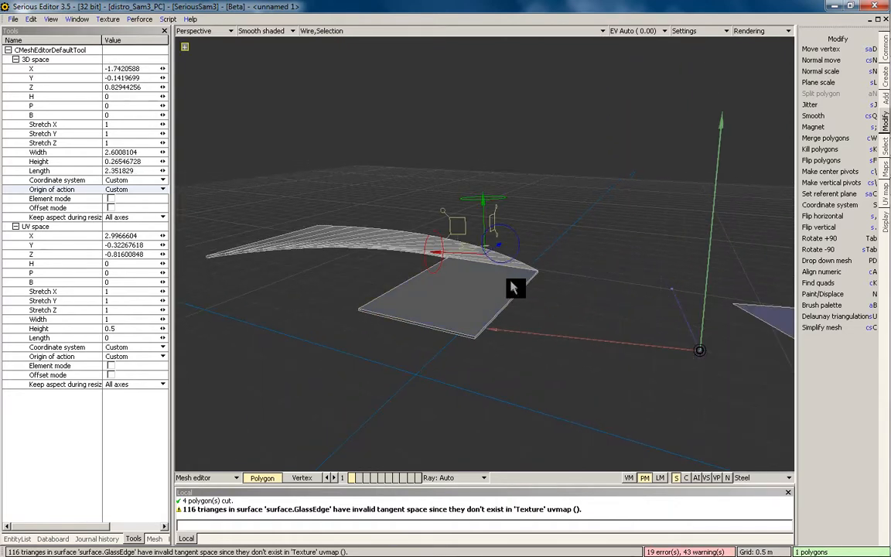
{"action": "key", "text": "ctrl+z"}
{"action": "key", "text": "ctrl+z"}
{"action": "key", "text": "ctrl+z"}
{"action": "key", "text": "ctrl+z"}
{"action": "key", "text": "ctrl+z"}
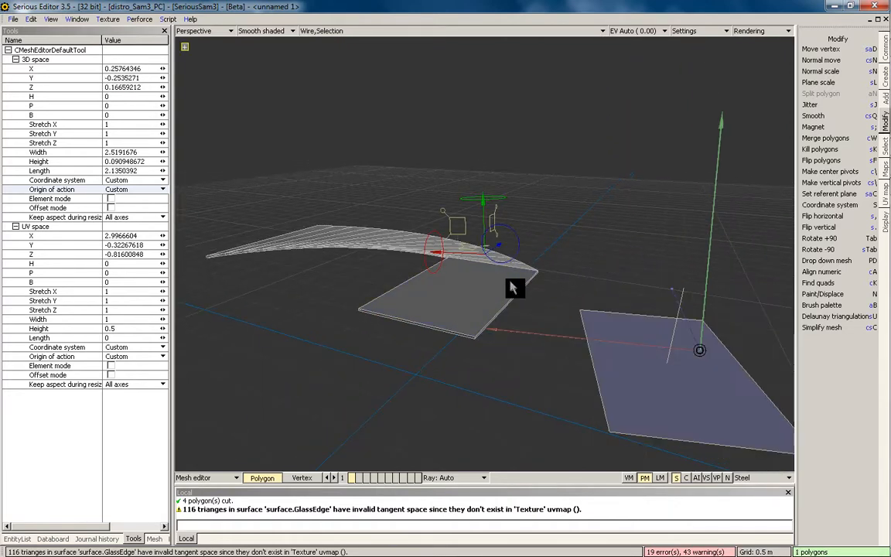
{"action": "key", "text": "ctrl+z"}
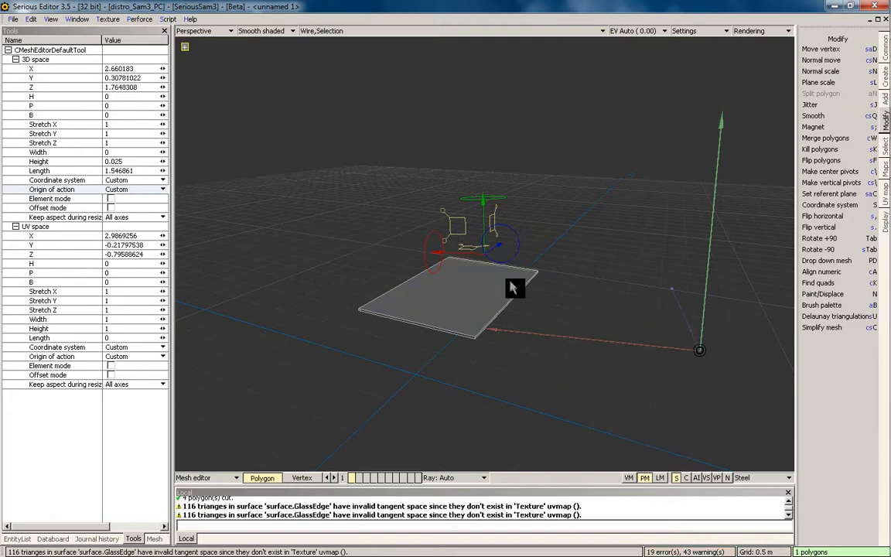
Step: Try lathing the tabletop's outer end face again through 90 degrees with 14 segments, and undo it
{"action": "mouse_move", "coordinate": [889, 169]}
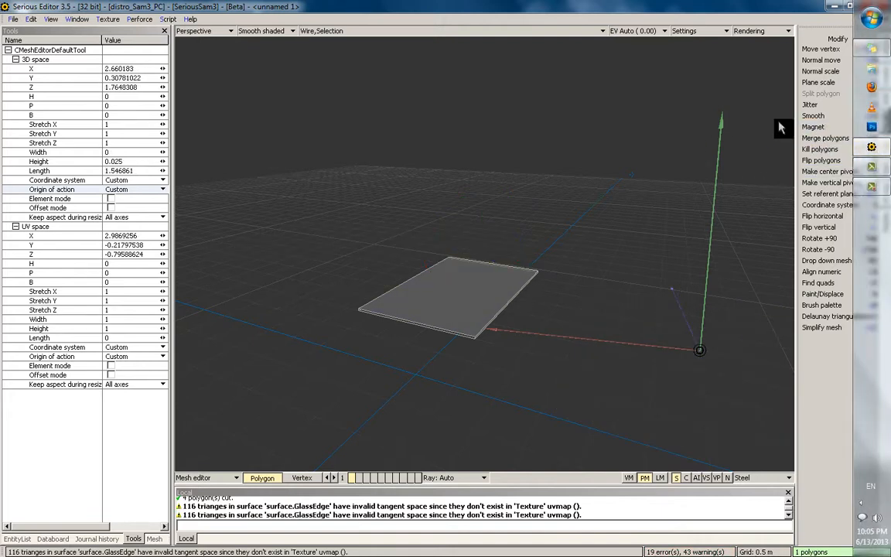
{"action": "left_click", "coordinate": [885, 99]}
{"action": "left_click", "coordinate": [813, 161]}
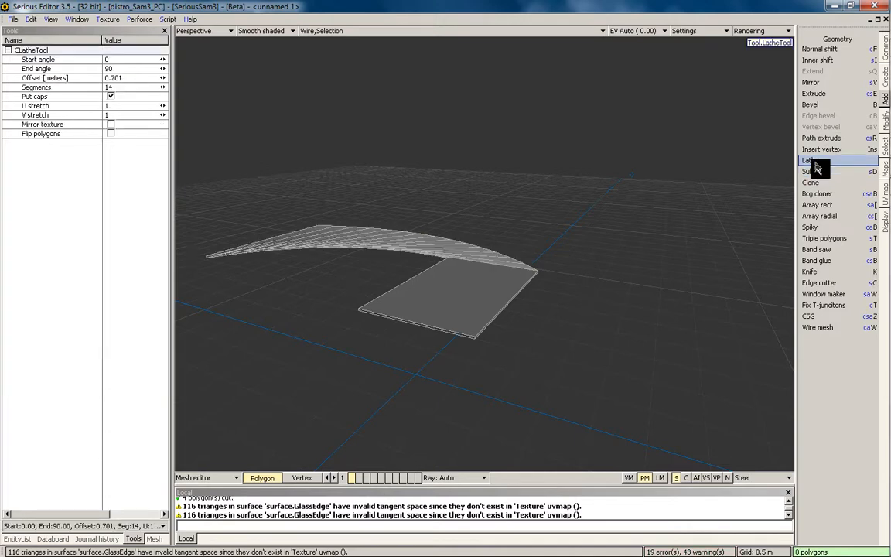
{"action": "middle_click_drag", "start_coordinate": [460, 271], "coordinate": [472, 285]}
{"action": "key", "text": "Escape"}
{"action": "key", "text": "ctrl+z"}
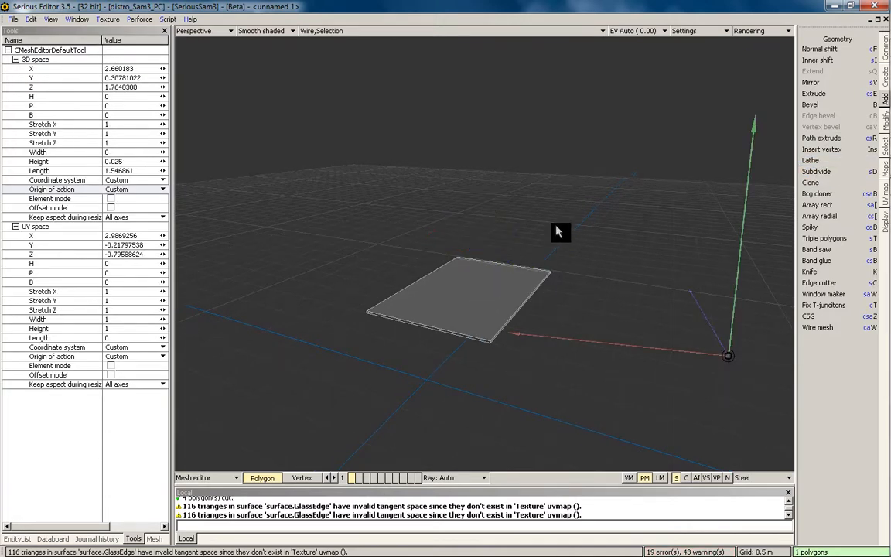
Step: Clear the custom coordinate system to return to object coordinates, and select the tabletop's outer end face
{"action": "left_click", "coordinate": [885, 119]}
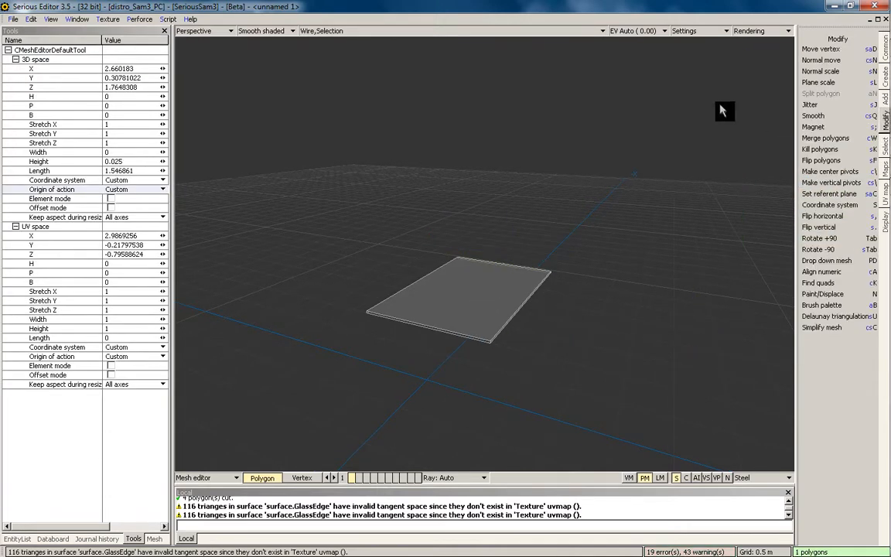
{"action": "key", "text": "s"}
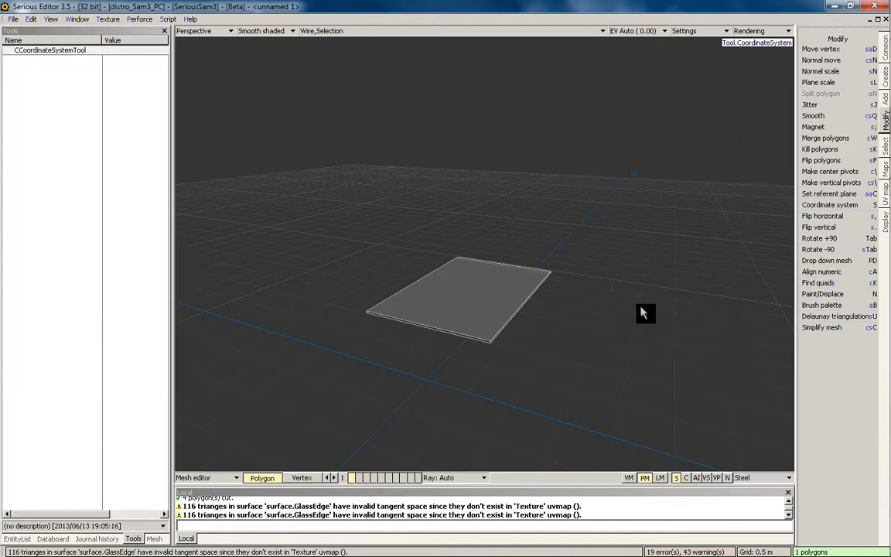
{"action": "key", "text": "Escape"}
{"action": "left_click", "coordinate": [545, 376]}
{"action": "scroll", "coordinate": [497, 285], "scroll_direction": "up", "scroll_amount": 2}
{"action": "middle_click_drag", "start_coordinate": [497, 284], "coordinate": [492, 326]}
{"action": "left_click", "coordinate": [525, 322]}
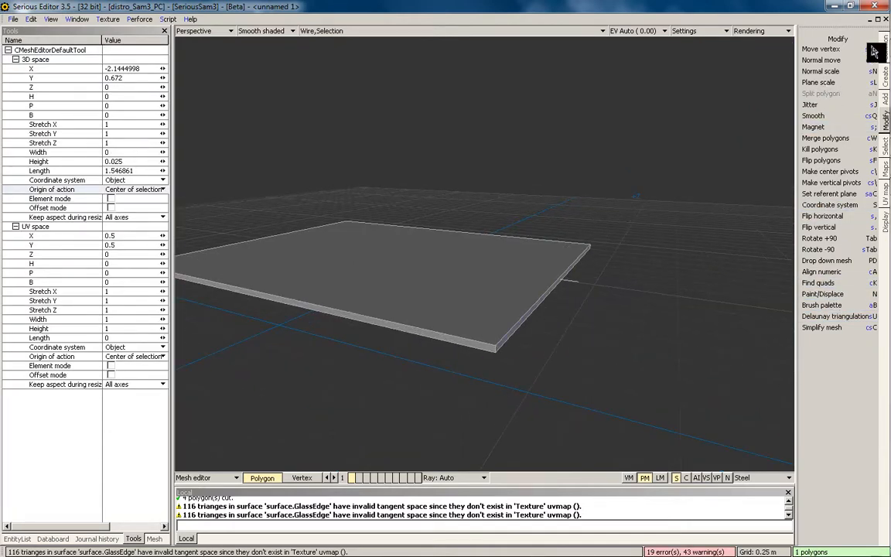
Step: Start a radial array of the selected end face with the Array Radial tool
{"action": "left_click", "coordinate": [885, 104]}
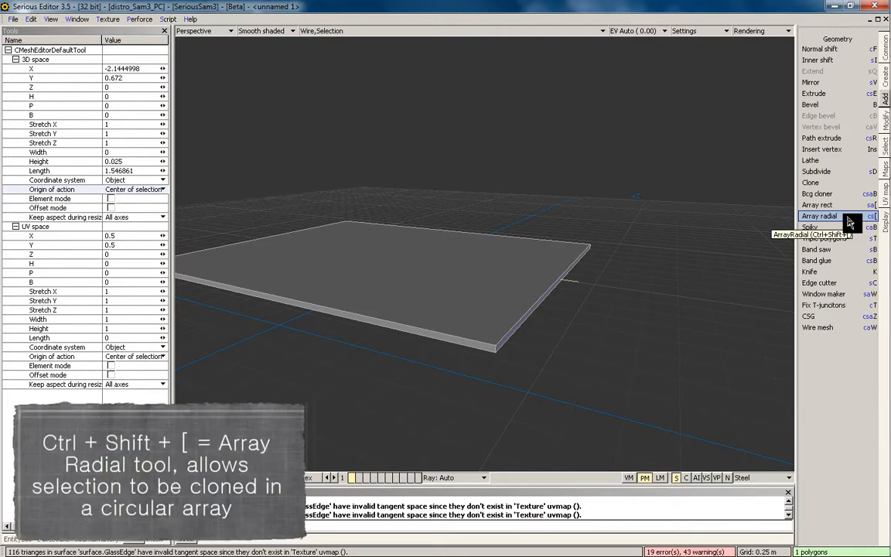
{"action": "middle_click_drag", "start_coordinate": [615, 207], "coordinate": [593, 234]}
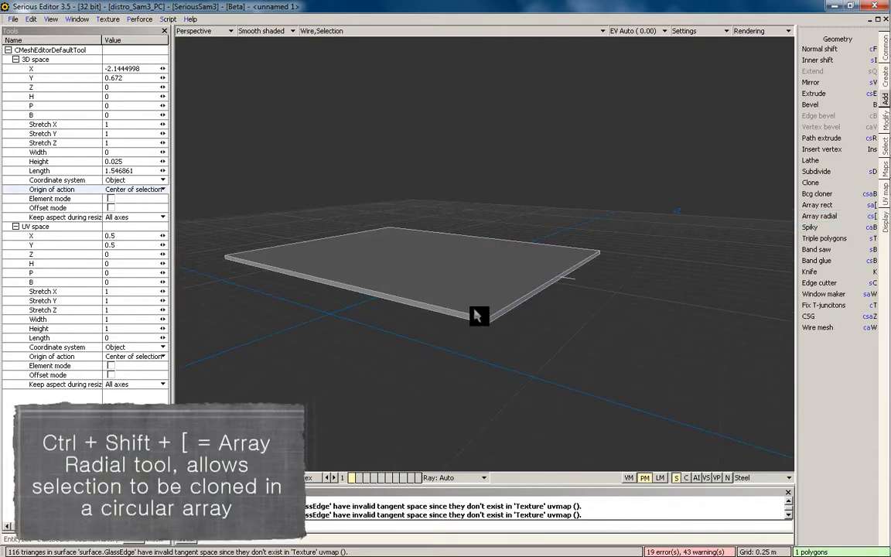
{"action": "left_click", "coordinate": [820, 215]}
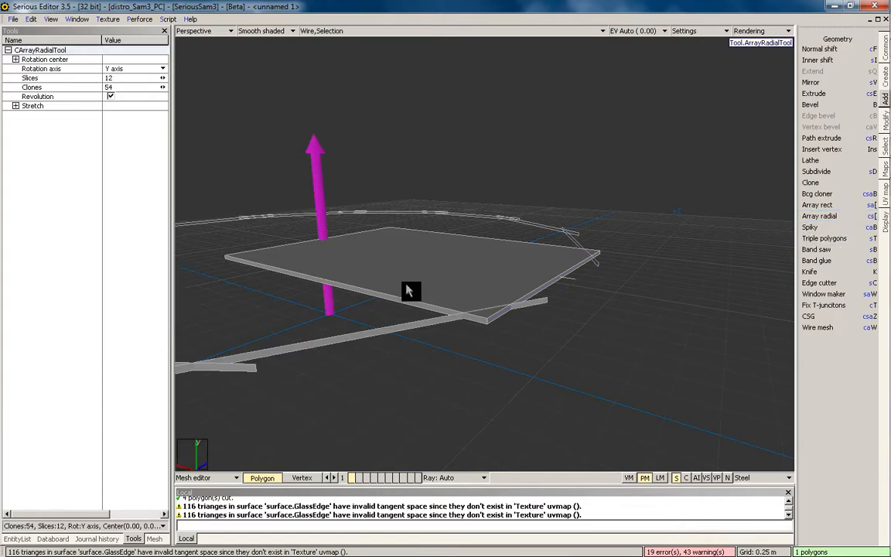
{"action": "mouse_move", "coordinate": [410, 290]}
{"action": "middle_mouse_down"}
{"action": "mouse_move", "coordinate": [434, 268]}
{"action": "mouse_move", "coordinate": [409, 301]}
{"action": "middle_mouse_up"}
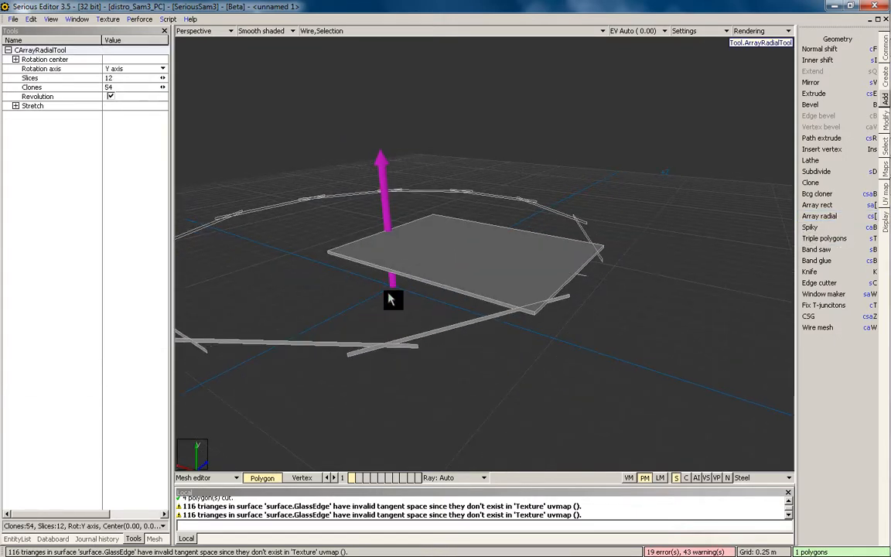
Step: Try shifting the array's rotation center along X to 0.963, and reset it to 0
{"action": "left_click", "coordinate": [16, 60]}
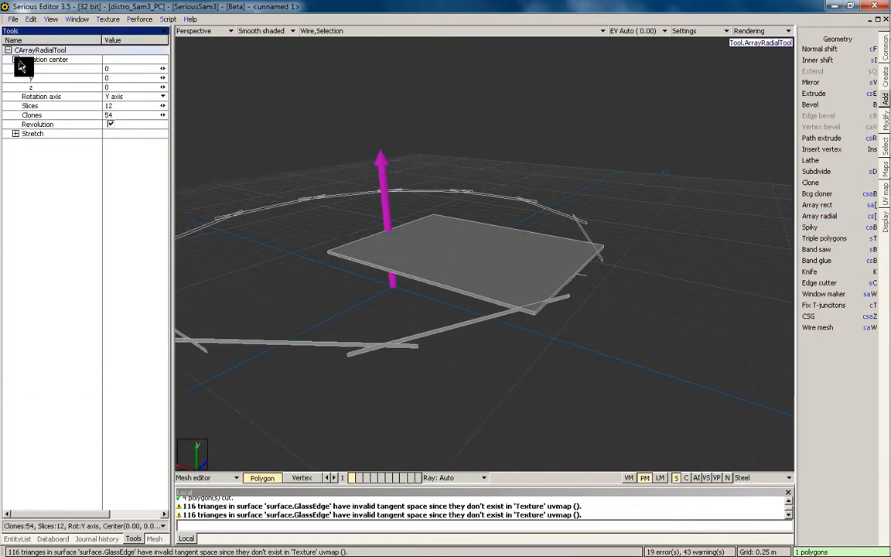
{"action": "mouse_move", "coordinate": [162, 69]}
{"action": "left_mouse_down"}
{"action": "mouse_move", "coordinate": [551, 76]}
{"action": "mouse_move", "coordinate": [602, 290]}
{"action": "mouse_move", "coordinate": [368, 319]}
{"action": "left_mouse_up"}
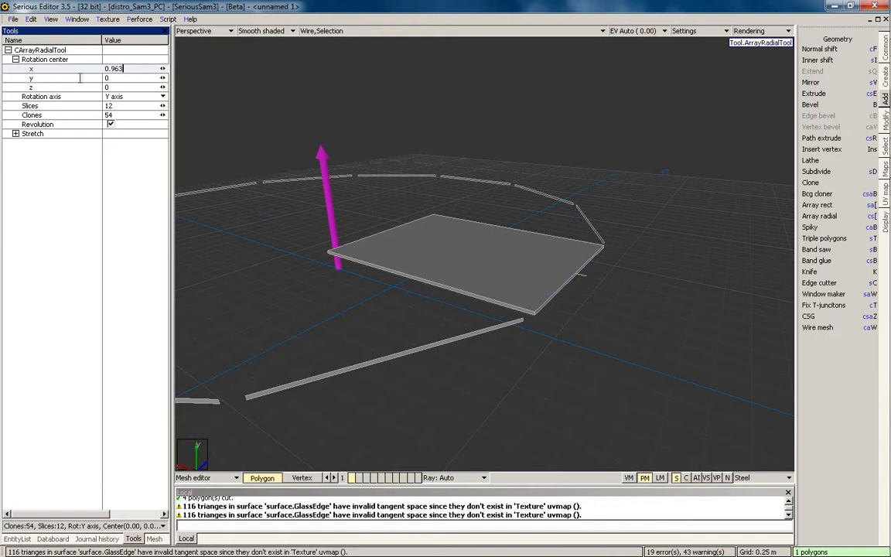
{"action": "type", "text": "0"}
{"action": "key", "text": "Return"}
Step: Set the array's rotation axis to the Z axis after trying the X axis
{"action": "left_click", "coordinate": [116, 96]}
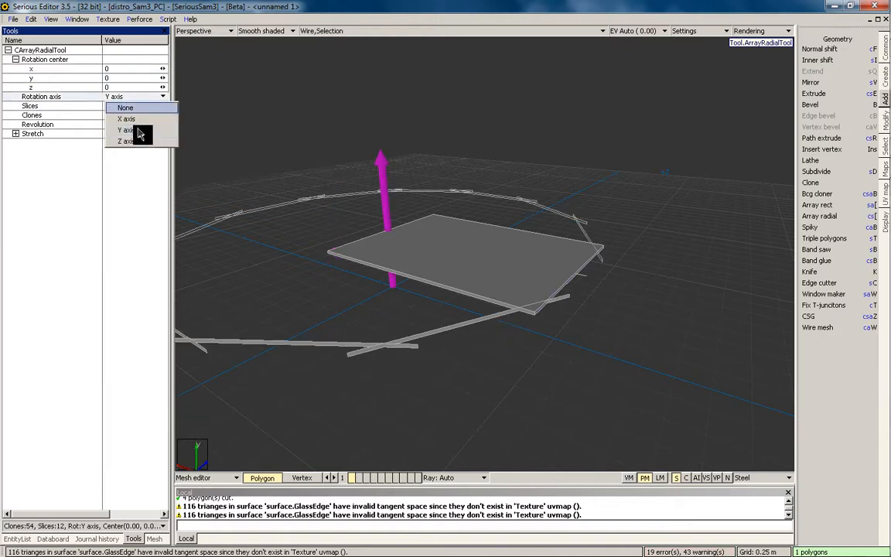
{"action": "left_click", "coordinate": [136, 116]}
{"action": "left_click", "coordinate": [129, 99]}
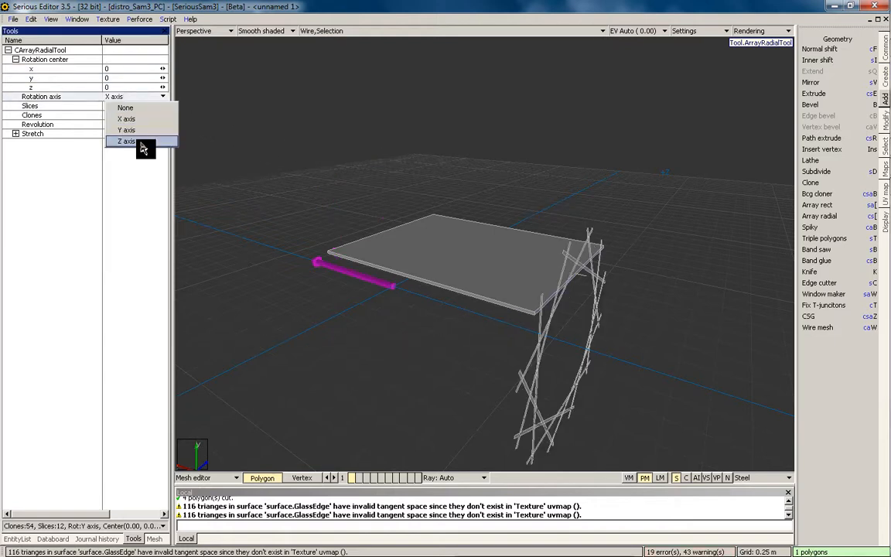
{"action": "left_click", "coordinate": [139, 143]}
{"action": "mouse_move", "coordinate": [380, 214]}
{"action": "middle_mouse_down"}
{"action": "mouse_move", "coordinate": [442, 160]}
{"action": "mouse_move", "coordinate": [464, 166]}
{"action": "mouse_move", "coordinate": [479, 143]}
{"action": "mouse_move", "coordinate": [567, 179]}
{"action": "mouse_move", "coordinate": [524, 306]}
{"action": "mouse_move", "coordinate": [522, 273]}
{"action": "mouse_move", "coordinate": [546, 304]}
{"action": "mouse_move", "coordinate": [520, 300]}
{"action": "middle_mouse_up"}
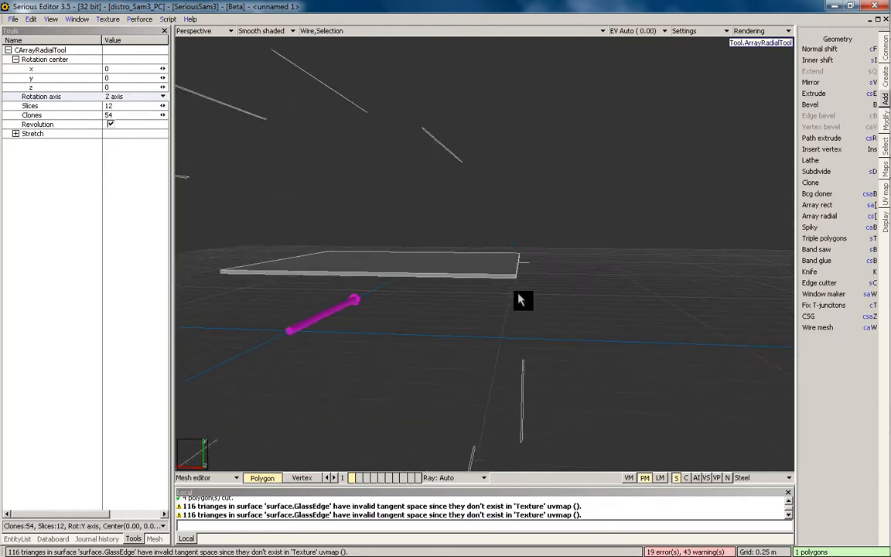
Step: Move the array's rotation center to about X -2.042 and Y 0.304, beneath the tabletop's end
{"action": "left_click", "coordinate": [15, 133]}
{"action": "left_click", "coordinate": [15, 134]}
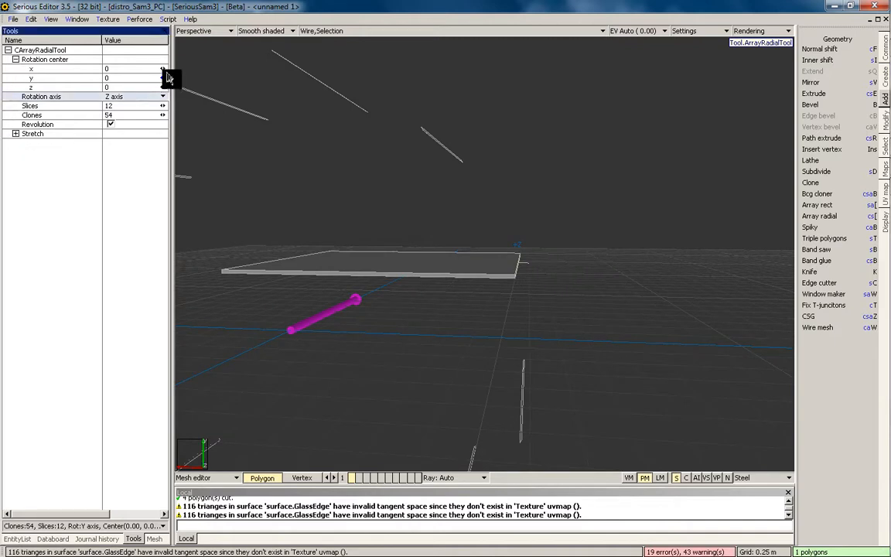
{"action": "left_click_drag", "start_coordinate": [166, 73], "coordinate": [337, 311]}
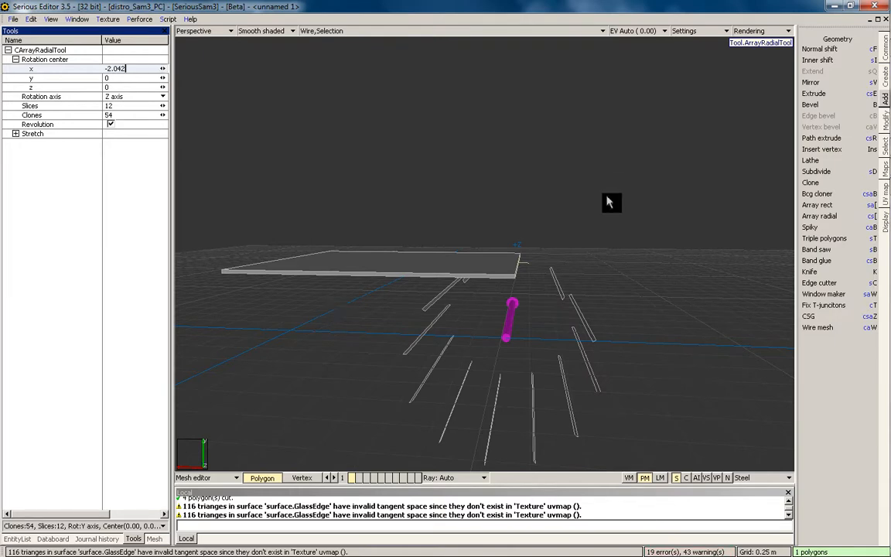
{"action": "scroll", "coordinate": [607, 201], "scroll_direction": "up", "scroll_amount": 1}
{"action": "left_click_drag", "start_coordinate": [164, 78], "coordinate": [354, 85]}
{"action": "middle_click_drag", "start_coordinate": [438, 173], "coordinate": [514, 256]}
{"action": "key", "text": "space"}
{"action": "scroll", "coordinate": [433, 379], "scroll_direction": "up", "scroll_amount": 3}
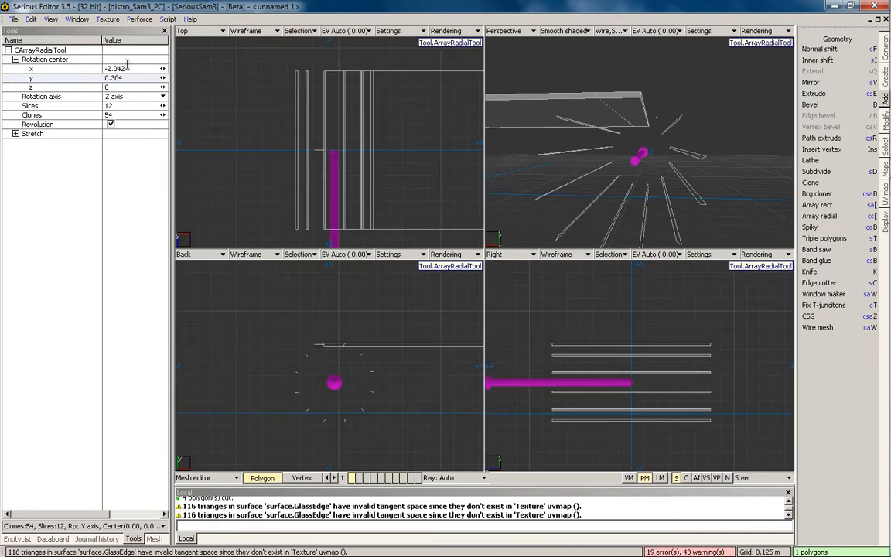
Step: Refine the rotation center to about X -2.142 and Y 0.321, and check the clones against the tabletop's edge
{"action": "mouse_move", "coordinate": [165, 79]}
{"action": "left_mouse_down"}
{"action": "mouse_move", "coordinate": [175, 84]}
{"action": "mouse_move", "coordinate": [155, 81]}
{"action": "left_mouse_up"}
{"action": "mouse_move", "coordinate": [707, 115]}
{"action": "middle_mouse_down"}
{"action": "mouse_move", "coordinate": [678, 131]}
{"action": "mouse_move", "coordinate": [669, 184]}
{"action": "mouse_move", "coordinate": [681, 152]}
{"action": "mouse_move", "coordinate": [624, 159]}
{"action": "mouse_move", "coordinate": [593, 203]}
{"action": "mouse_move", "coordinate": [616, 195]}
{"action": "middle_mouse_up"}
{"action": "key", "text": "space"}
{"action": "key", "text": "2"}
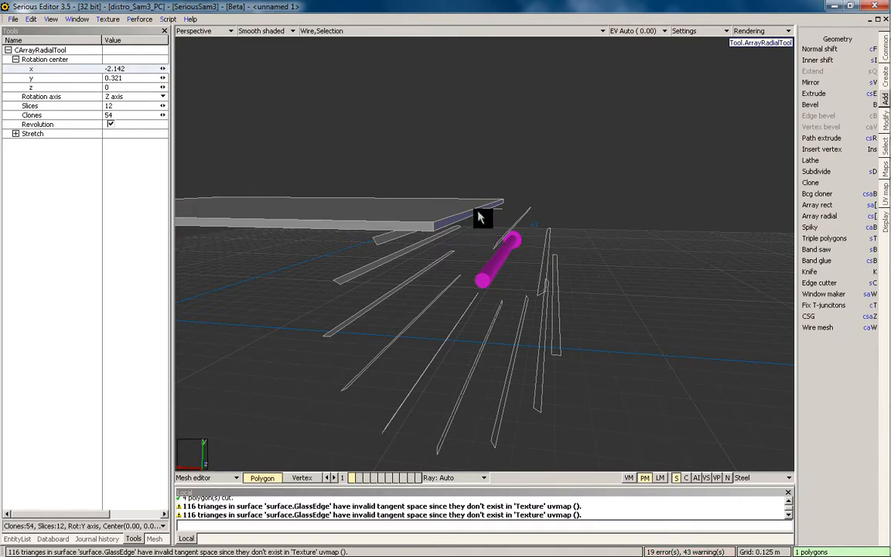
{"action": "middle_click_drag", "start_coordinate": [486, 218], "coordinate": [501, 211]}
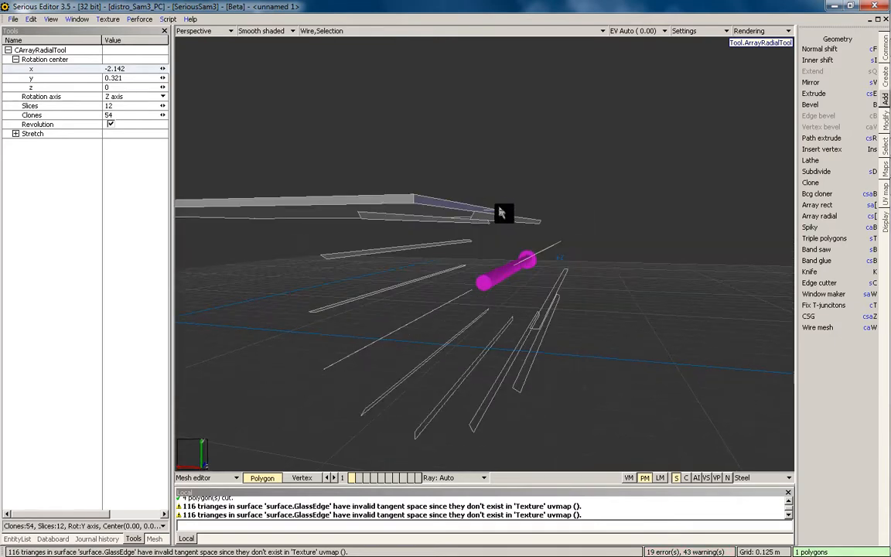
{"action": "middle_click_drag", "start_coordinate": [474, 301], "coordinate": [481, 314]}
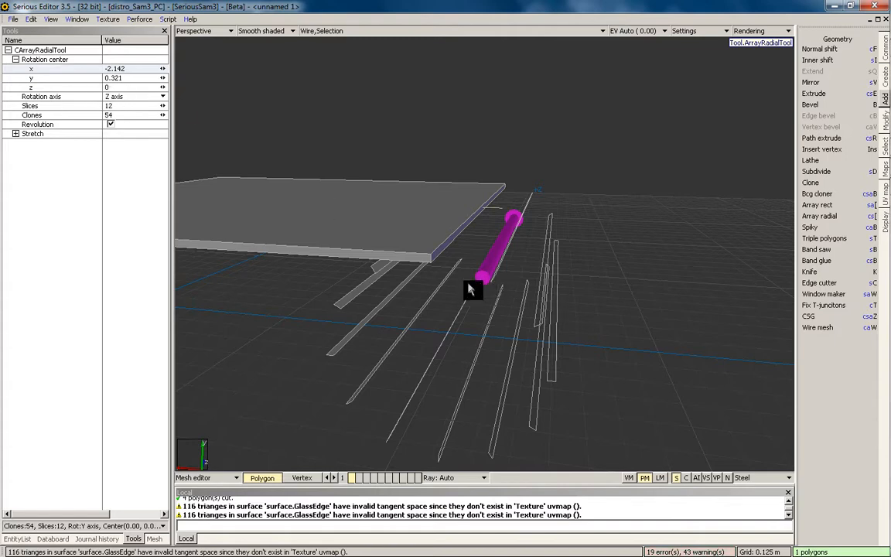
{"action": "middle_click_drag", "start_coordinate": [506, 239], "coordinate": [499, 223]}
Step: Leave the radial array and copy the end face's exact X position
{"action": "key", "text": "space"}
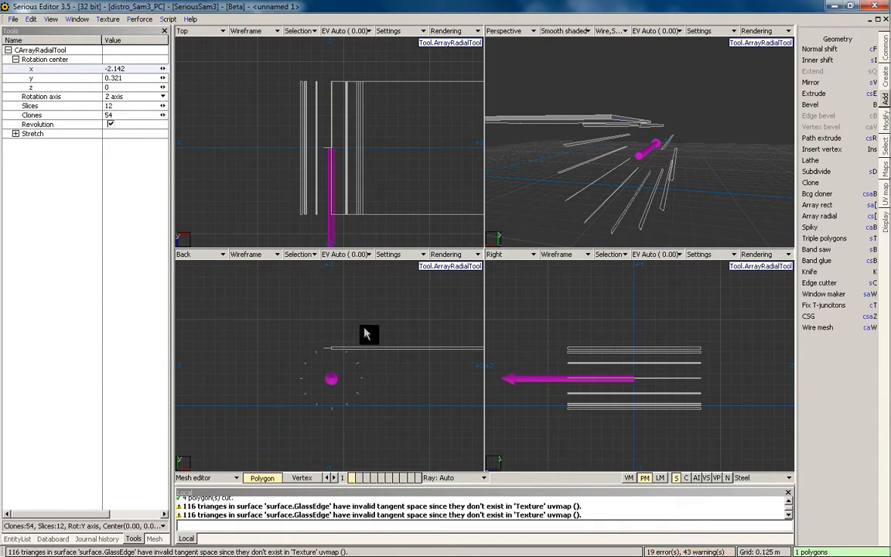
{"action": "left_click", "coordinate": [86, 78]}
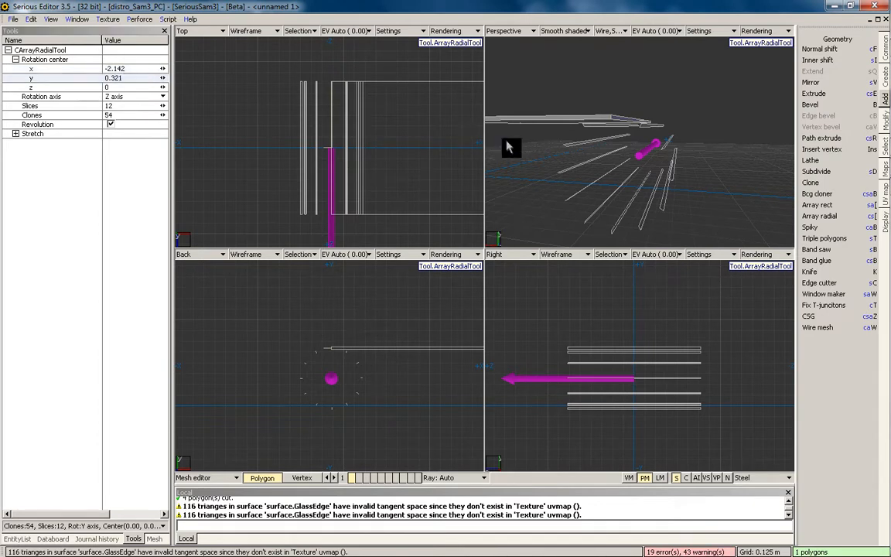
{"action": "middle_click_drag", "start_coordinate": [641, 133], "coordinate": [641, 133]}
{"action": "scroll", "coordinate": [641, 132], "scroll_direction": "up", "scroll_amount": 2}
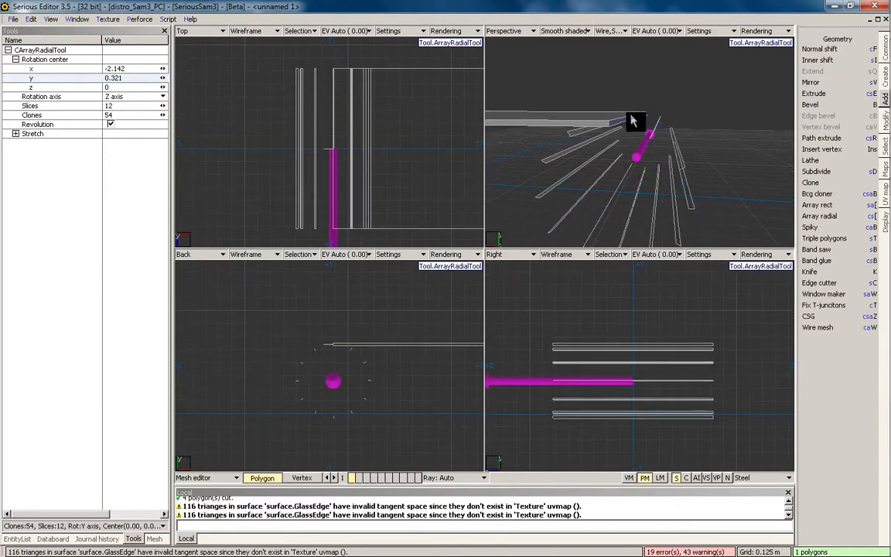
{"action": "key", "text": "Escape"}
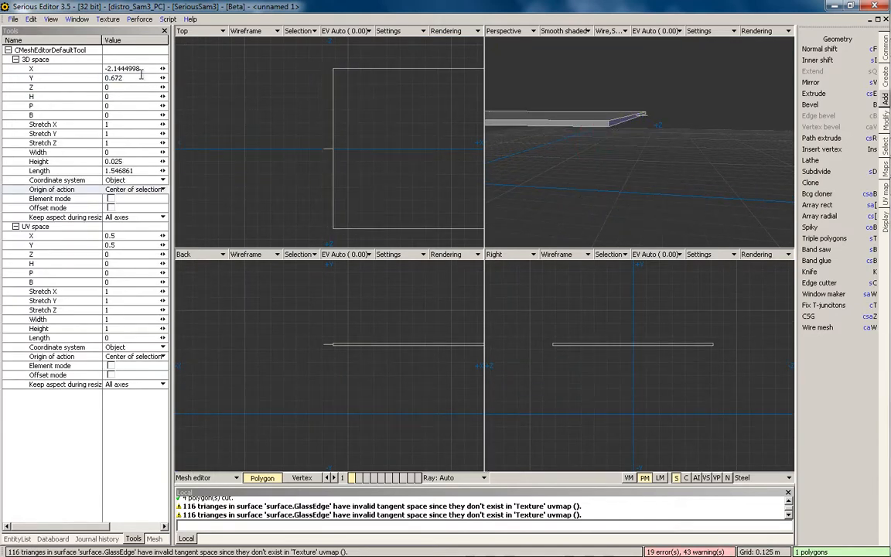
{"action": "left_click", "coordinate": [63, 72]}
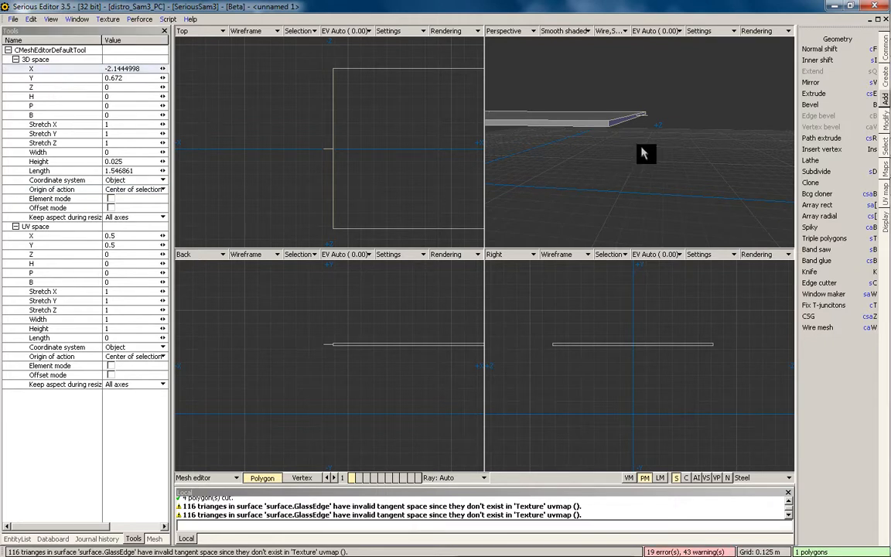
Step: Reselect the outer end face and restart its radial array with the rotation center's X set to -2.1444998
{"action": "key", "text": "space"}
{"action": "left_click_drag", "start_coordinate": [619, 145], "coordinate": [590, 144]}
{"action": "key", "text": "ctrl+z"}
{"action": "key", "text": "space"}
{"action": "left_click", "coordinate": [674, 194]}
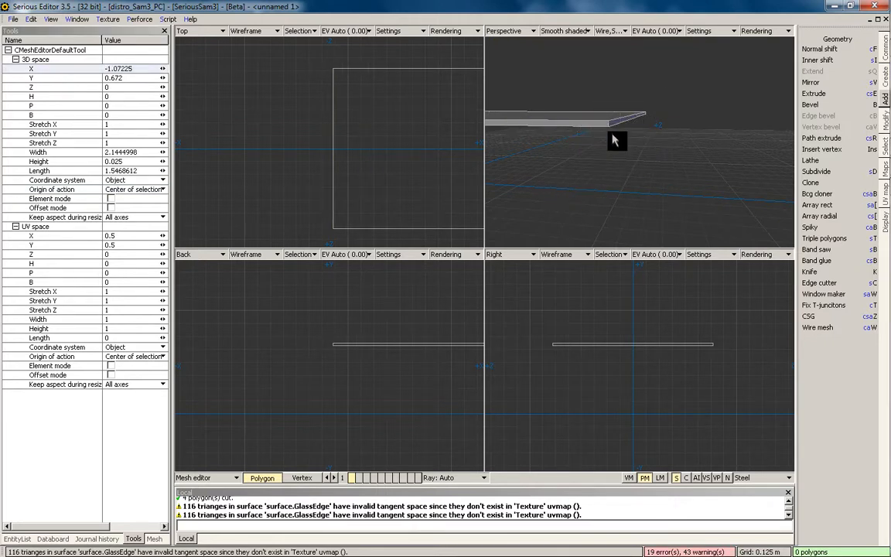
{"action": "left_click", "coordinate": [615, 122]}
{"action": "left_click", "coordinate": [557, 116]}
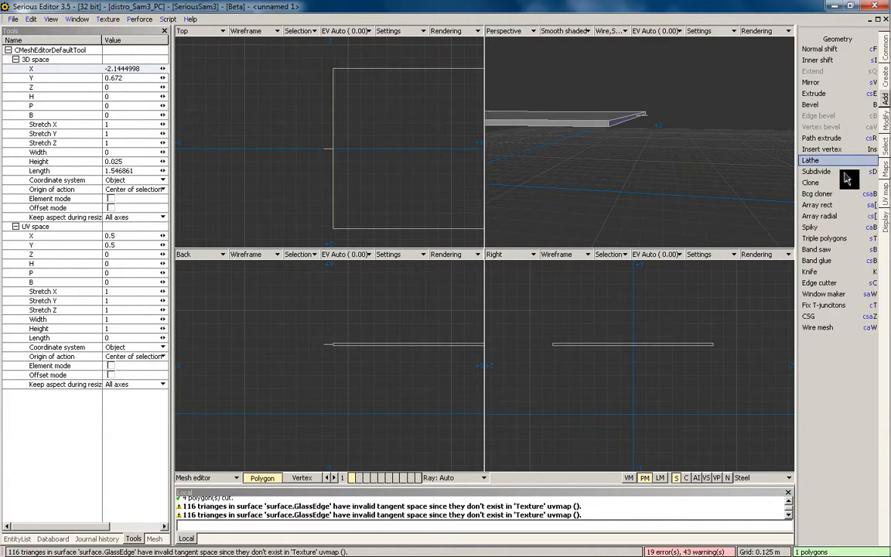
{"action": "left_click", "coordinate": [835, 216]}
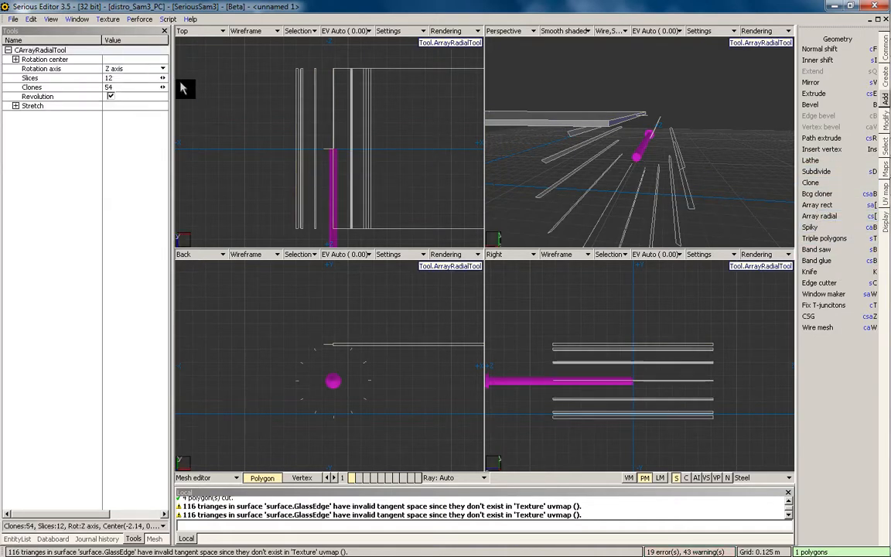
{"action": "left_click", "coordinate": [16, 59]}
{"action": "left_click", "coordinate": [56, 71]}
{"action": "type", "text": "-2.1444998"}
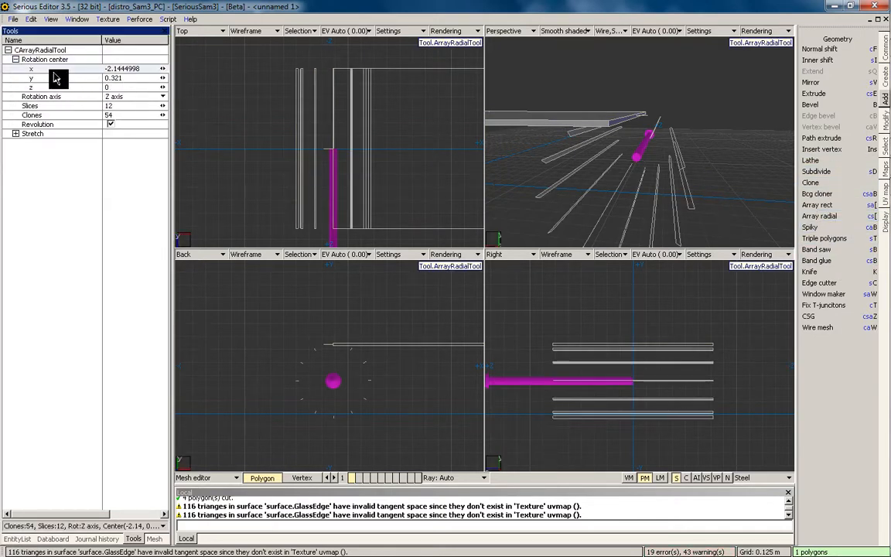
Step: Raise the rotation center's Y to about 0.488, closer to the tabletop
{"action": "scroll", "coordinate": [600, 141], "scroll_direction": "up", "scroll_amount": 2}
{"action": "middle_click_drag", "start_coordinate": [600, 143], "coordinate": [627, 134]}
{"action": "scroll", "coordinate": [619, 147], "scroll_direction": "down", "scroll_amount": 1}
{"action": "scroll", "coordinate": [625, 166], "scroll_direction": "up", "scroll_amount": 1}
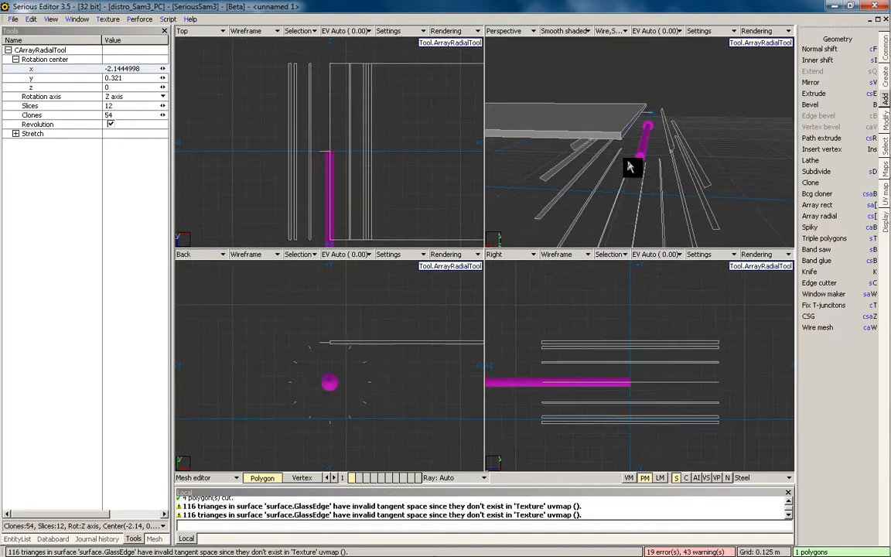
{"action": "middle_click_drag", "start_coordinate": [630, 169], "coordinate": [632, 111]}
{"action": "scroll", "coordinate": [632, 111], "scroll_direction": "up", "scroll_amount": 1}
{"action": "scroll", "coordinate": [632, 111], "scroll_direction": "down", "scroll_amount": 2}
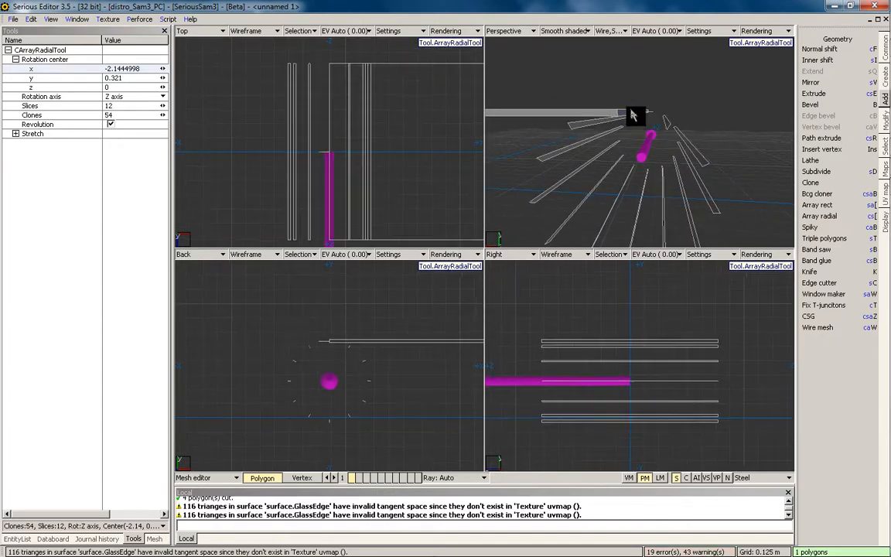
{"action": "left_click_drag", "start_coordinate": [163, 78], "coordinate": [353, 365]}
{"action": "middle_click_drag", "start_coordinate": [588, 153], "coordinate": [598, 88]}
{"action": "key", "text": "space"}
{"action": "mouse_move", "coordinate": [583, 136]}
{"action": "middle_mouse_down"}
{"action": "mouse_move", "coordinate": [517, 258]}
{"action": "mouse_move", "coordinate": [480, 218]}
{"action": "mouse_move", "coordinate": [474, 240]}
{"action": "mouse_move", "coordinate": [475, 216]}
{"action": "middle_mouse_up"}
{"action": "mouse_move", "coordinate": [165, 80]}
{"action": "left_mouse_down"}
{"action": "mouse_move", "coordinate": [183, 86]}
{"action": "mouse_move", "coordinate": [172, 89]}
{"action": "left_mouse_up"}
Step: Try the rotation center's Y at 0.4 and at 0.3
{"action": "left_click", "coordinate": [110, 78]}
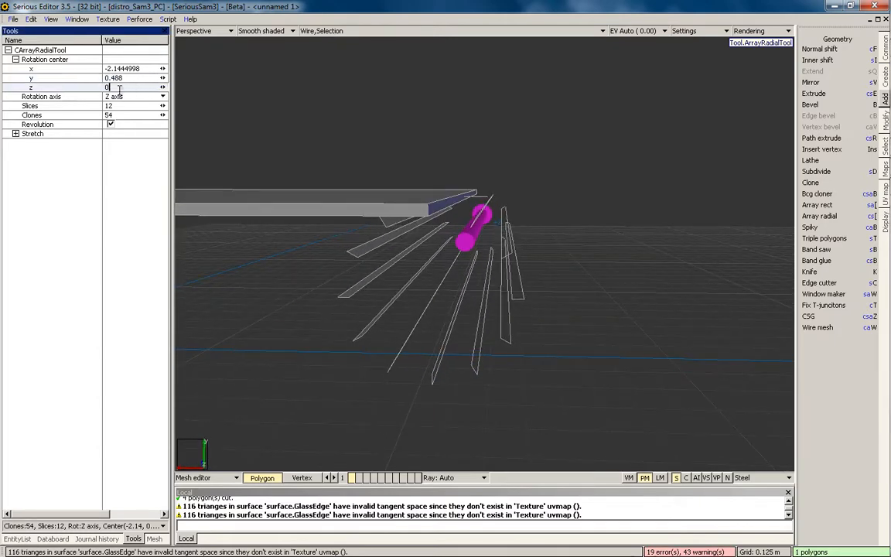
{"action": "type", "text": "0.4"}
{"action": "key", "text": "Return"}
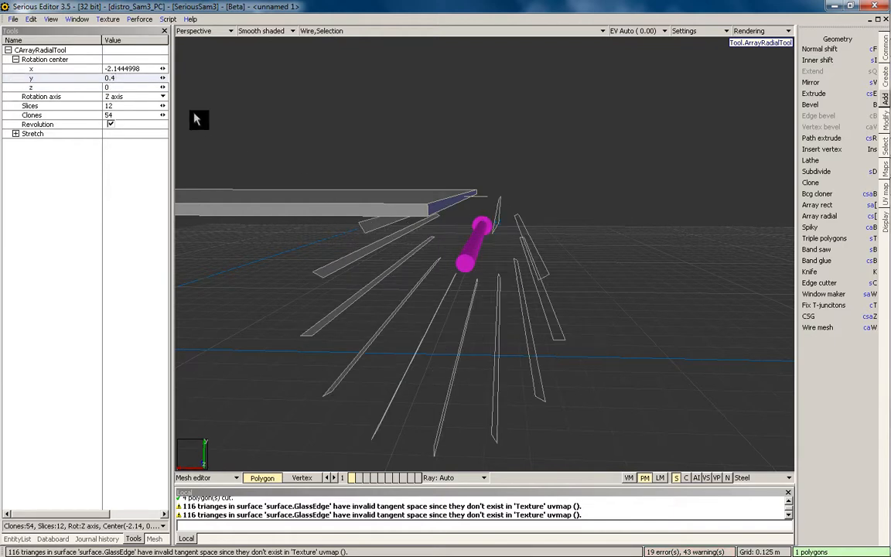
{"action": "type", "text": "3"}
{"action": "key", "text": "Return"}
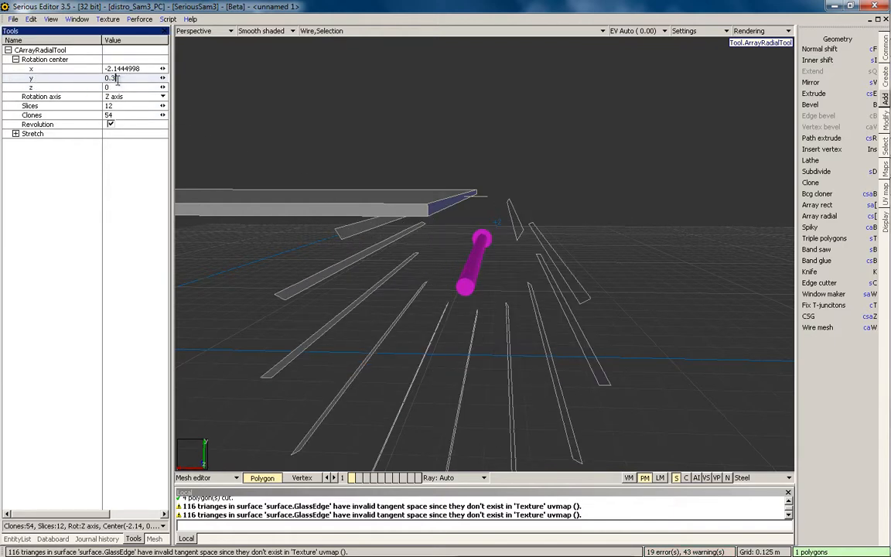
Step: Set the rotation center's Y to about 0.503 and limit the radial array to 3 clones
{"action": "mouse_move", "coordinate": [160, 80]}
{"action": "left_mouse_down"}
{"action": "mouse_move", "coordinate": [303, 89]}
{"action": "mouse_move", "coordinate": [352, 188]}
{"action": "left_mouse_up"}
{"action": "mouse_move", "coordinate": [352, 188]}
{"action": "middle_mouse_down"}
{"action": "mouse_move", "coordinate": [411, 184]}
{"action": "mouse_move", "coordinate": [398, 193]}
{"action": "mouse_move", "coordinate": [421, 225]}
{"action": "middle_mouse_up"}
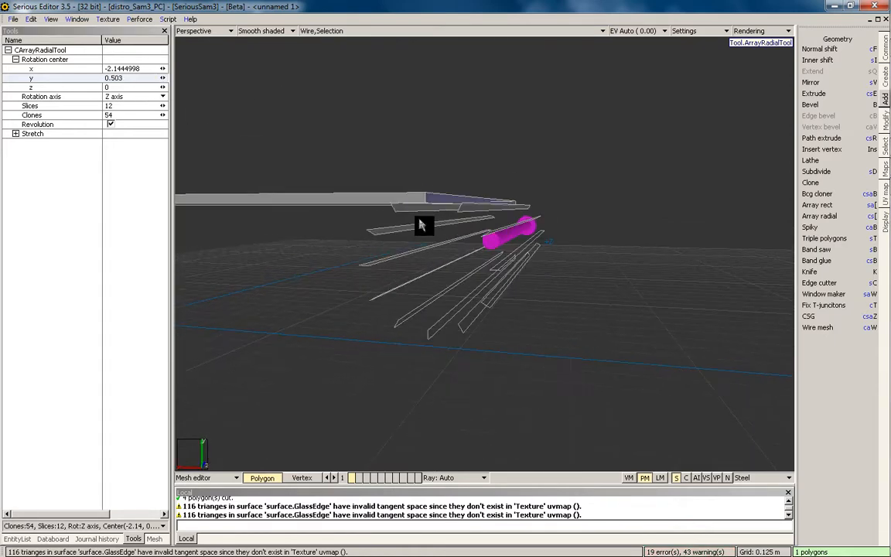
{"action": "left_click", "coordinate": [73, 115]}
{"action": "type", "text": "3"}
{"action": "key", "text": "Return"}
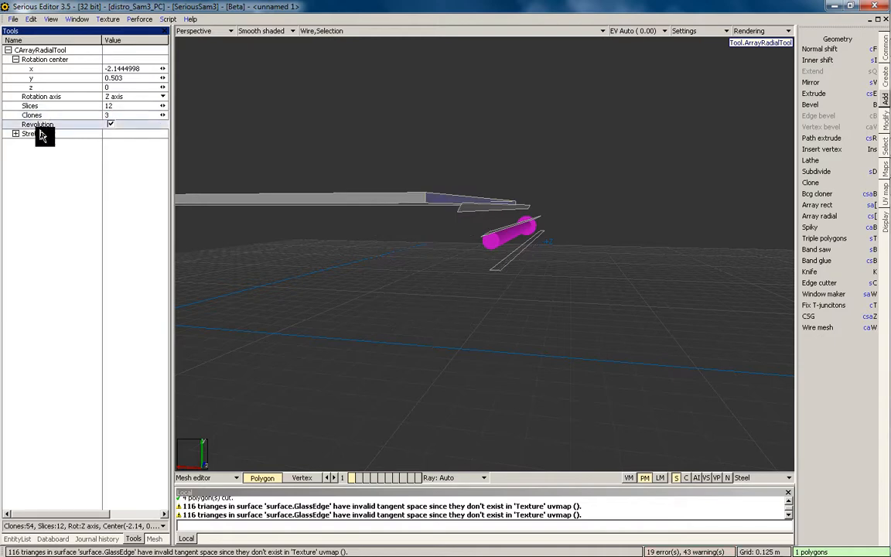
{"action": "mouse_move", "coordinate": [495, 207]}
{"action": "middle_mouse_down"}
{"action": "mouse_move", "coordinate": [537, 210]}
{"action": "mouse_move", "coordinate": [509, 220]}
{"action": "mouse_move", "coordinate": [515, 215]}
{"action": "mouse_move", "coordinate": [487, 203]}
{"action": "middle_mouse_up"}
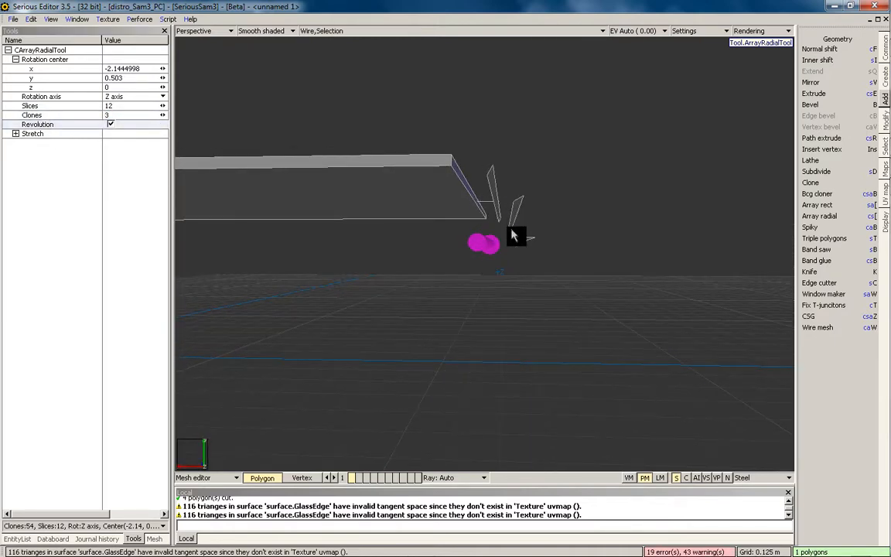
Step: Try the radial array with 12 slices and 12 clones to complete a full circle around the rotation center
{"action": "left_click", "coordinate": [60, 116]}
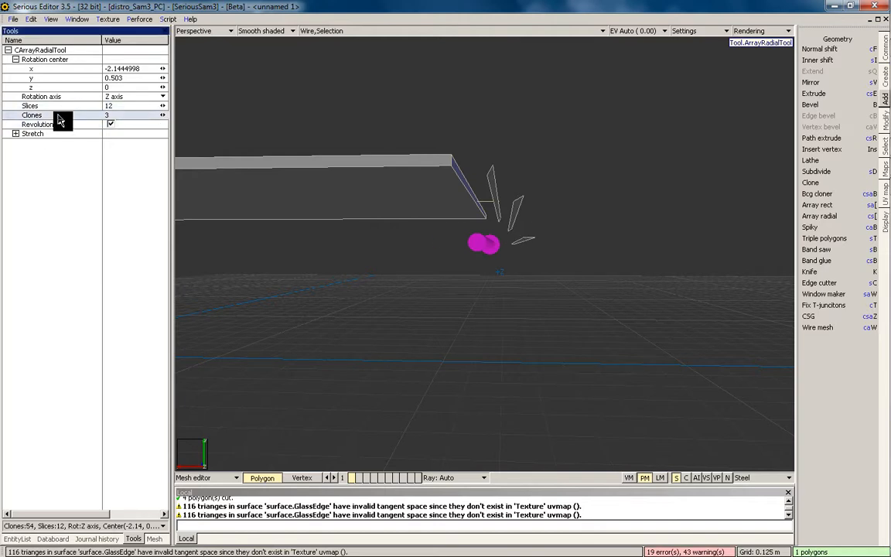
{"action": "left_click", "coordinate": [92, 106]}
{"action": "middle_click_drag", "start_coordinate": [457, 230], "coordinate": [517, 239]}
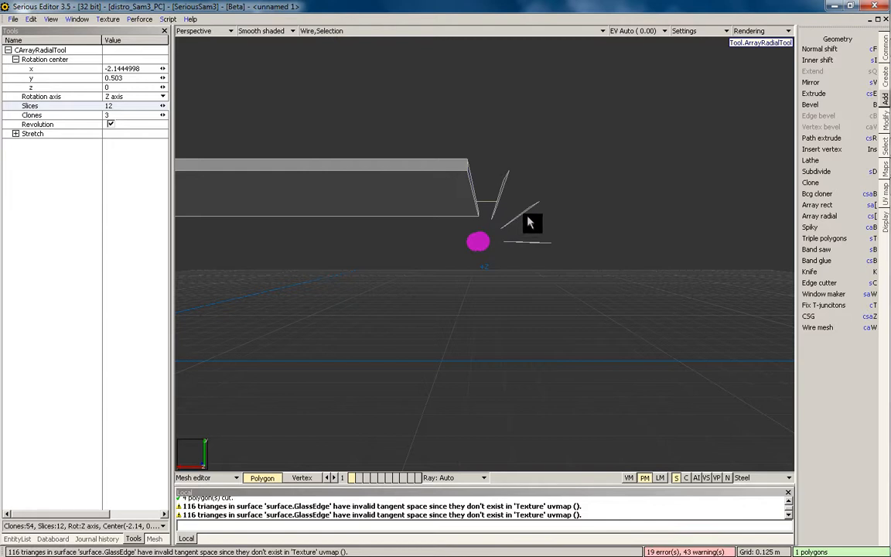
{"action": "left_click", "coordinate": [75, 107]}
{"action": "left_click", "coordinate": [70, 115]}
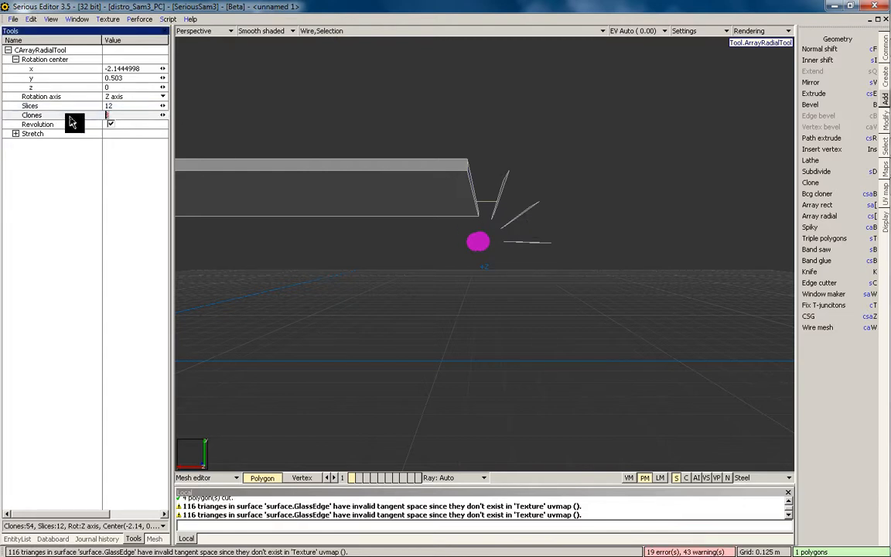
{"action": "key", "text": "Return"}
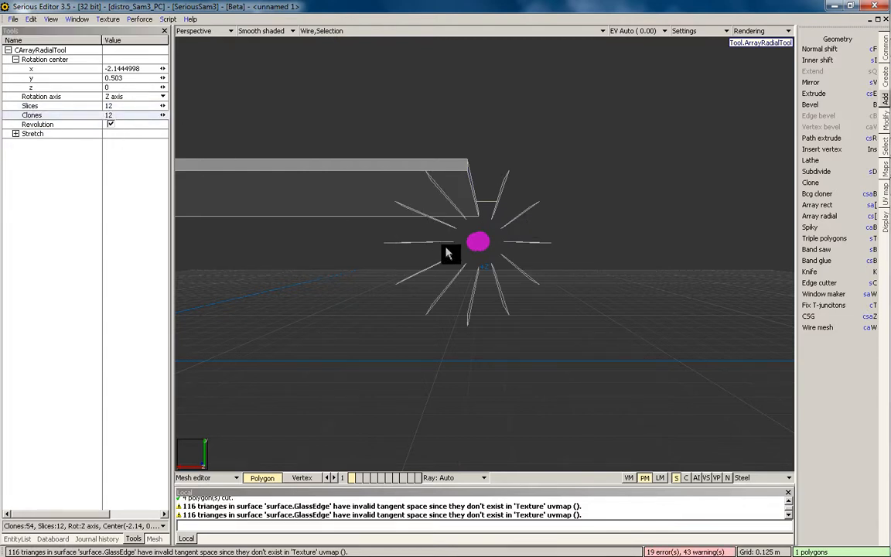
{"action": "middle_click_drag", "start_coordinate": [449, 254], "coordinate": [443, 247]}
{"action": "middle_click_drag", "start_coordinate": [458, 214], "coordinate": [464, 198]}
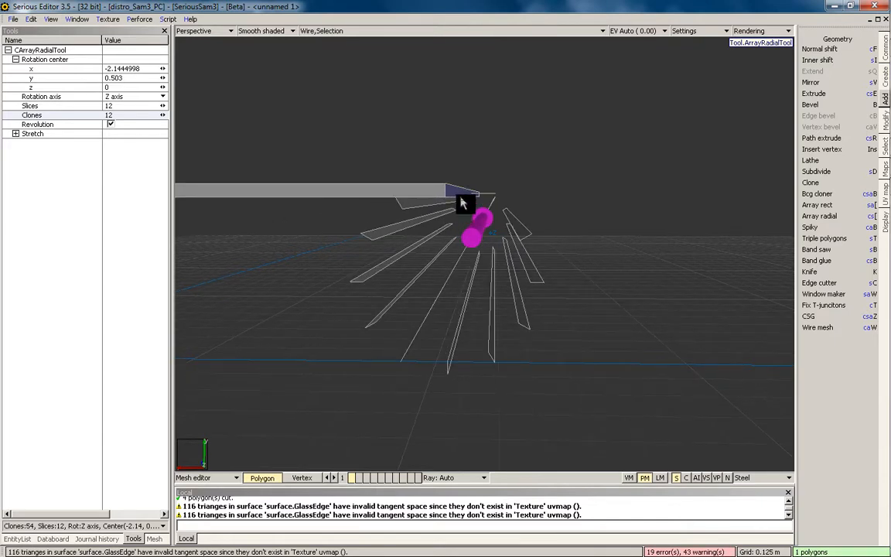
Step: Try 24 slices for the radial array while keeping 12 clones
{"action": "left_click", "coordinate": [75, 115]}
{"action": "left_click", "coordinate": [70, 107]}
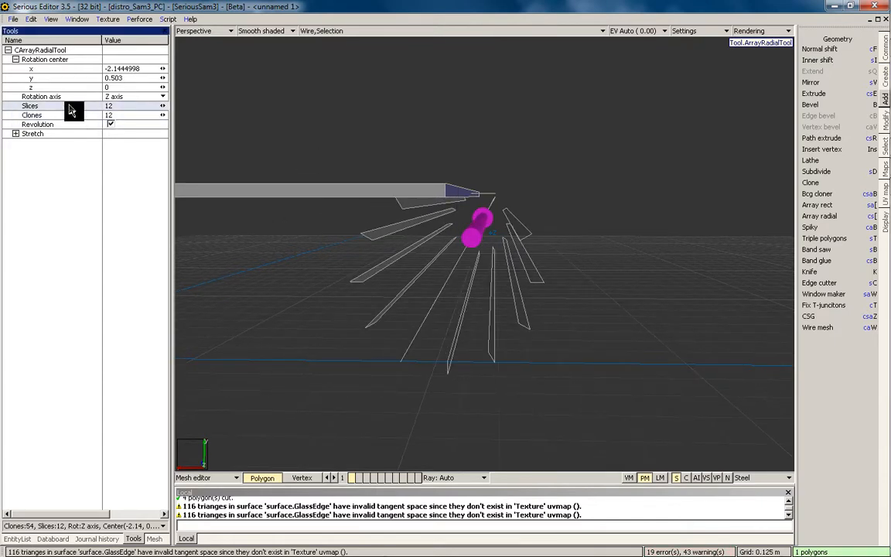
{"action": "middle_click_drag", "start_coordinate": [527, 187], "coordinate": [433, 201]}
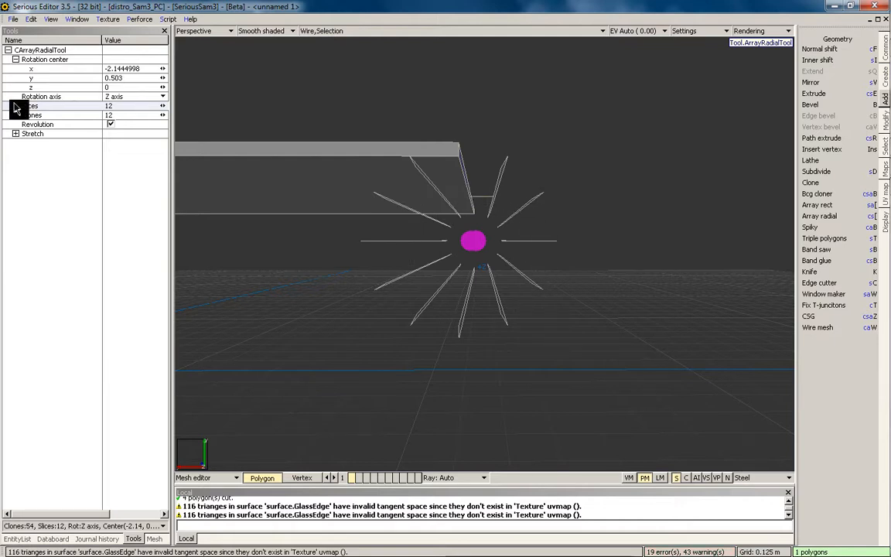
{"action": "left_click", "coordinate": [92, 106]}
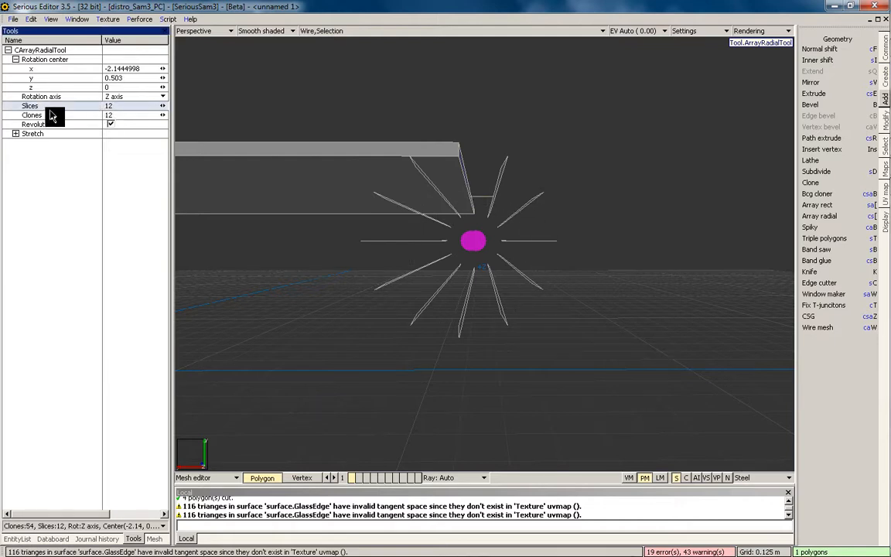
{"action": "double_click", "coordinate": [111, 106]}
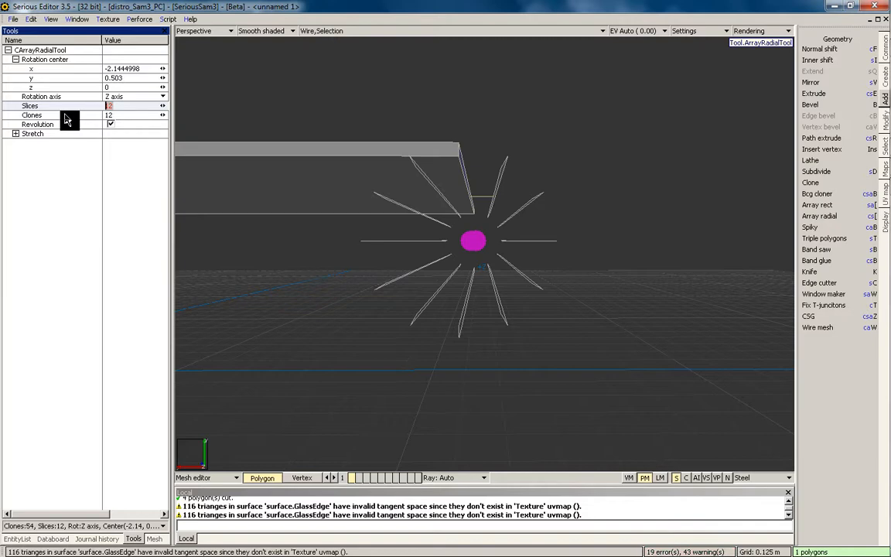
{"action": "type", "text": "24"}
{"action": "left_click", "coordinate": [66, 113]}
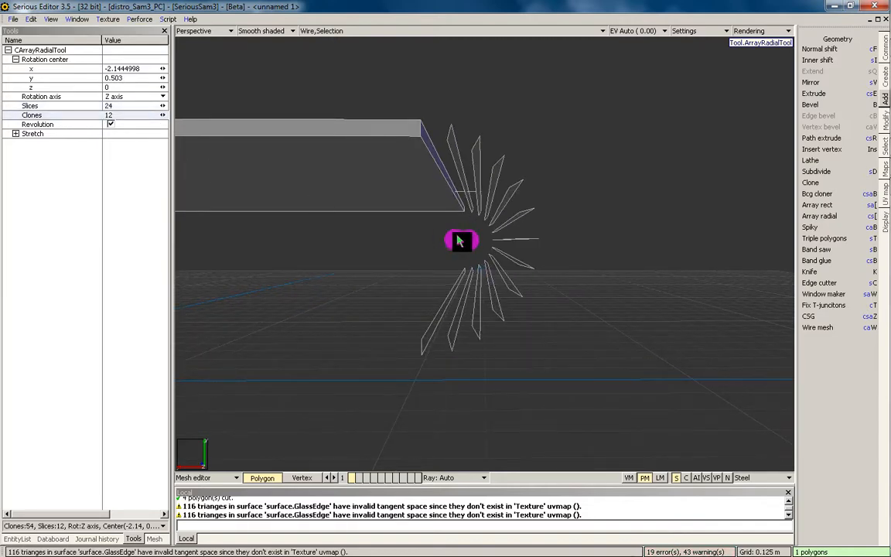
{"action": "middle_click_drag", "start_coordinate": [457, 240], "coordinate": [458, 246]}
{"action": "middle_click_drag", "start_coordinate": [459, 334], "coordinate": [440, 263]}
Step: Increase the radial array to 48 slices to tighten the spacing between the clones
{"action": "left_click", "coordinate": [66, 113]}
{"action": "type", "text": "4"}
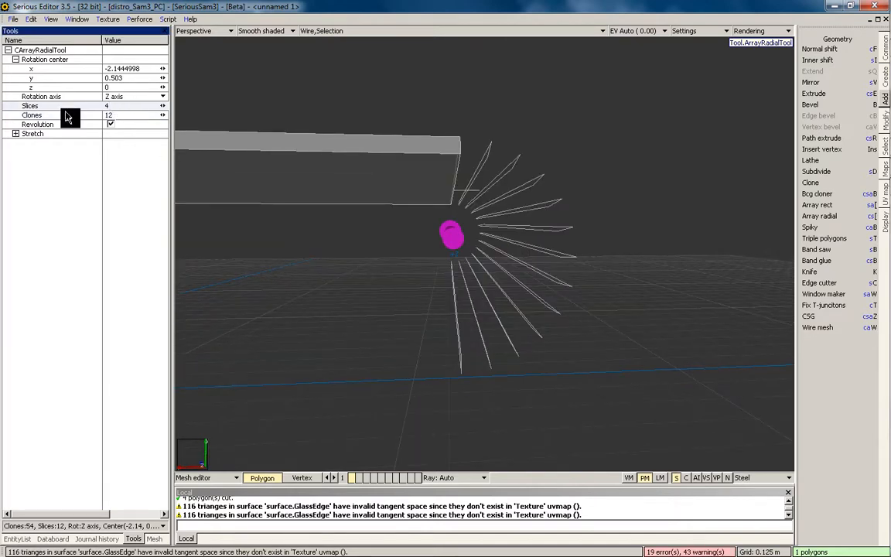
{"action": "type", "text": "8"}
{"action": "left_click", "coordinate": [54, 115]}
{"action": "middle_click_drag", "start_coordinate": [417, 190], "coordinate": [485, 230]}
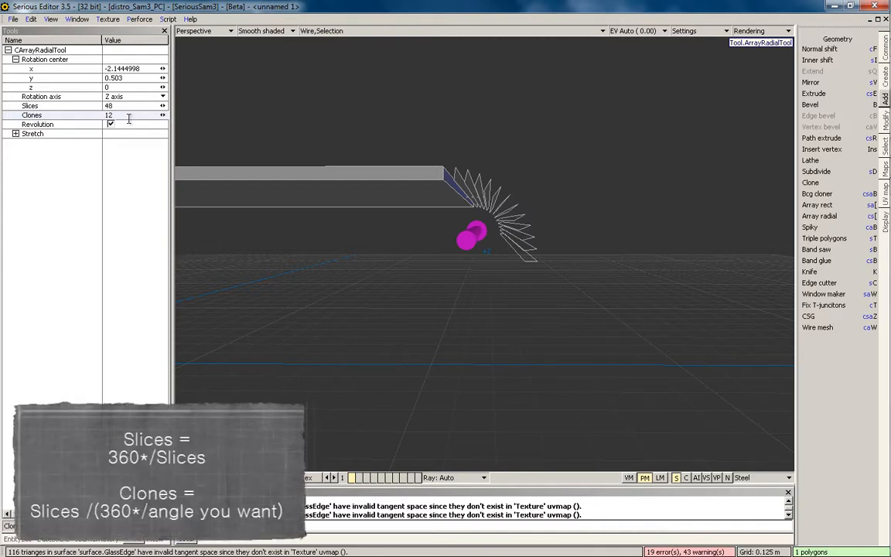
Step: Set the radial array to 12 slices and 3 clones, apply it and clear the selection
{"action": "left_click", "coordinate": [124, 107]}
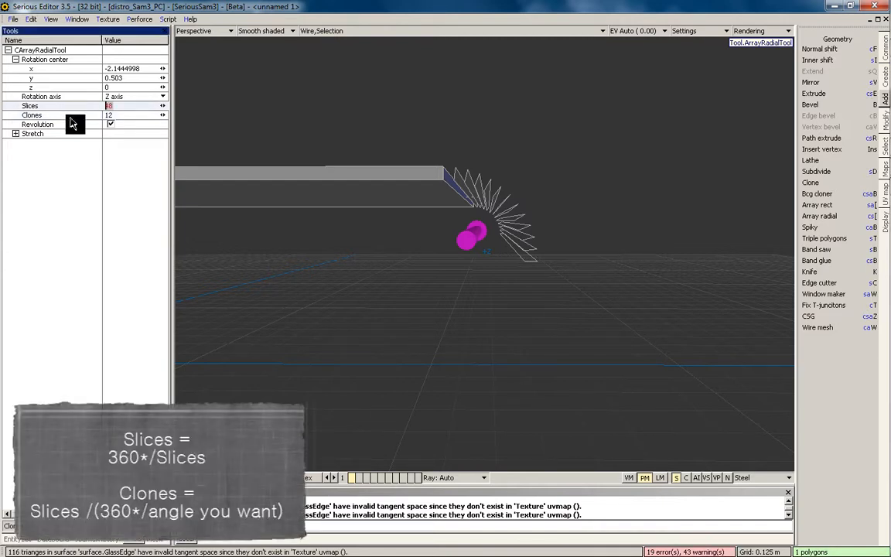
{"action": "type", "text": "12"}
{"action": "key", "text": "Tab"}
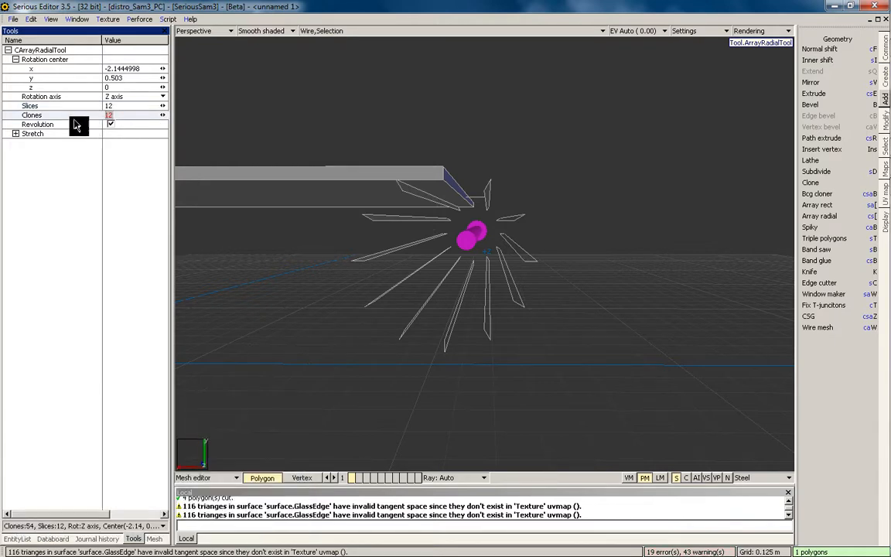
{"action": "type", "text": "3"}
{"action": "key", "text": "Tab"}
{"action": "middle_click_drag", "start_coordinate": [526, 201], "coordinate": [516, 213]}
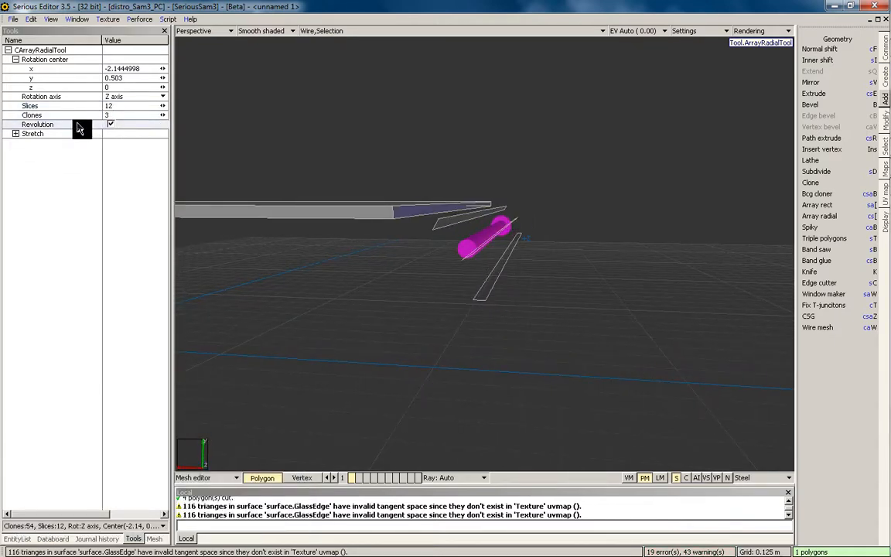
{"action": "middle_click_drag", "start_coordinate": [467, 189], "coordinate": [428, 234]}
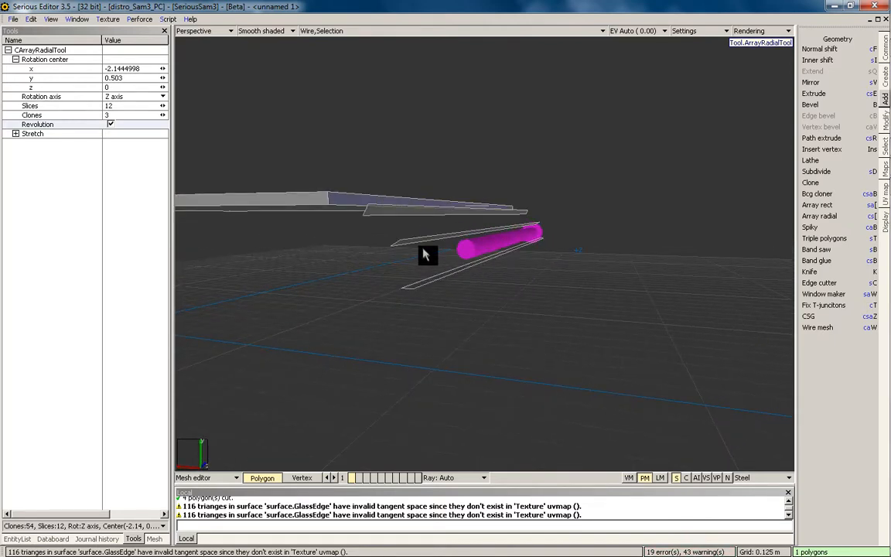
{"action": "key", "text": "Return"}
{"action": "middle_click_drag", "start_coordinate": [549, 211], "coordinate": [539, 320]}
{"action": "left_click", "coordinate": [572, 272]}
Step: In vertex mode, create a polygon from the outer edge vertices of the tabletop end and the first cloned face
{"action": "middle_click_drag", "start_coordinate": [520, 275], "coordinate": [565, 288]}
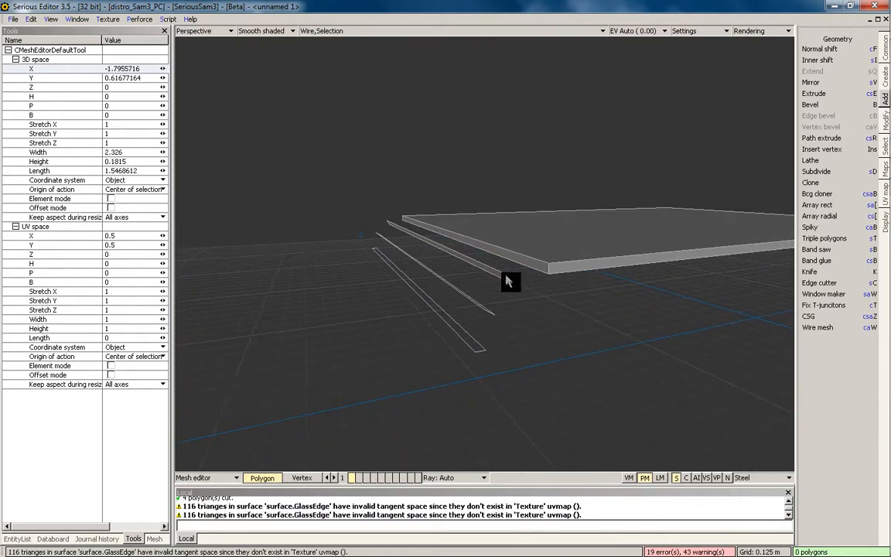
{"action": "key", "text": "space"}
{"action": "middle_click_drag", "start_coordinate": [475, 297], "coordinate": [562, 318]}
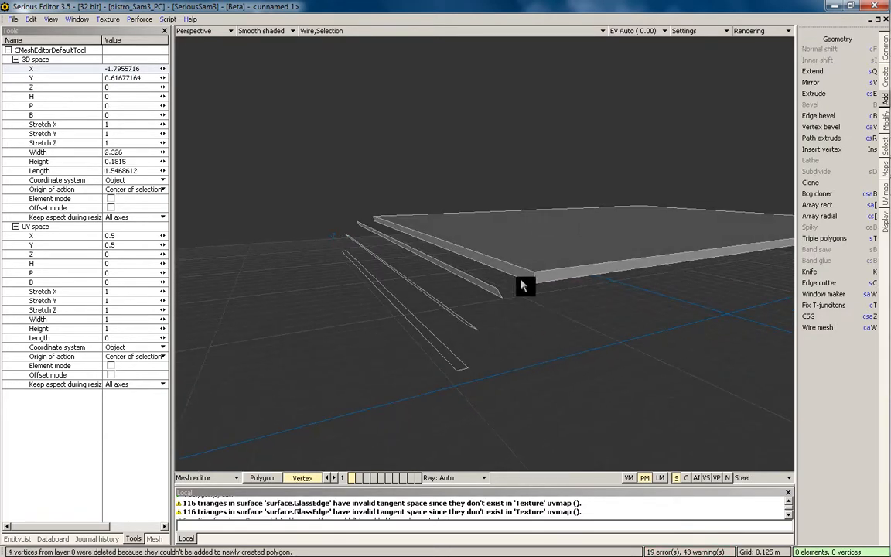
{"action": "middle_click_drag", "start_coordinate": [549, 246], "coordinate": [435, 309]}
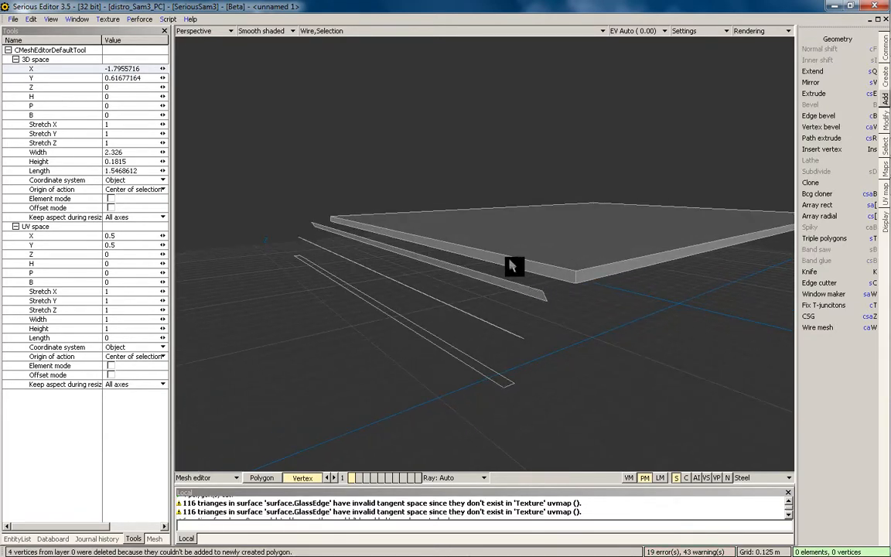
{"action": "middle_click_drag", "start_coordinate": [527, 226], "coordinate": [508, 273]}
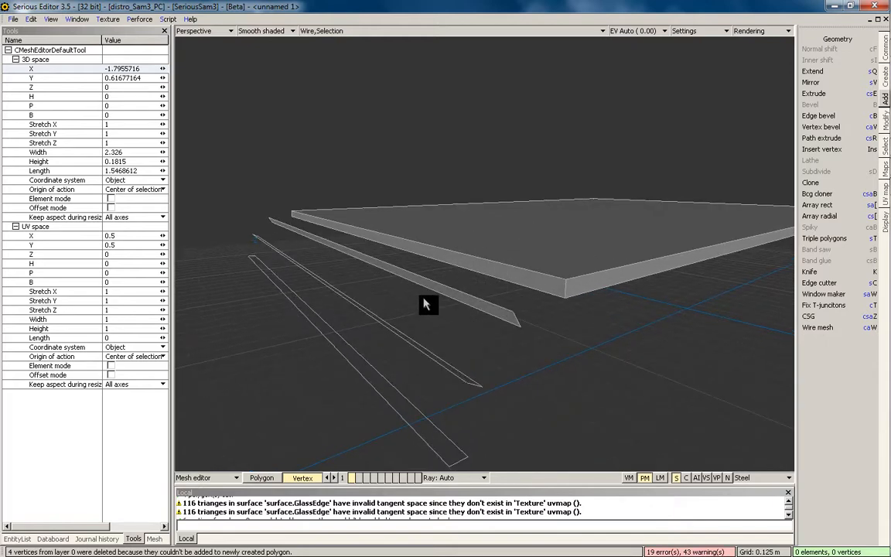
{"action": "mouse_move", "coordinate": [408, 281]}
{"action": "middle_mouse_down"}
{"action": "mouse_move", "coordinate": [335, 233]}
{"action": "mouse_move", "coordinate": [441, 248]}
{"action": "mouse_move", "coordinate": [413, 270]}
{"action": "middle_mouse_up"}
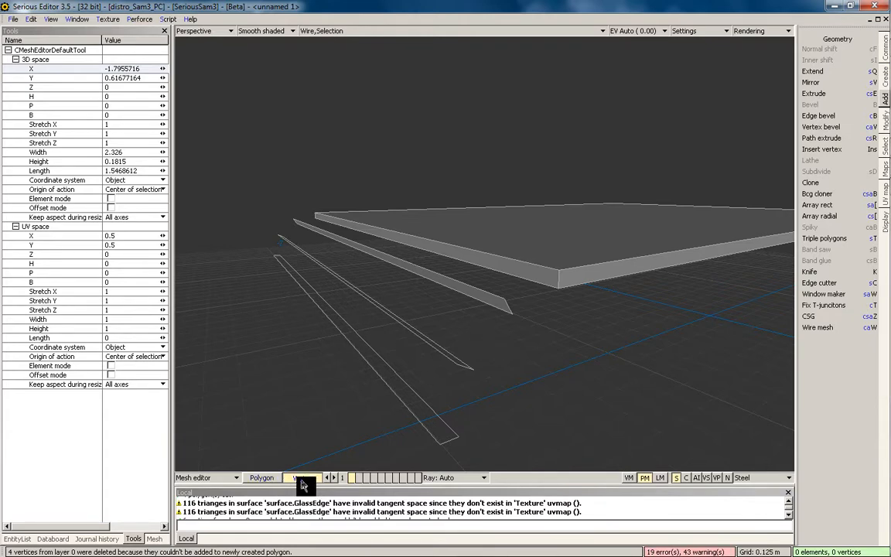
{"action": "left_click", "coordinate": [498, 308]}
{"action": "middle_click_drag", "start_coordinate": [497, 308], "coordinate": [672, 338]}
{"action": "middle_click_drag", "start_coordinate": [598, 352], "coordinate": [286, 201]}
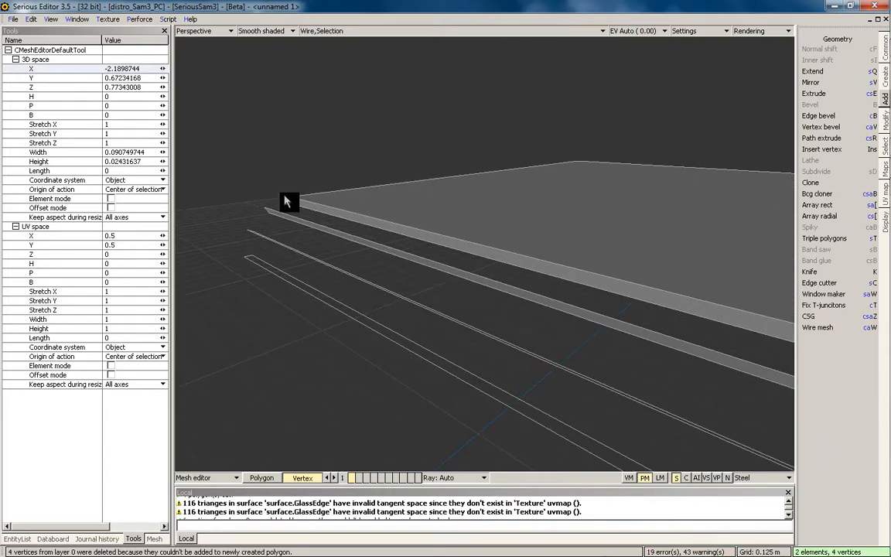
{"action": "left_click", "coordinate": [265, 212], "text": "shift"}
{"action": "scroll", "coordinate": [460, 253], "scroll_direction": "down", "scroll_amount": 2}
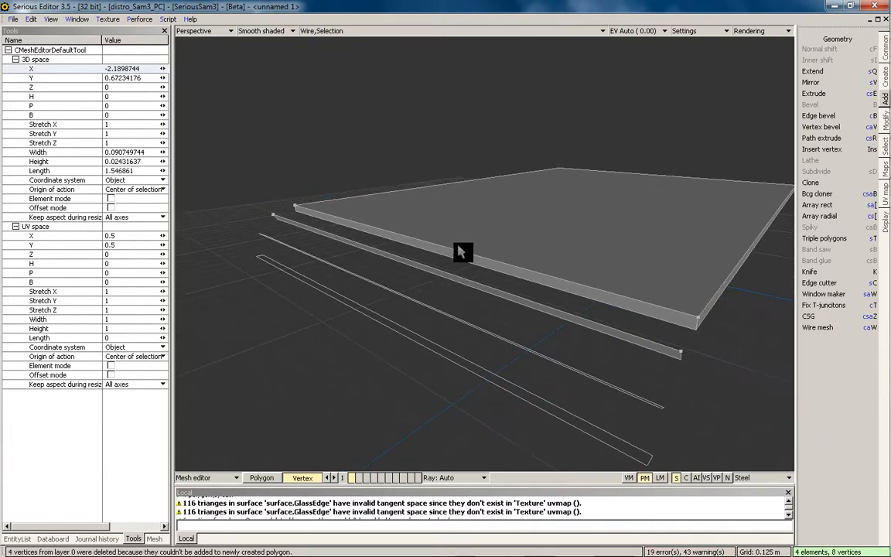
{"action": "key", "text": "p"}
Step: Create a polygon from the outer edge vertices of the first and second cloned faces
{"action": "left_click", "coordinate": [496, 318]}
{"action": "middle_click_drag", "start_coordinate": [505, 300], "coordinate": [521, 312]}
{"action": "left_click", "coordinate": [528, 325]}
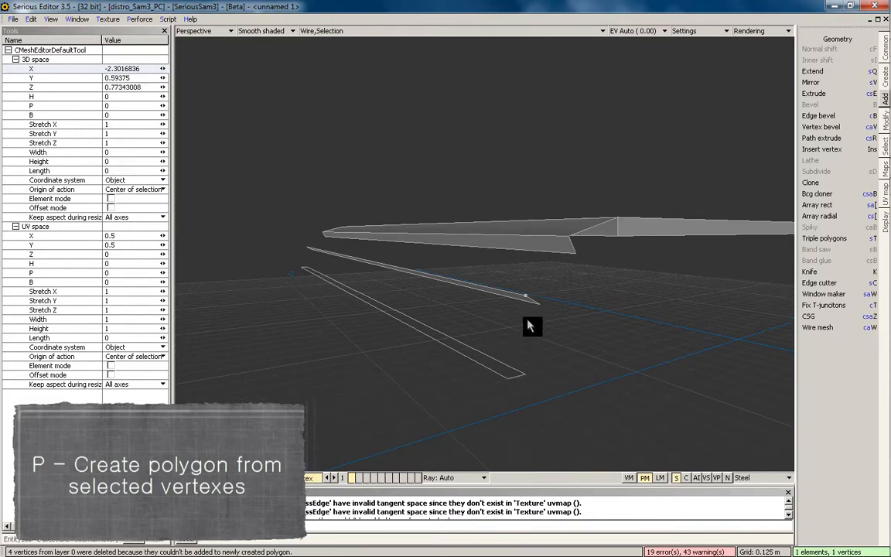
{"action": "left_click", "coordinate": [569, 236], "text": "shift"}
{"action": "scroll", "coordinate": [336, 229], "scroll_direction": "up", "scroll_amount": 4}
{"action": "left_click", "coordinate": [324, 221], "text": "shift"}
{"action": "left_click", "coordinate": [303, 244], "text": "shift"}
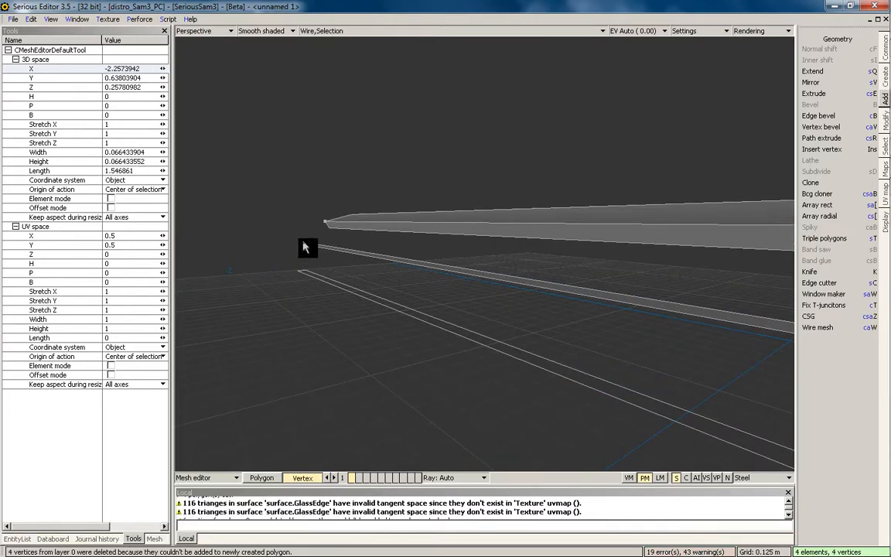
{"action": "key", "text": "p"}
{"action": "scroll", "coordinate": [457, 288], "scroll_direction": "down", "scroll_amount": 4}
{"action": "middle_click_drag", "start_coordinate": [449, 301], "coordinate": [468, 298]}
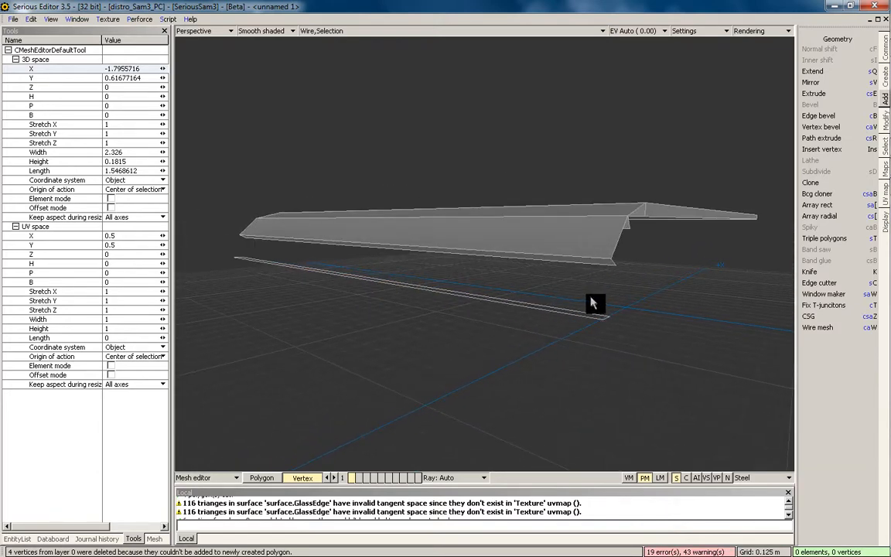
Step: Create a view-facing polygon between the second and third cloned faces by selecting their outer vertices counter-clockwise, and undo it
{"action": "mouse_move", "coordinate": [562, 293]}
{"action": "middle_mouse_down"}
{"action": "mouse_move", "coordinate": [563, 285]}
{"action": "mouse_move", "coordinate": [552, 290]}
{"action": "middle_mouse_up"}
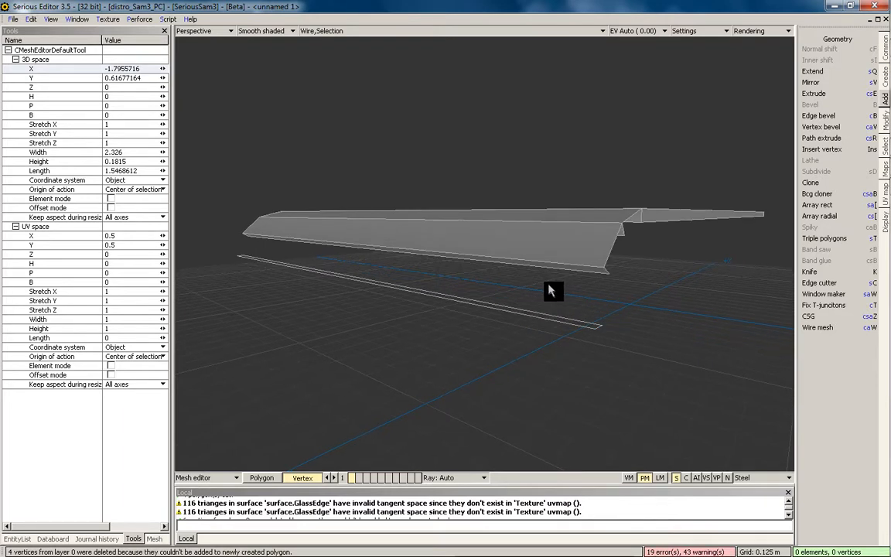
{"action": "middle_click_drag", "start_coordinate": [580, 331], "coordinate": [510, 298]}
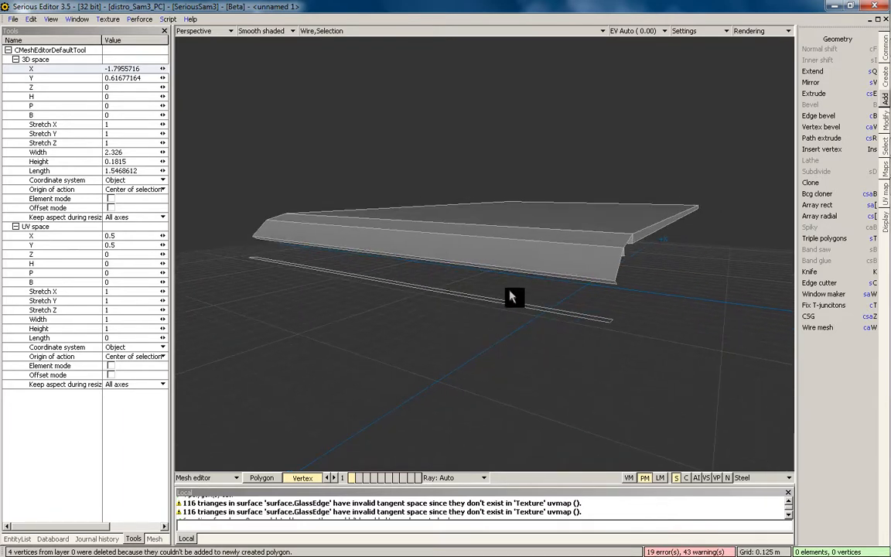
{"action": "middle_click_drag", "start_coordinate": [574, 240], "coordinate": [494, 295]}
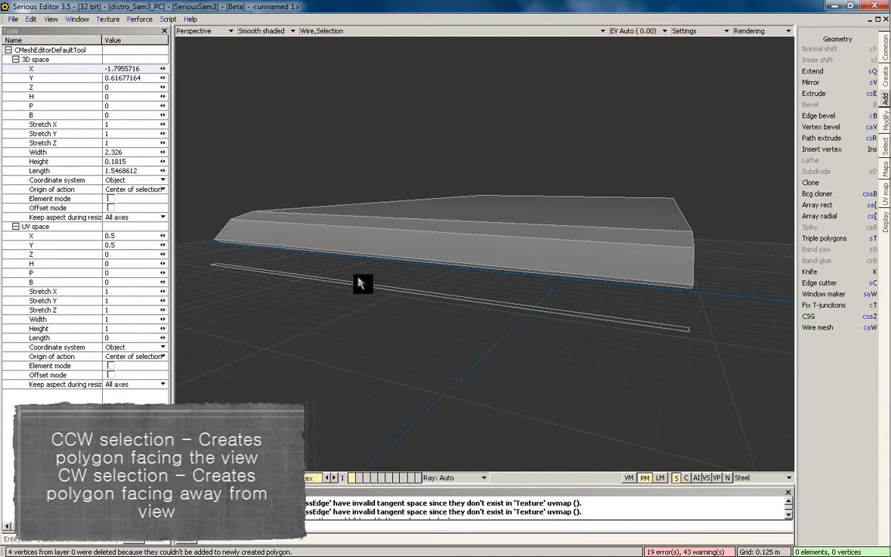
{"action": "mouse_move", "coordinate": [360, 279]}
{"action": "middle_mouse_down"}
{"action": "mouse_move", "coordinate": [362, 267]}
{"action": "mouse_move", "coordinate": [339, 369]}
{"action": "mouse_move", "coordinate": [346, 303]}
{"action": "mouse_move", "coordinate": [359, 304]}
{"action": "middle_mouse_up"}
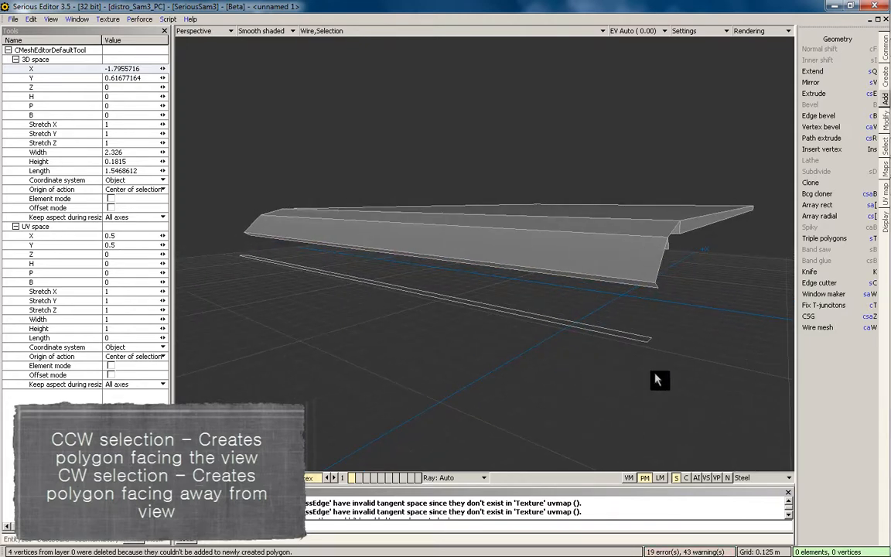
{"action": "left_click", "coordinate": [647, 342]}
{"action": "left_click", "coordinate": [654, 283], "text": "shift"}
{"action": "left_click", "coordinate": [238, 234], "text": "shift"}
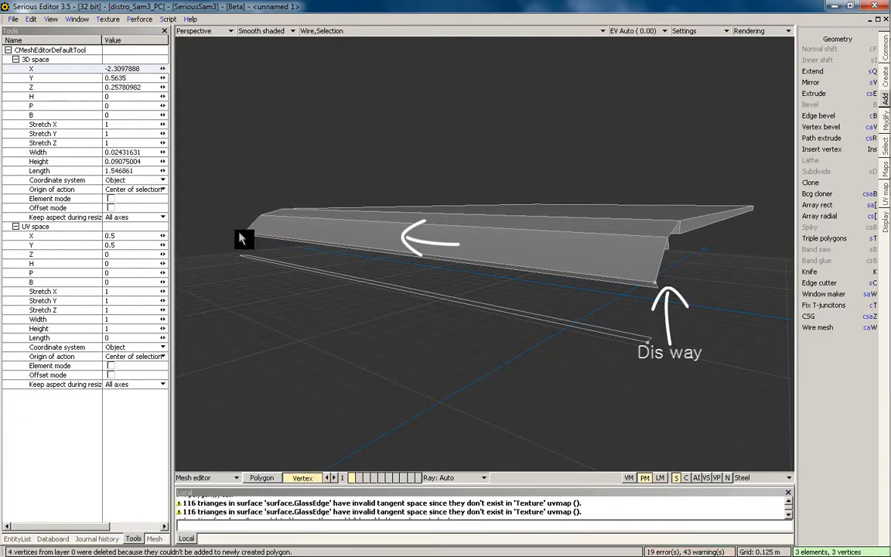
{"action": "left_click", "coordinate": [237, 256], "text": "shift"}
{"action": "key", "text": "p"}
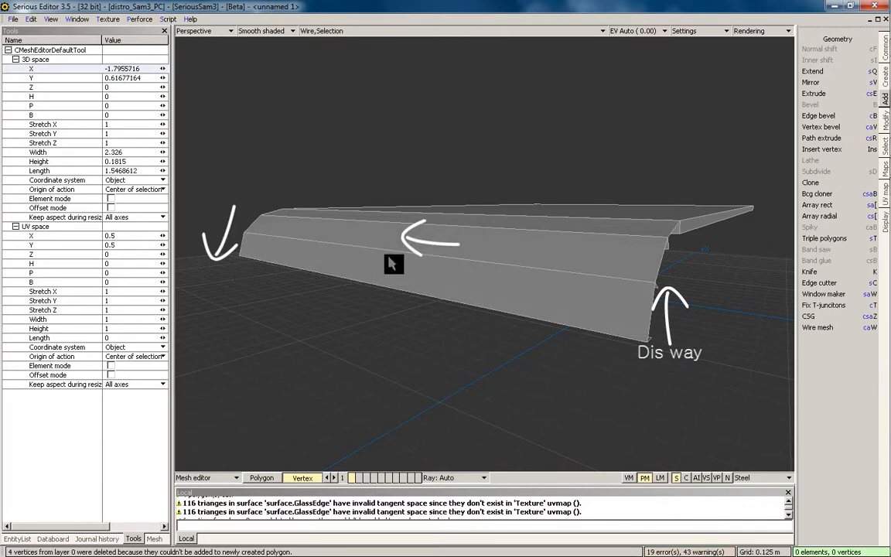
{"action": "key", "text": "ctrl+z"}
Step: Build the same polygon from vertices selected clockwise so it faces away from the view, and undo it
{"action": "left_click", "coordinate": [242, 234]}
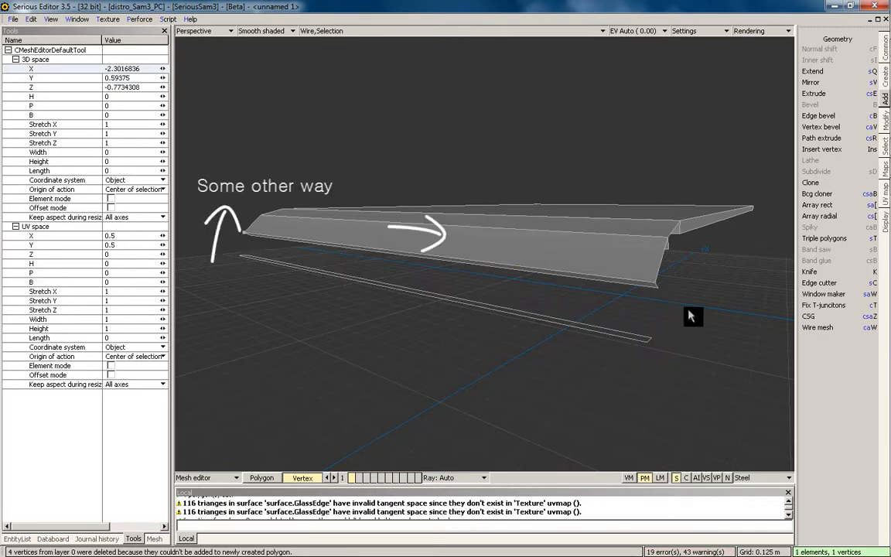
{"action": "left_click", "coordinate": [658, 334], "text": "shift"}
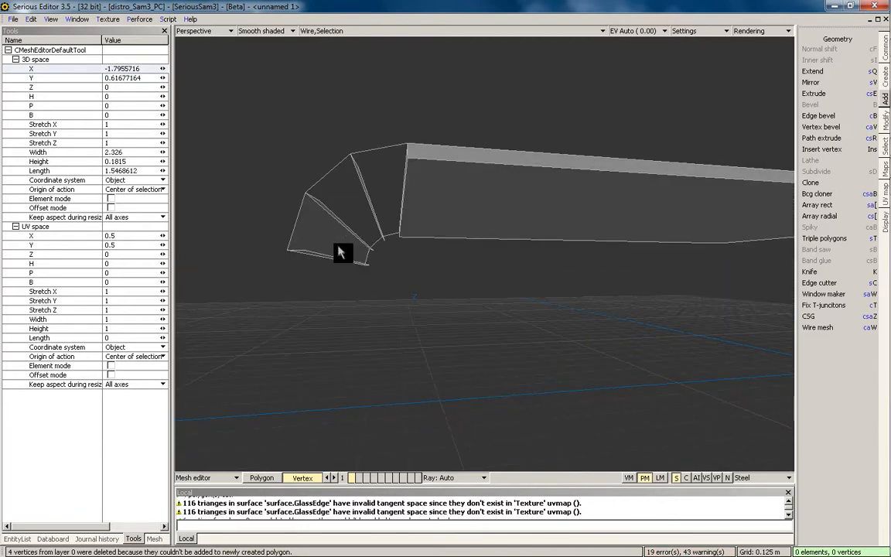
{"action": "key", "text": "ctrl+z"}
{"action": "middle_click_drag", "start_coordinate": [335, 246], "coordinate": [484, 294]}
{"action": "left_click", "coordinate": [404, 253]}
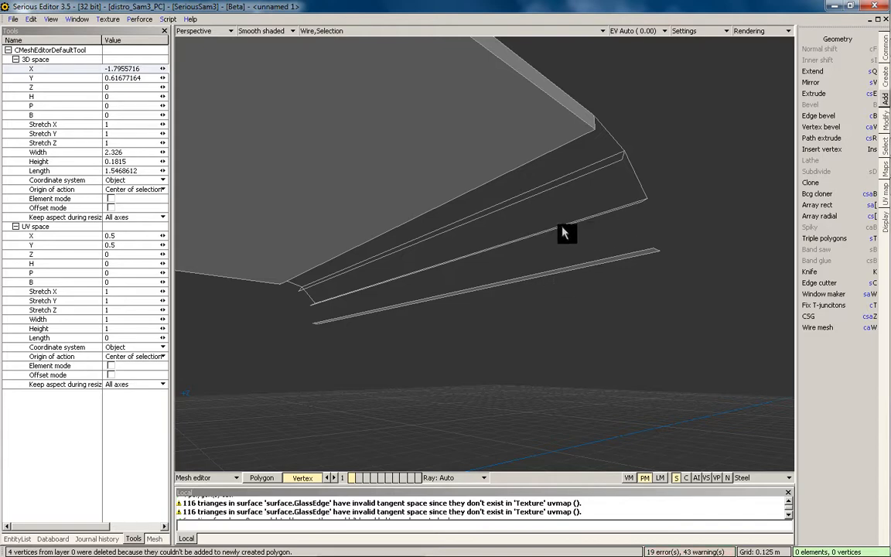
Step: Create a polygon from the four outer corner vertices of the second and third cloned faces in perimeter order, and undo it
{"action": "middle_click_drag", "start_coordinate": [562, 232], "coordinate": [477, 303]}
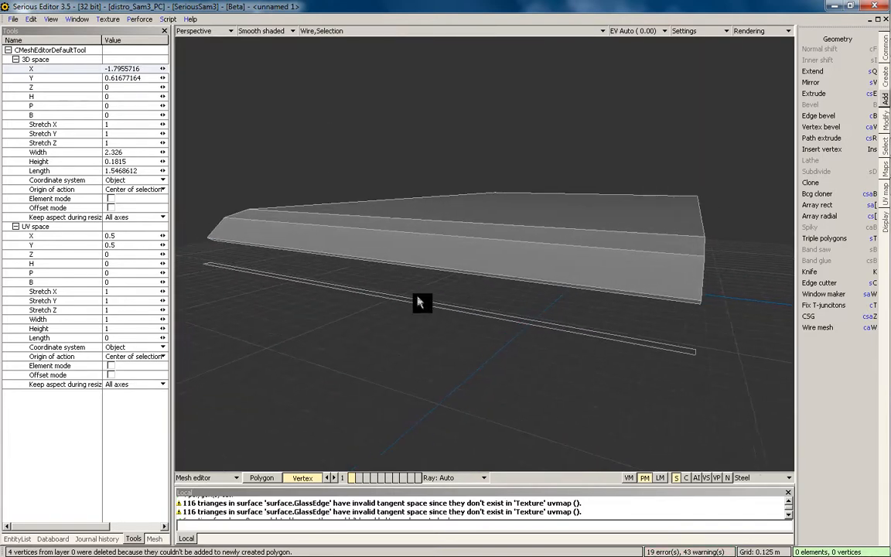
{"action": "left_click", "coordinate": [697, 352]}
{"action": "left_click", "coordinate": [701, 299], "text": "shift"}
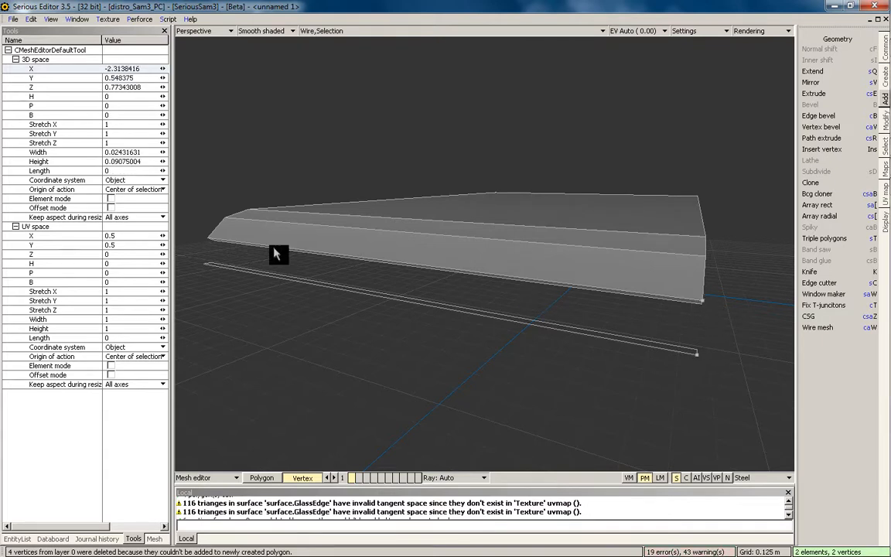
{"action": "left_click", "coordinate": [207, 236], "text": "shift"}
{"action": "left_click", "coordinate": [203, 266], "text": "shift"}
{"action": "key", "text": "p"}
{"action": "key", "text": "ctrl+z"}
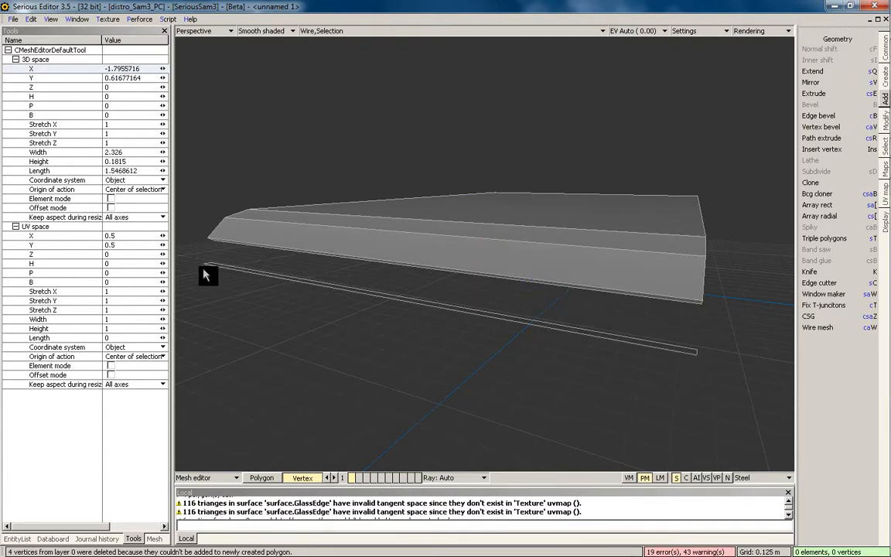
Step: Build a polygon between the second and third cloned faces from corner vertices selected in crossing diagonal order, and undo it
{"action": "left_click", "coordinate": [204, 265]}
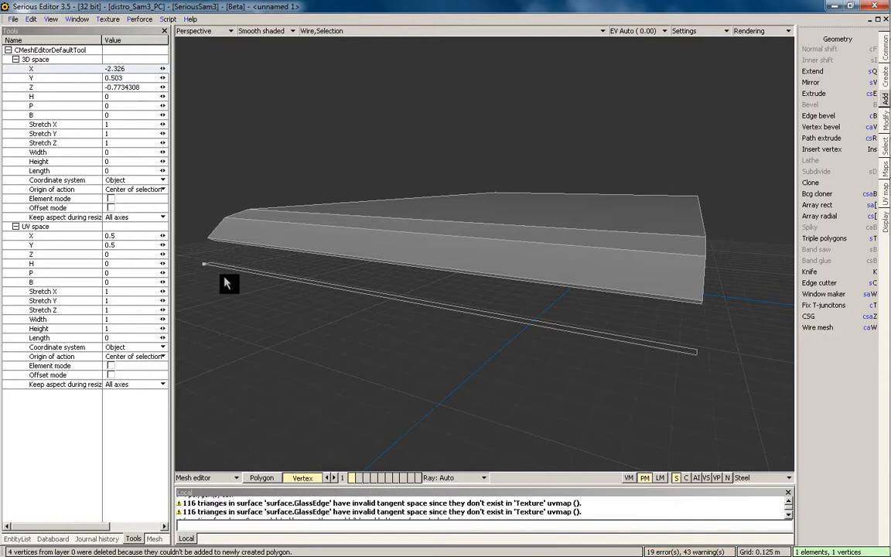
{"action": "left_click", "coordinate": [701, 300], "text": "shift"}
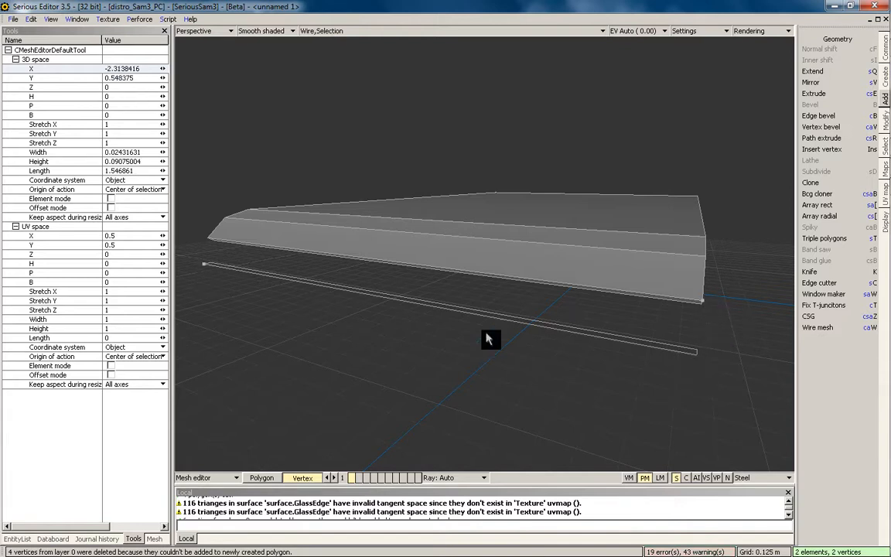
{"action": "left_click", "coordinate": [207, 239], "text": "shift"}
{"action": "key", "text": "p"}
{"action": "middle_click_drag", "start_coordinate": [310, 260], "coordinate": [365, 260]}
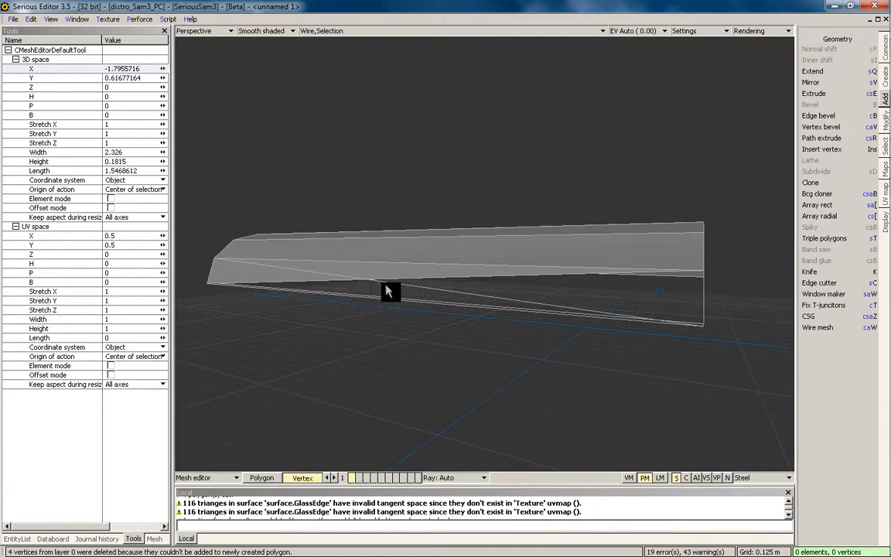
{"action": "key", "text": "ctrl+z"}
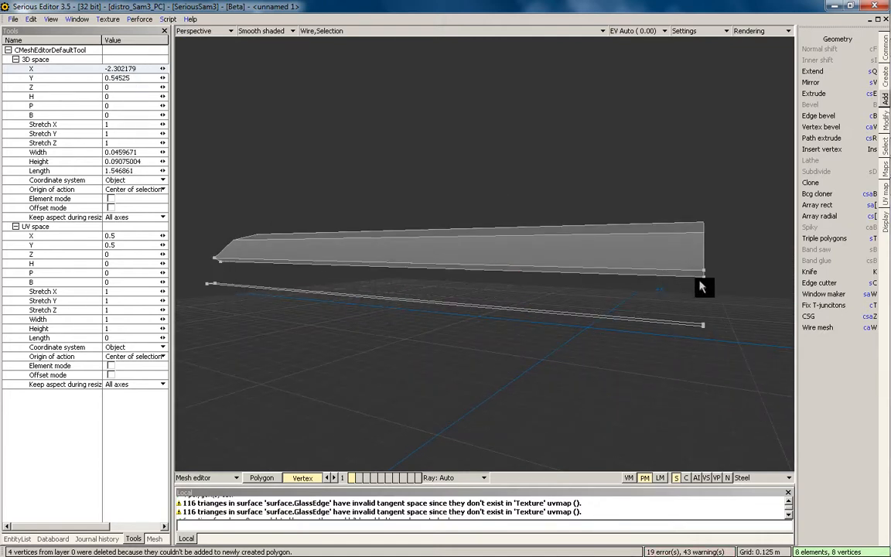
Step: Create a polygon from all eight vertices of the second and third cloned faces, and undo it
{"action": "key", "text": "p"}
{"action": "middle_click_drag", "start_coordinate": [433, 269], "coordinate": [457, 293]}
{"action": "key", "text": "ctrl+z"}
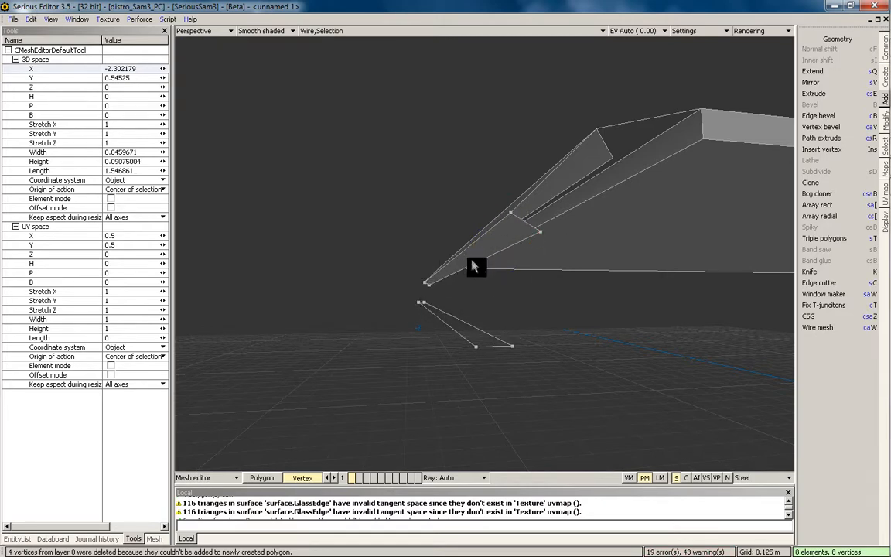
Step: Create the outer polygon between the second and third cloned faces from their four outer edge vertices
{"action": "mouse_move", "coordinate": [471, 263]}
{"action": "middle_mouse_down"}
{"action": "mouse_move", "coordinate": [490, 304]}
{"action": "mouse_move", "coordinate": [478, 269]}
{"action": "middle_mouse_up"}
{"action": "left_click", "coordinate": [619, 394]}
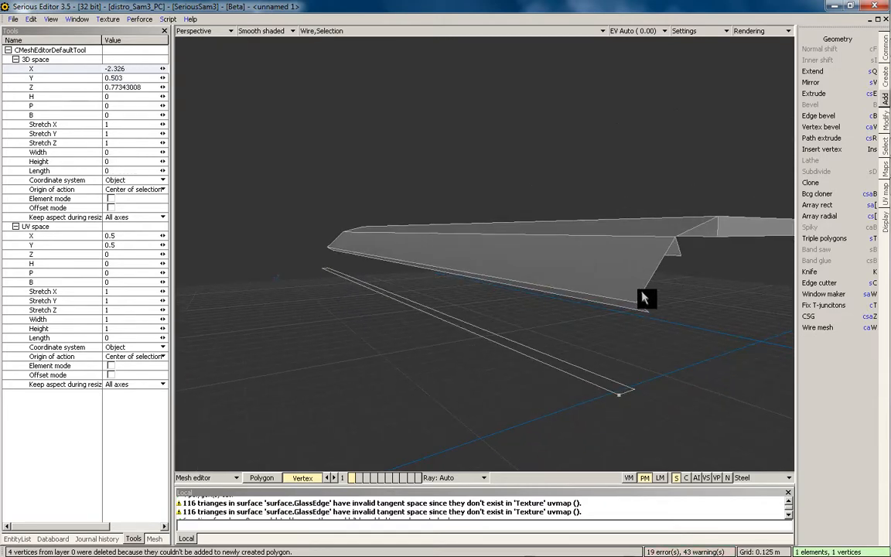
{"action": "left_click", "coordinate": [635, 301], "text": "shift"}
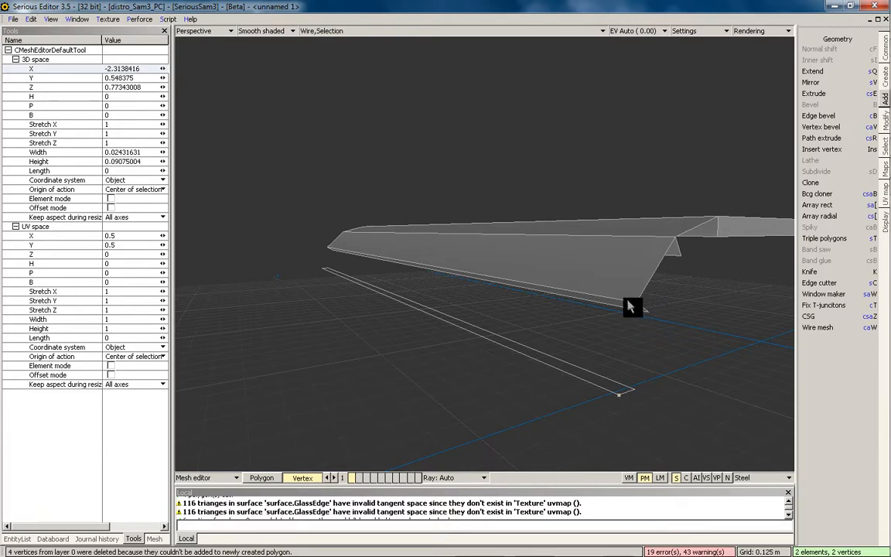
{"action": "left_click", "coordinate": [321, 269], "text": "shift"}
{"action": "key", "text": "p"}
{"action": "middle_click_drag", "start_coordinate": [573, 358], "coordinate": [436, 261]}
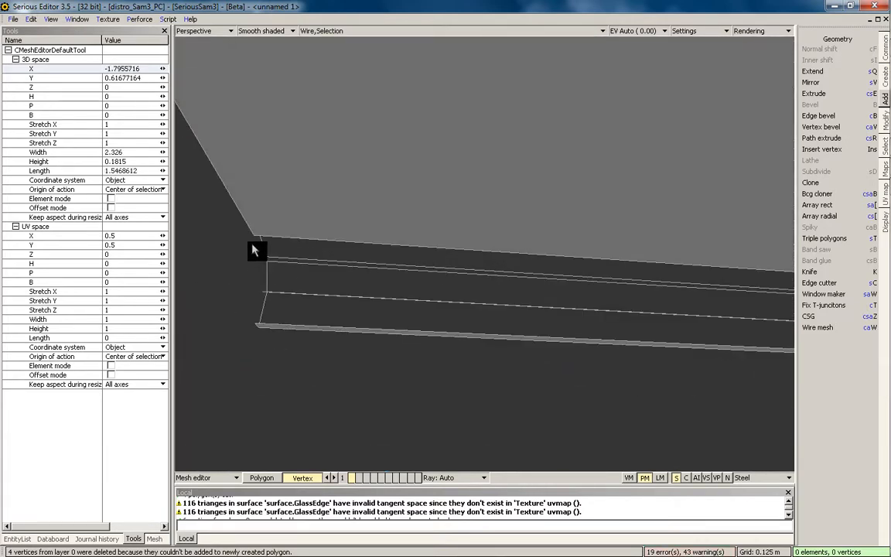
Step: On the underside, create a polygon from the inner edge vertices of the tabletop end and the first cloned face
{"action": "middle_click_drag", "start_coordinate": [254, 250], "coordinate": [469, 252]}
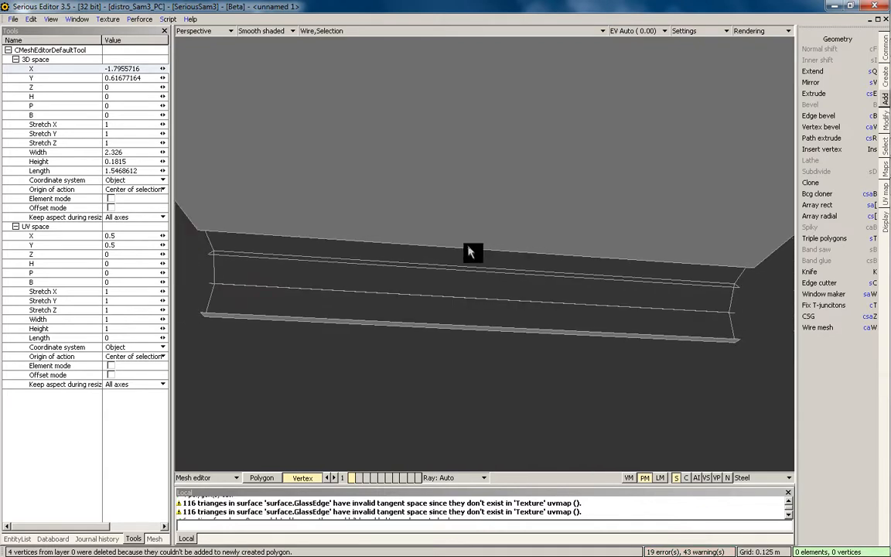
{"action": "left_click", "coordinate": [748, 290]}
{"action": "left_click", "coordinate": [761, 269], "text": "shift"}
{"action": "left_click", "coordinate": [198, 238], "text": "shift"}
{"action": "left_click", "coordinate": [207, 254], "text": "shift"}
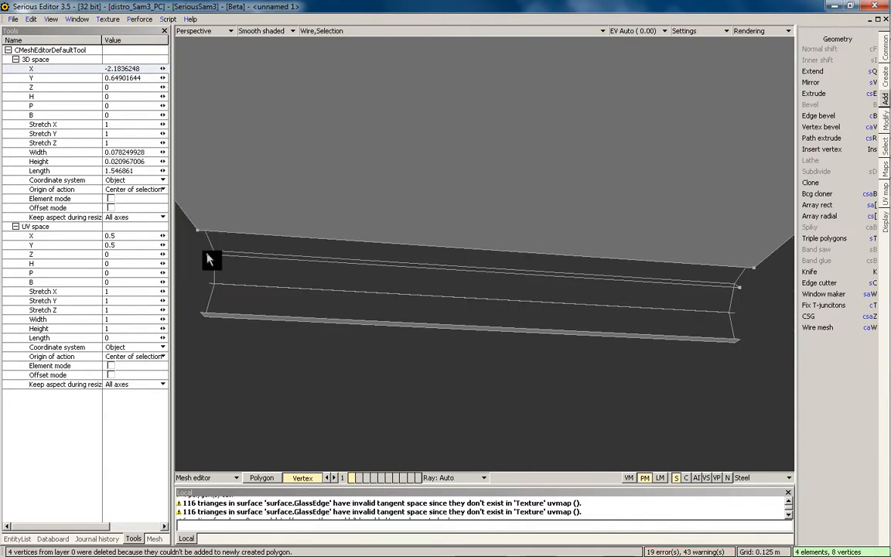
{"action": "key", "text": "p"}
Step: Create the inner polygons between the first and second and between the second and third cloned faces, and check the last one in polygon mode
{"action": "left_click", "coordinate": [738, 288], "text": "shift"}
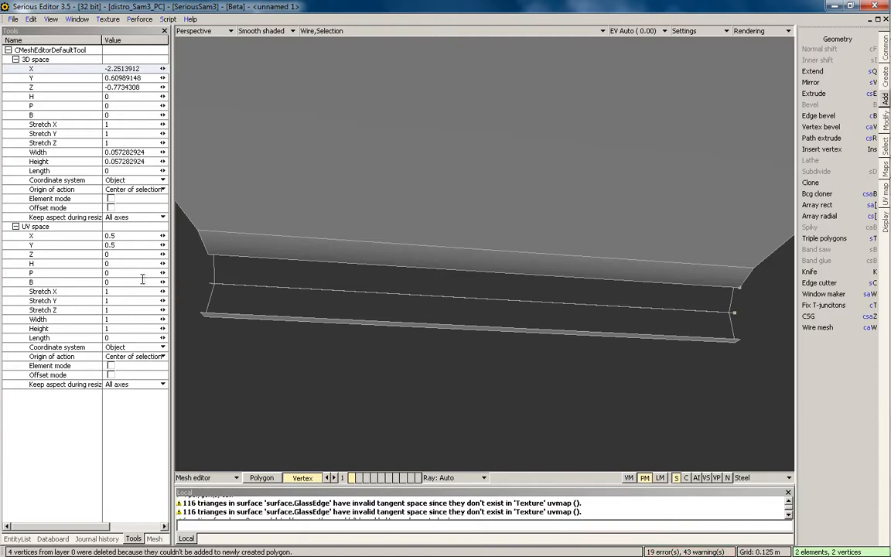
{"action": "left_click", "coordinate": [204, 256], "text": "shift"}
{"action": "key", "text": "p"}
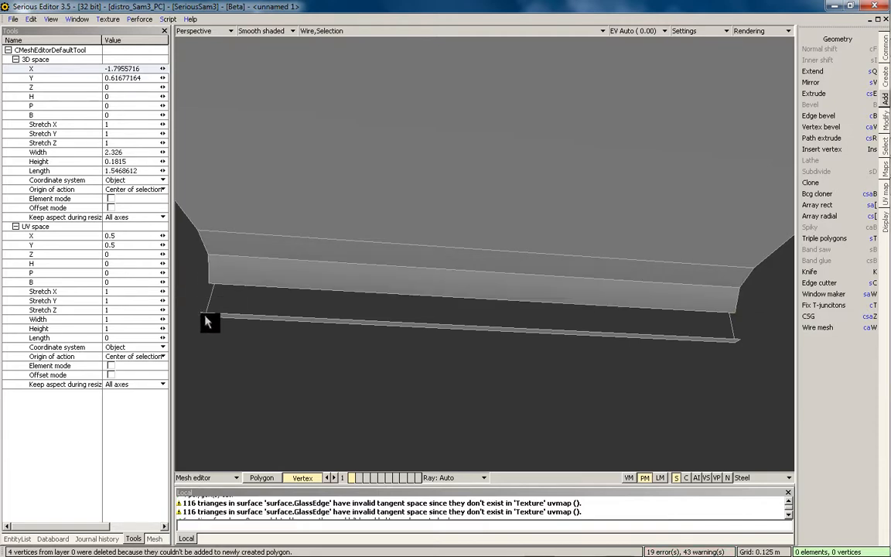
{"action": "left_click", "coordinate": [741, 340], "text": "shift"}
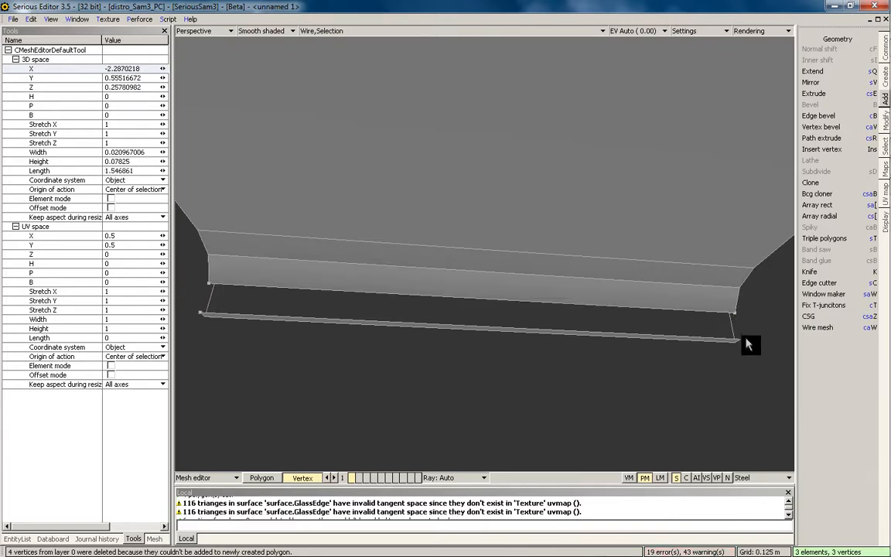
{"action": "key", "text": "p"}
{"action": "middle_click_drag", "start_coordinate": [658, 354], "coordinate": [520, 346]}
{"action": "left_click", "coordinate": [264, 477]}
{"action": "left_click", "coordinate": [407, 315]}
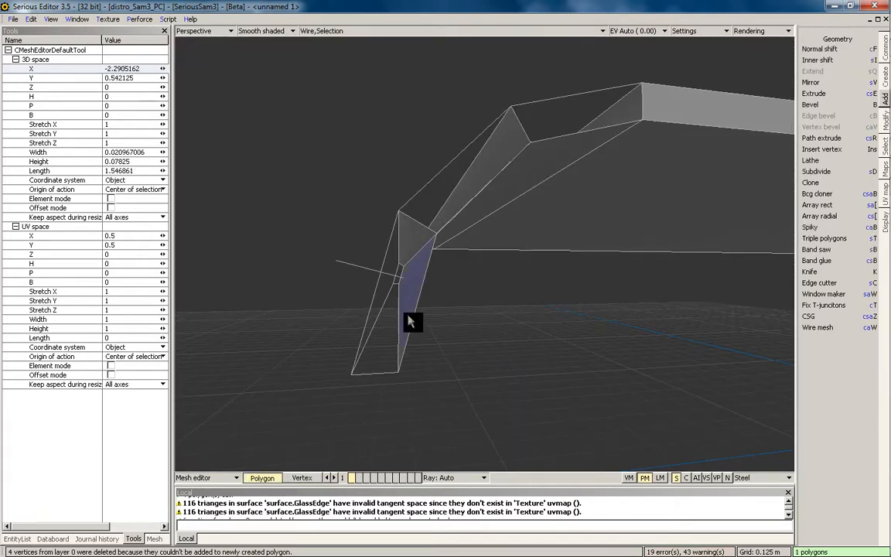
{"action": "middle_click_drag", "start_coordinate": [410, 321], "coordinate": [467, 277]}
Step: In vertex mode, close the side gap between the second and third cloned faces with a polygon from its four corner vertices
{"action": "left_click", "coordinate": [302, 477]}
{"action": "middle_click_drag", "start_coordinate": [418, 252], "coordinate": [370, 276]}
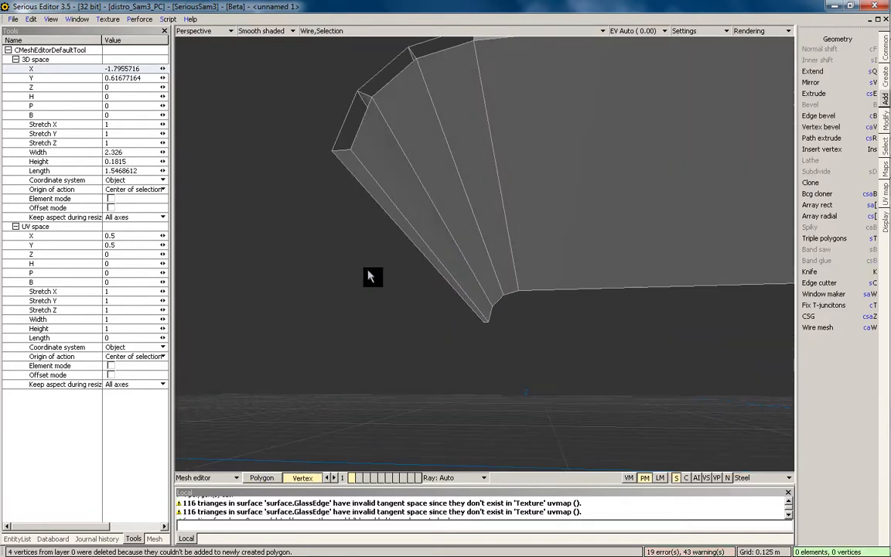
{"action": "middle_click_drag", "start_coordinate": [393, 204], "coordinate": [349, 245]}
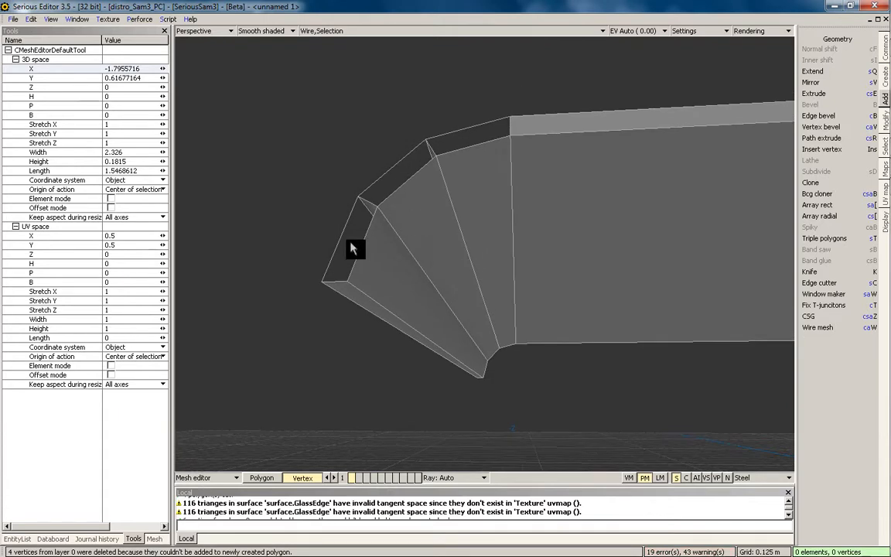
{"action": "left_click", "coordinate": [331, 290]}
{"action": "left_click", "coordinate": [347, 281]}
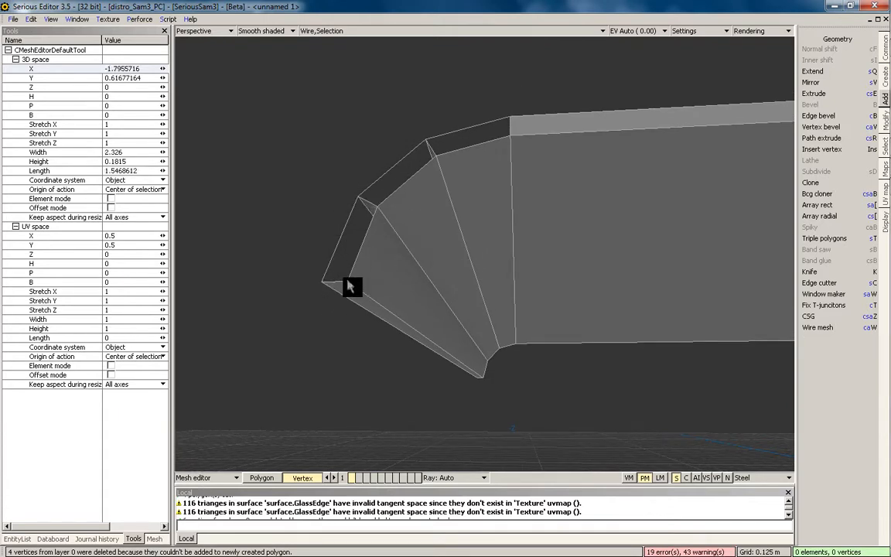
{"action": "left_click", "coordinate": [376, 207], "text": "shift"}
{"action": "left_click", "coordinate": [344, 201], "text": "shift"}
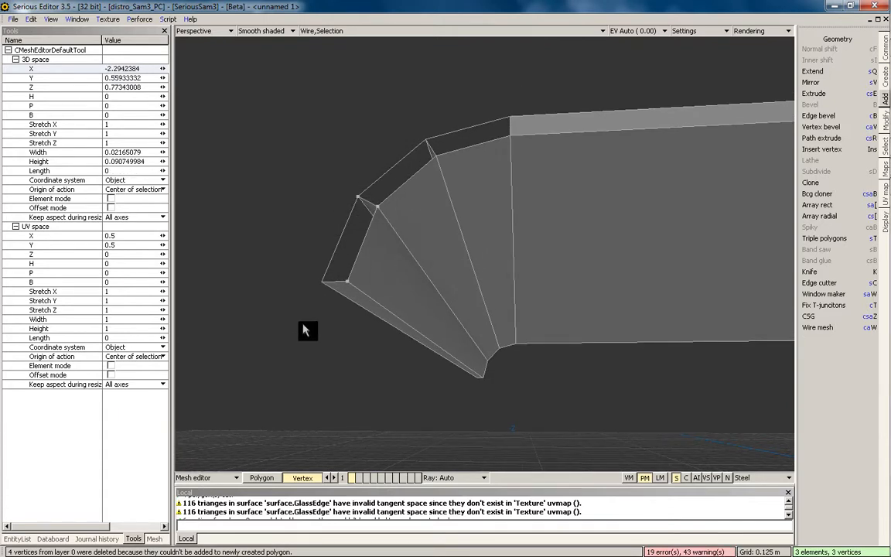
{"action": "left_click", "coordinate": [321, 283], "text": "shift"}
{"action": "key", "text": "p"}
Step: Close the two remaining gaps up to the tabletop on the same side of the curve with polygons
{"action": "left_click", "coordinate": [378, 207]}
{"action": "left_click", "coordinate": [438, 156], "text": "shift"}
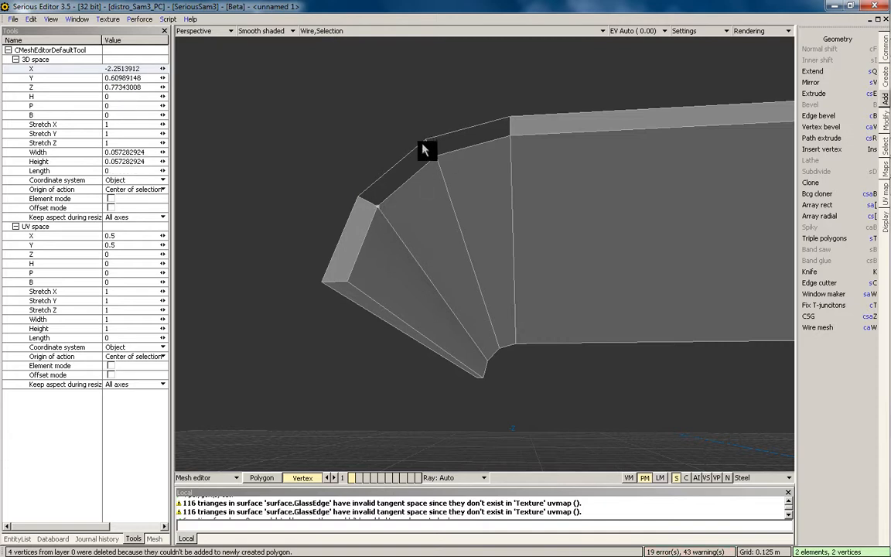
{"action": "key", "text": "p"}
{"action": "left_click", "coordinate": [435, 158]}
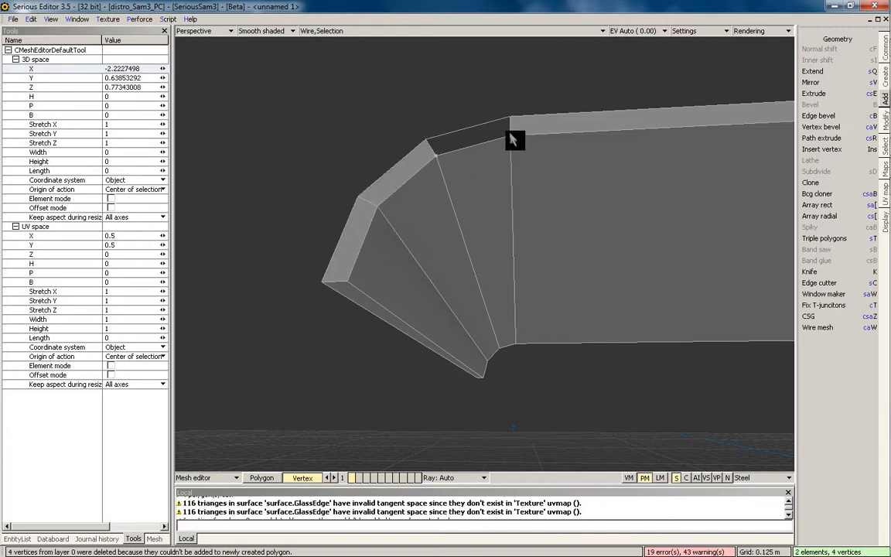
{"action": "left_click", "coordinate": [509, 136], "text": "shift"}
{"action": "key", "text": "p"}
Step: On the opposite side of the curve, close the two gaps nearest the tabletop with polygons from their corner vertices
{"action": "middle_click_drag", "start_coordinate": [585, 279], "coordinate": [410, 218]}
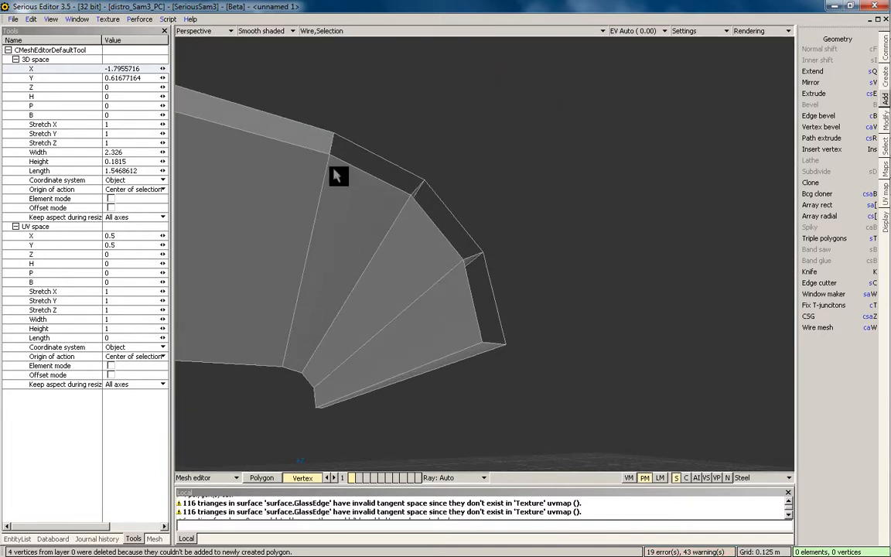
{"action": "middle_click_drag", "start_coordinate": [350, 181], "coordinate": [408, 198]}
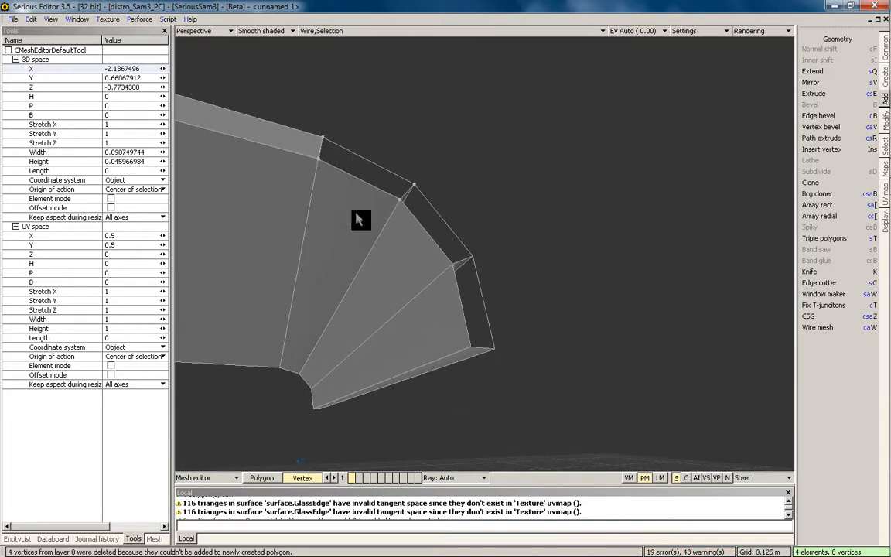
{"action": "left_click", "coordinate": [452, 263]}
{"action": "left_click", "coordinate": [470, 255], "text": "shift"}
{"action": "left_click", "coordinate": [412, 185], "text": "shift"}
{"action": "left_click", "coordinate": [401, 199], "text": "shift"}
{"action": "key", "text": "p"}
Step: Close the last gap on the opposite side, between the second and third cloned faces, with a polygon
{"action": "left_click", "coordinate": [471, 347]}
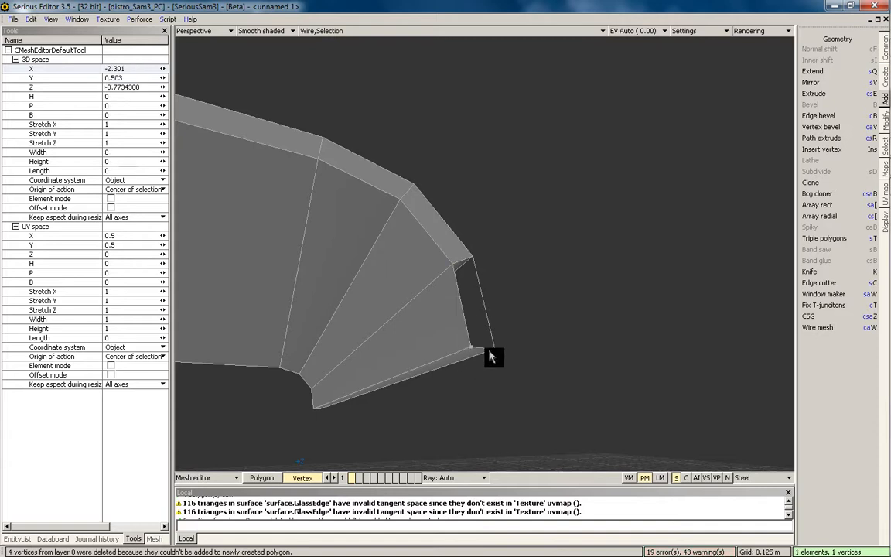
{"action": "left_click", "coordinate": [492, 349], "text": "shift"}
{"action": "left_click", "coordinate": [467, 256], "text": "shift"}
{"action": "left_click", "coordinate": [454, 265], "text": "shift"}
{"action": "key", "text": "p"}
Step: In polygon mode, delete the internal cross-section faces enclosed inside the curved end
{"action": "left_click", "coordinate": [263, 477]}
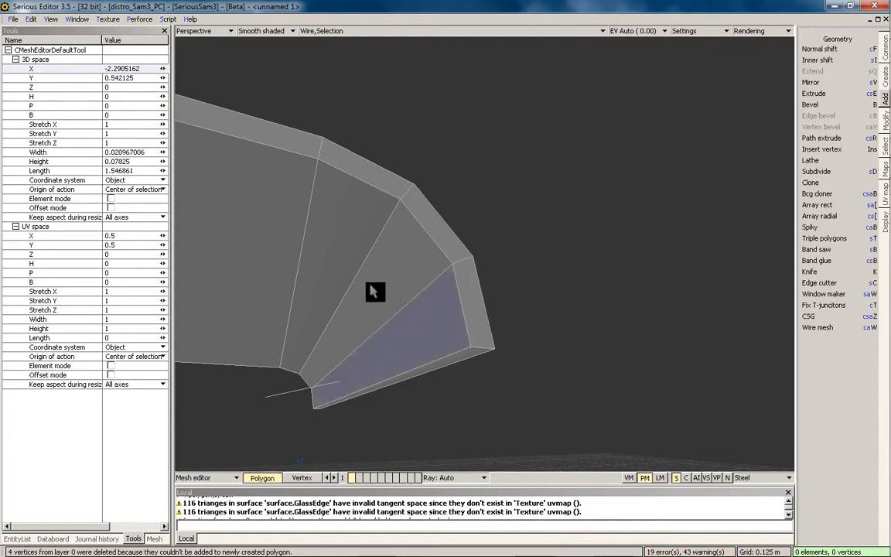
{"action": "scroll", "coordinate": [427, 292], "scroll_direction": "up", "scroll_amount": 10}
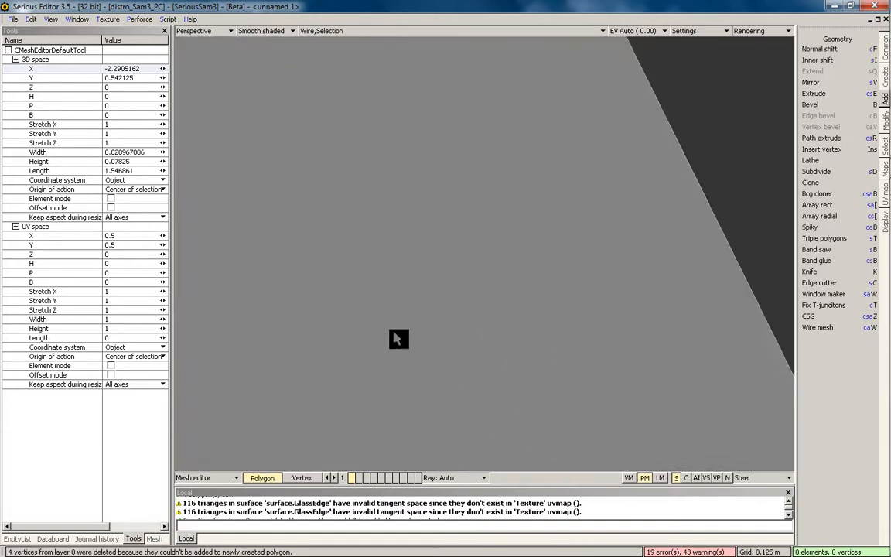
{"action": "middle_click_drag", "start_coordinate": [394, 334], "coordinate": [356, 343]}
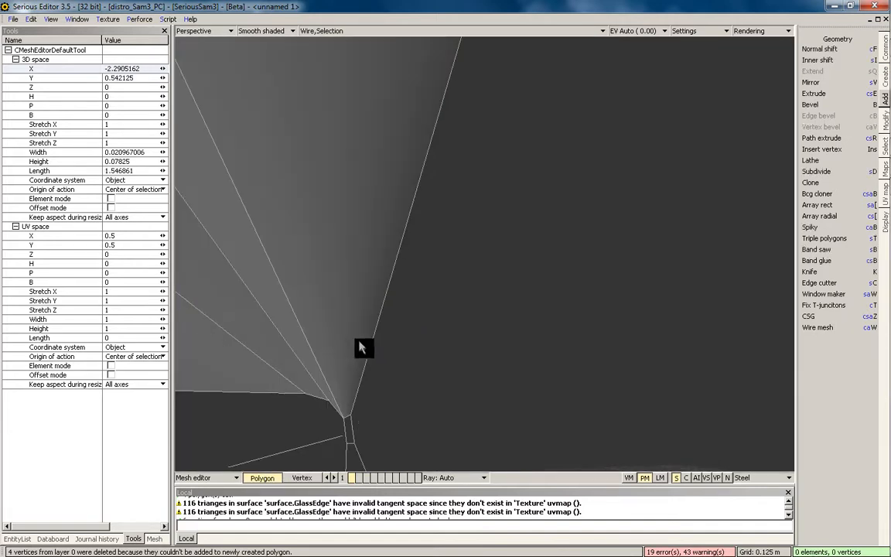
{"action": "left_click", "coordinate": [330, 350]}
{"action": "key", "text": "Delete"}
{"action": "middle_click_drag", "start_coordinate": [355, 266], "coordinate": [338, 349]}
{"action": "key", "text": "Delete"}
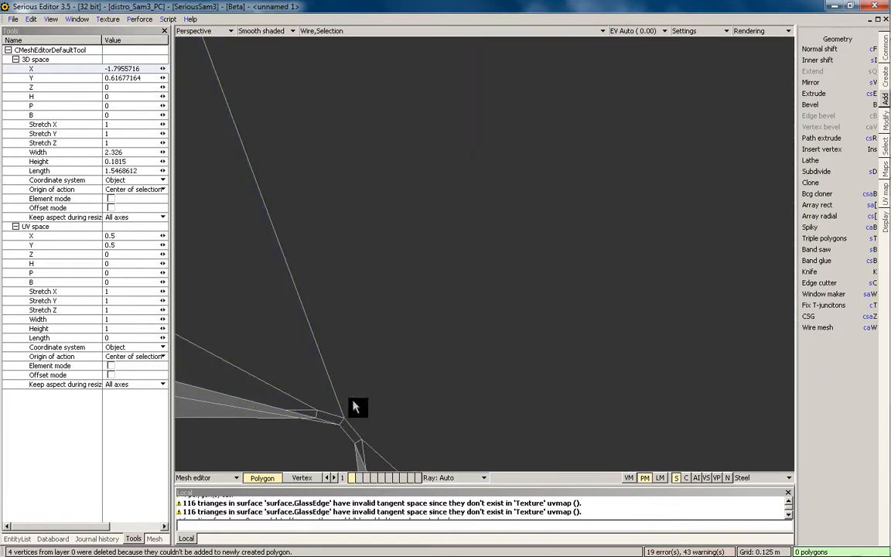
Step: Bevel the downward-facing end polygon of the curve with an offset that extends it to just above the floor, at Y 0.001
{"action": "middle_click_drag", "start_coordinate": [392, 401], "coordinate": [410, 277]}
{"action": "scroll", "coordinate": [385, 321], "scroll_direction": "down", "scroll_amount": 3}
{"action": "left_click", "coordinate": [460, 329]}
{"action": "middle_click_drag", "start_coordinate": [510, 319], "coordinate": [441, 264]}
{"action": "key", "text": "b"}
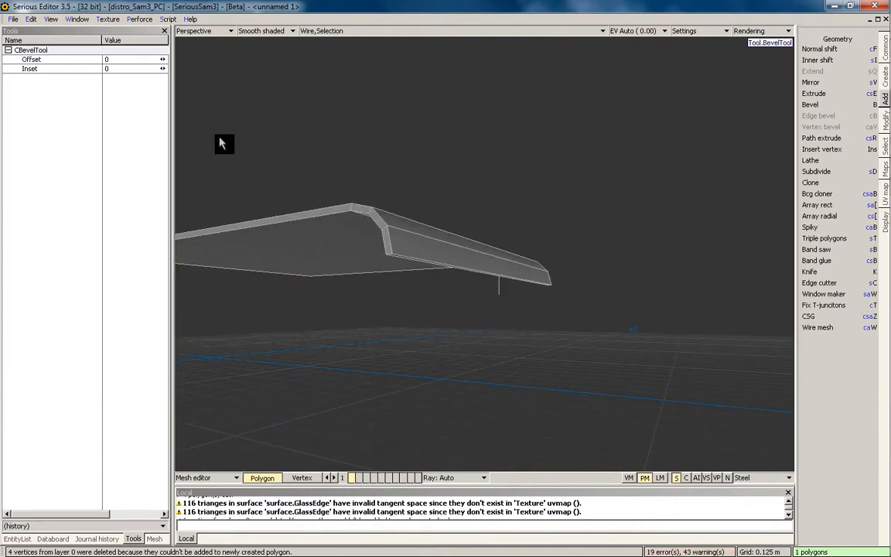
{"action": "left_click_drag", "start_coordinate": [163, 60], "coordinate": [485, 135]}
{"action": "middle_click_drag", "start_coordinate": [485, 136], "coordinate": [443, 202]}
{"action": "key", "text": "Escape"}
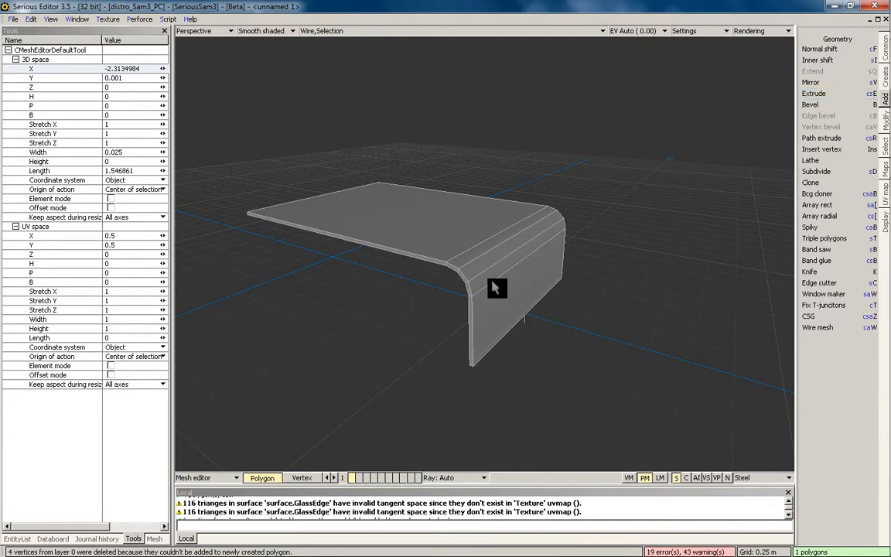
Step: Select the whole table mesh, reduce its length to about 1.24, and clear the selection
{"action": "left_click", "coordinate": [412, 312]}
{"action": "middle_click_drag", "start_coordinate": [443, 283], "coordinate": [452, 323]}
{"action": "middle_click_drag", "start_coordinate": [471, 260], "coordinate": [526, 259]}
{"action": "key", "text": "ctrl+a"}
{"action": "left_click_drag", "start_coordinate": [526, 259], "coordinate": [513, 259]}
{"action": "key", "text": "ctrl+d"}
{"action": "middle_click_drag", "start_coordinate": [500, 298], "coordinate": [525, 268]}
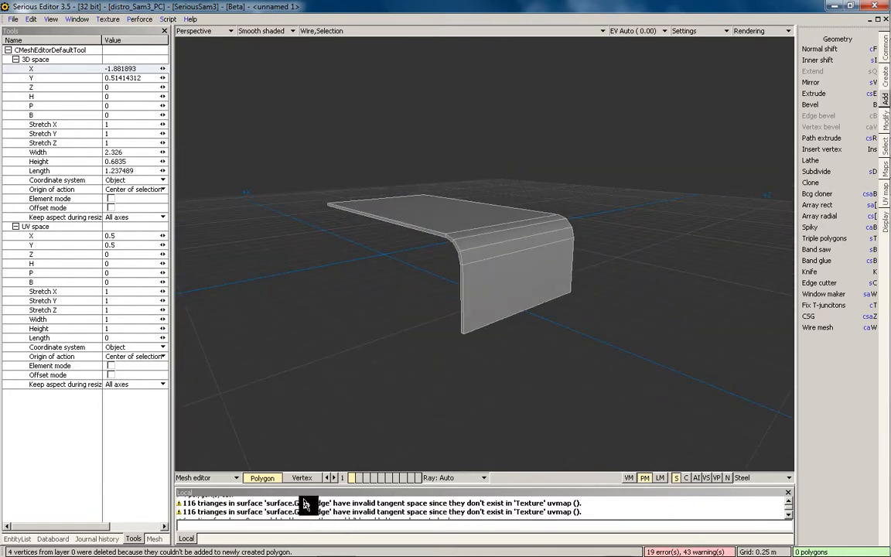
Step: Create a 1 × 1 × 1 box primitive centred at the origin beneath the tabletop
{"action": "scroll", "coordinate": [406, 207], "scroll_direction": "up", "scroll_amount": 1}
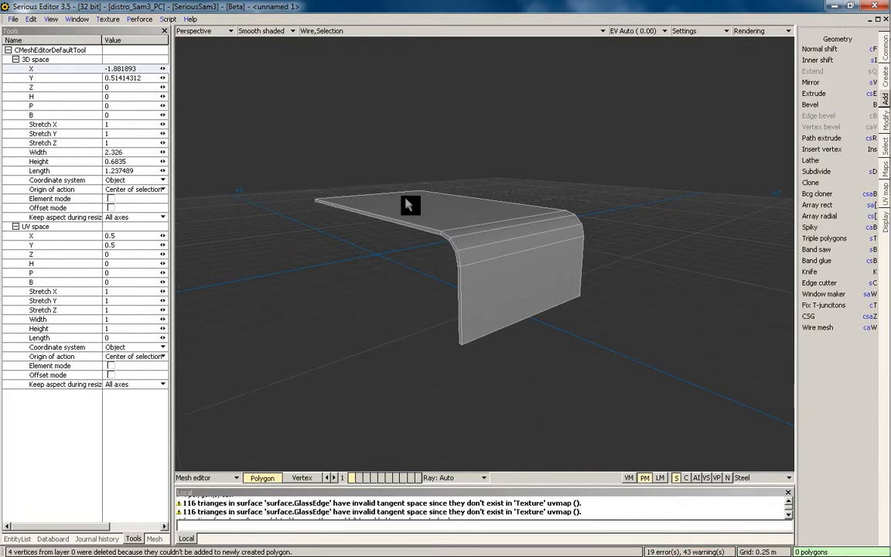
{"action": "right_click", "coordinate": [395, 255]}
{"action": "left_click", "coordinate": [398, 265]}
{"action": "left_click", "coordinate": [15, 87]}
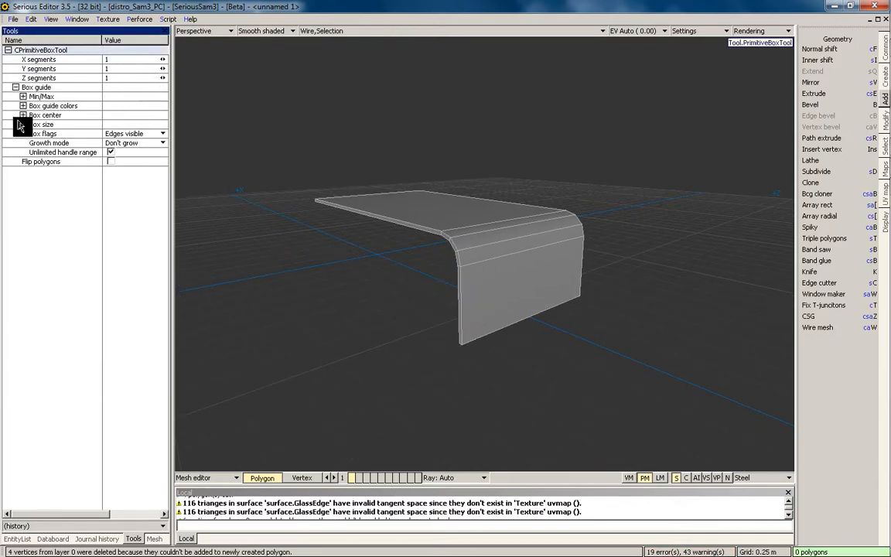
{"action": "left_click", "coordinate": [23, 123]}
{"action": "key", "text": "space"}
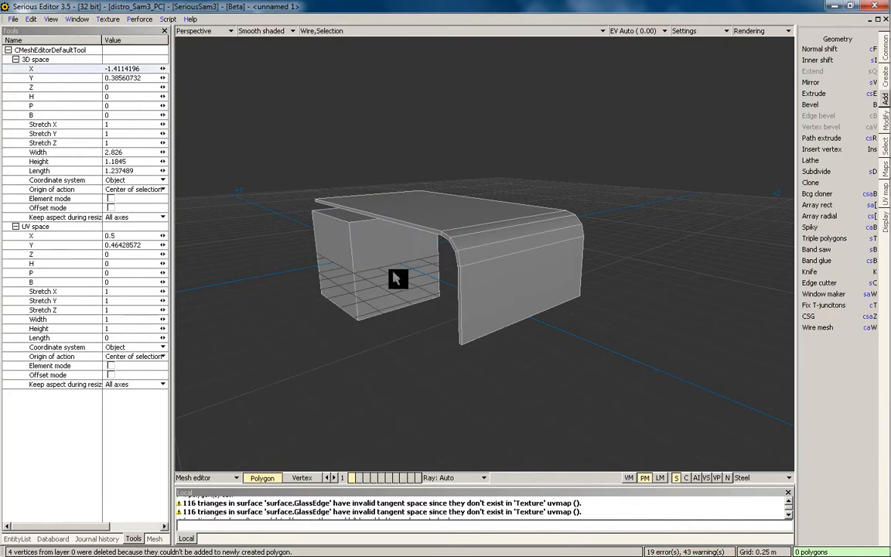
Step: Shrink the box to 0.08 on every side and move it near the leg's lower corner at X -2.2, Z 0.575
{"action": "double_click", "coordinate": [393, 275]}
{"action": "key", "text": "Tab"}
{"action": "scroll", "coordinate": [390, 129], "scroll_direction": "up", "scroll_amount": 2}
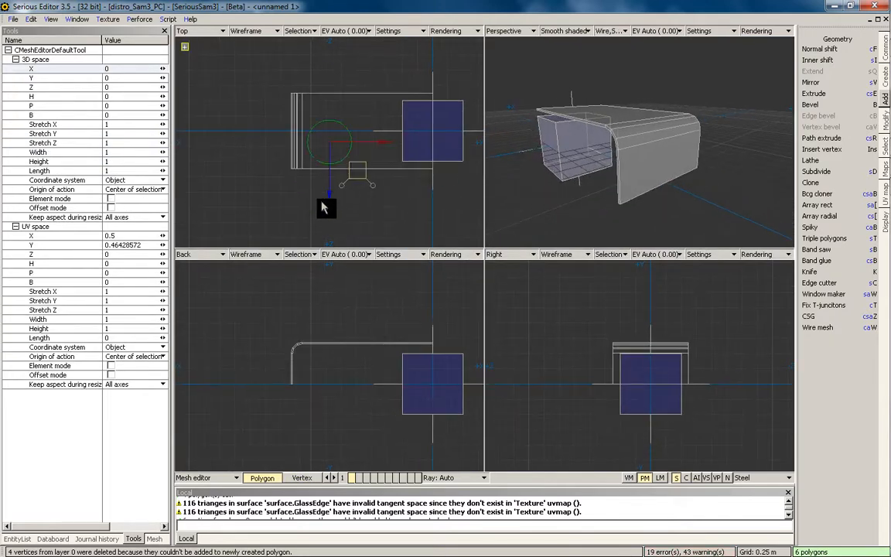
{"action": "left_click_drag", "start_coordinate": [445, 171], "coordinate": [313, 205]}
{"action": "scroll", "coordinate": [428, 430], "scroll_direction": "up", "scroll_amount": 2}
{"action": "left_click_drag", "start_coordinate": [427, 431], "coordinate": [370, 428]}
Step: Move the small box onto the leg's bottom corner at X -2.3125, Y 0.0375
{"action": "middle_click_drag", "start_coordinate": [396, 417], "coordinate": [400, 380]}
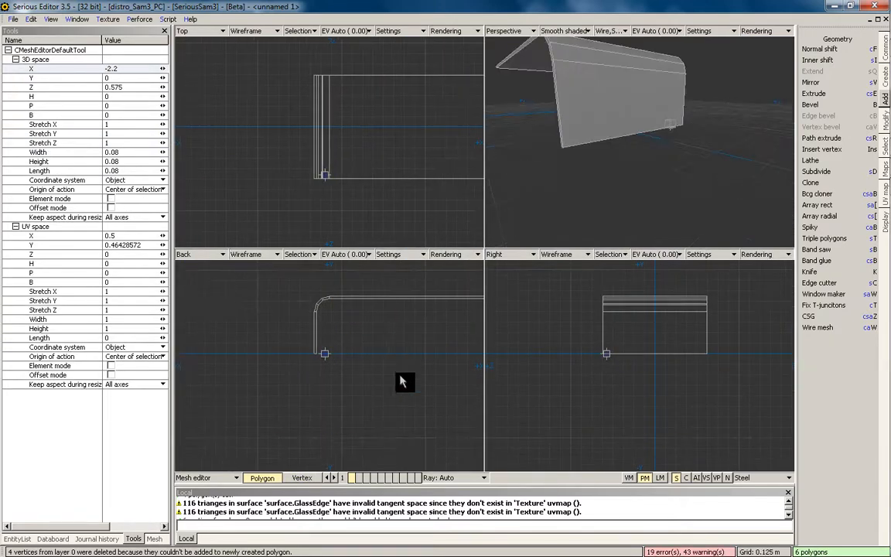
{"action": "scroll", "coordinate": [384, 391], "scroll_direction": "up", "scroll_amount": 3}
{"action": "scroll", "coordinate": [379, 324], "scroll_direction": "up", "scroll_amount": 1}
{"action": "left_click_drag", "start_coordinate": [395, 328], "coordinate": [361, 316]}
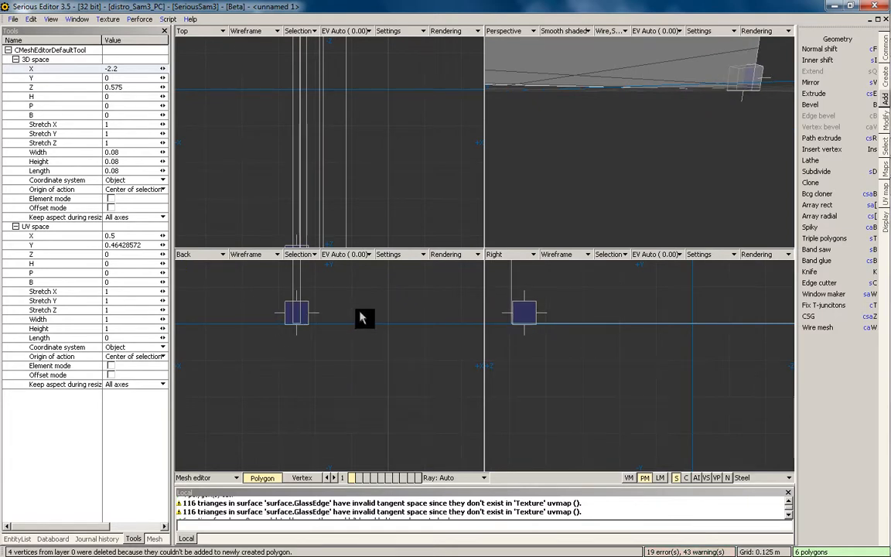
Step: Select the whole connected glass mesh, raise it slightly to Y 0.525, and clear the selection
{"action": "scroll", "coordinate": [734, 108], "scroll_direction": "up", "scroll_amount": 2}
{"action": "middle_click_drag", "start_coordinate": [734, 107], "coordinate": [644, 117]}
{"action": "left_click", "coordinate": [643, 118]}
{"action": "middle_click_drag", "start_coordinate": [351, 294], "coordinate": [357, 317]}
{"action": "key", "text": "bracketright"}
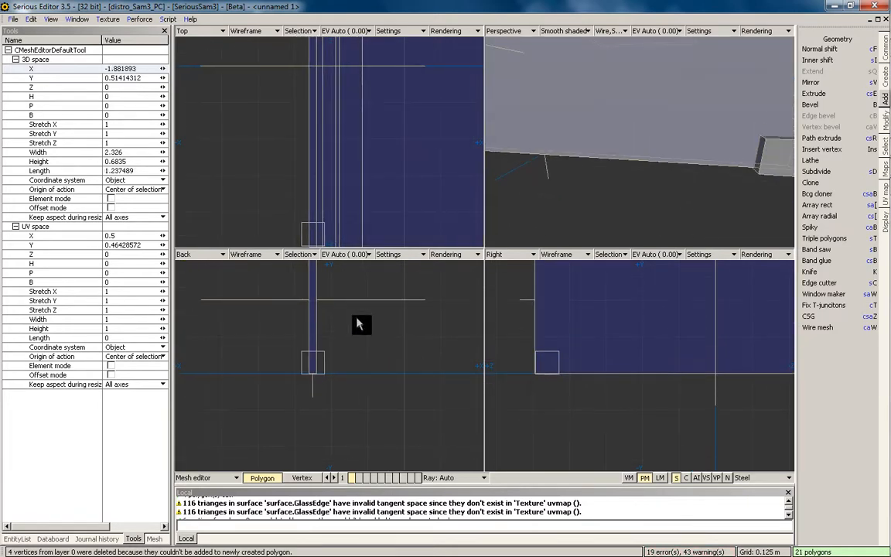
{"action": "left_click_drag", "start_coordinate": [332, 325], "coordinate": [333, 321]}
{"action": "middle_click_drag", "start_coordinate": [582, 179], "coordinate": [644, 155]}
{"action": "scroll", "coordinate": [634, 156], "scroll_direction": "down", "scroll_amount": 2}
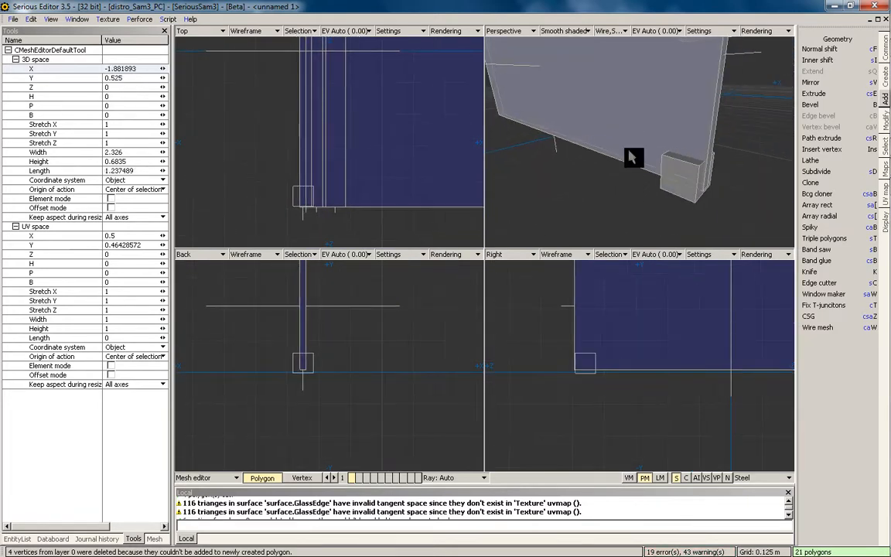
{"action": "key", "text": "slash"}
Step: Stretch the corner box to about 0.18 long at Z 0.5375 and narrow its width to about 0.04
{"action": "left_click", "coordinate": [680, 169]}
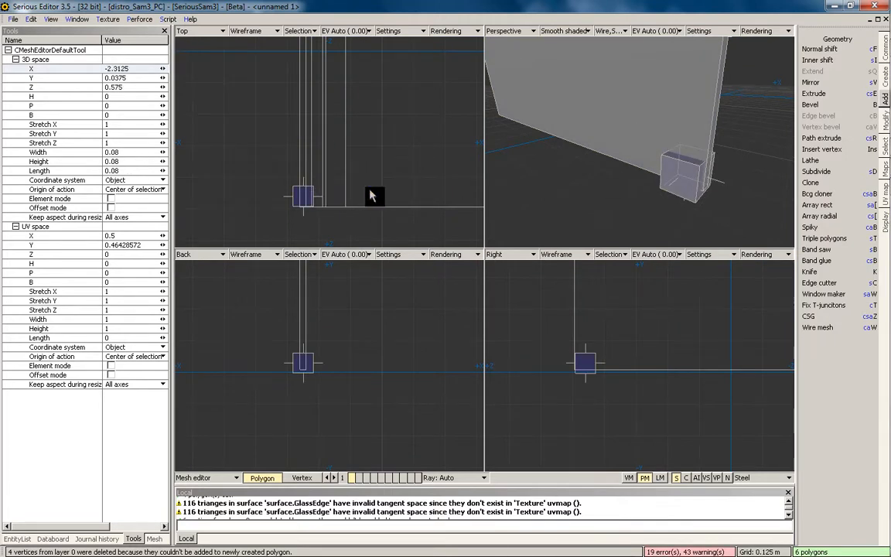
{"action": "left_click_drag", "start_coordinate": [410, 202], "coordinate": [329, 185]}
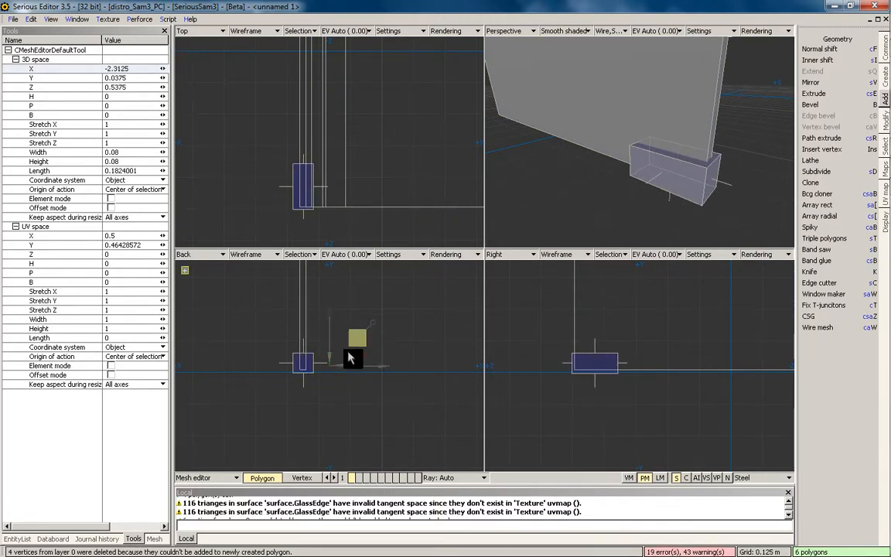
{"action": "left_click_drag", "start_coordinate": [348, 356], "coordinate": [323, 362]}
{"action": "scroll", "coordinate": [622, 85], "scroll_direction": "up", "scroll_amount": 2}
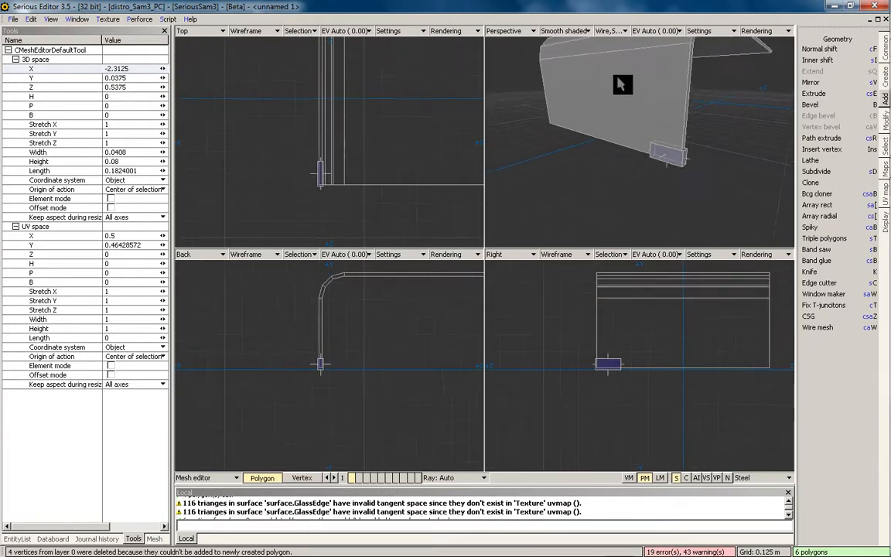
Step: Assign the existing Steel surface map to the corner box's polygons
{"action": "scroll", "coordinate": [622, 85], "scroll_direction": "down", "scroll_amount": 3}
{"action": "key", "text": "2"}
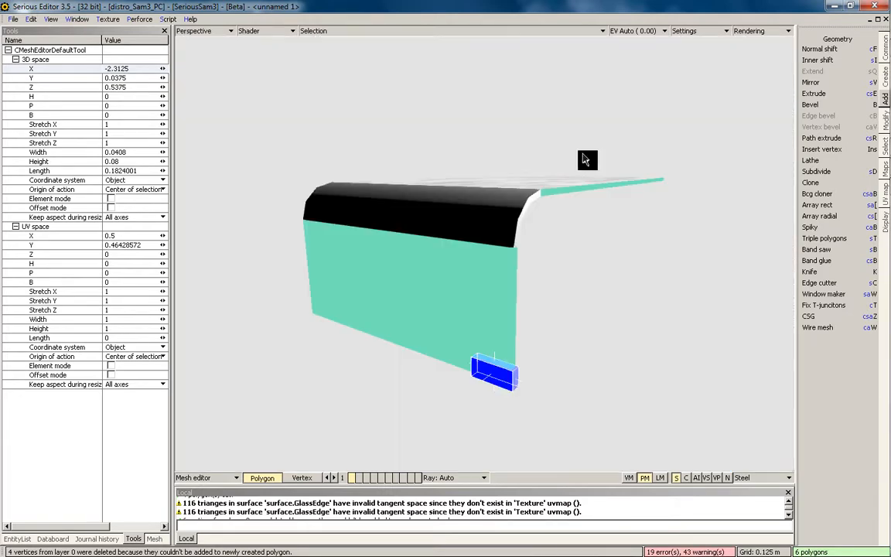
{"action": "left_click", "coordinate": [155, 539]}
{"action": "left_click", "coordinate": [137, 540]}
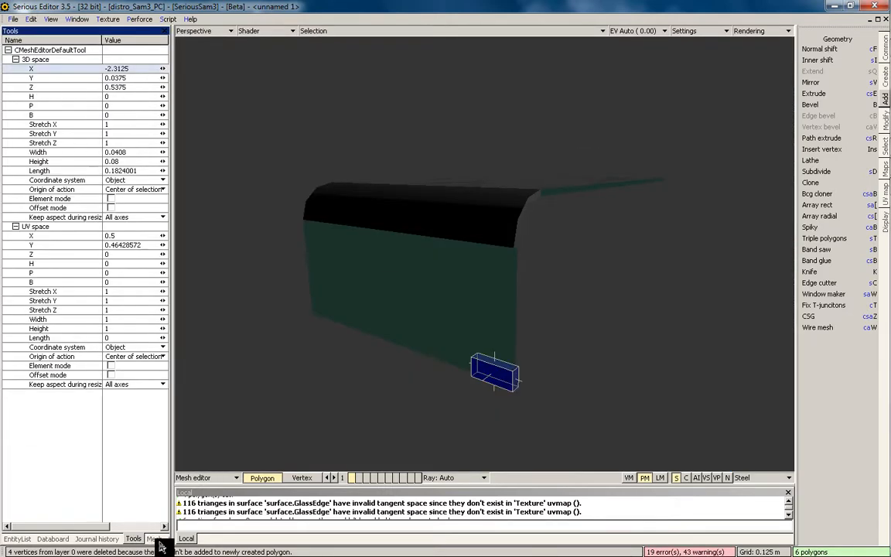
{"action": "left_click", "coordinate": [167, 539]}
{"action": "key", "text": "q"}
{"action": "left_click", "coordinate": [506, 261]}
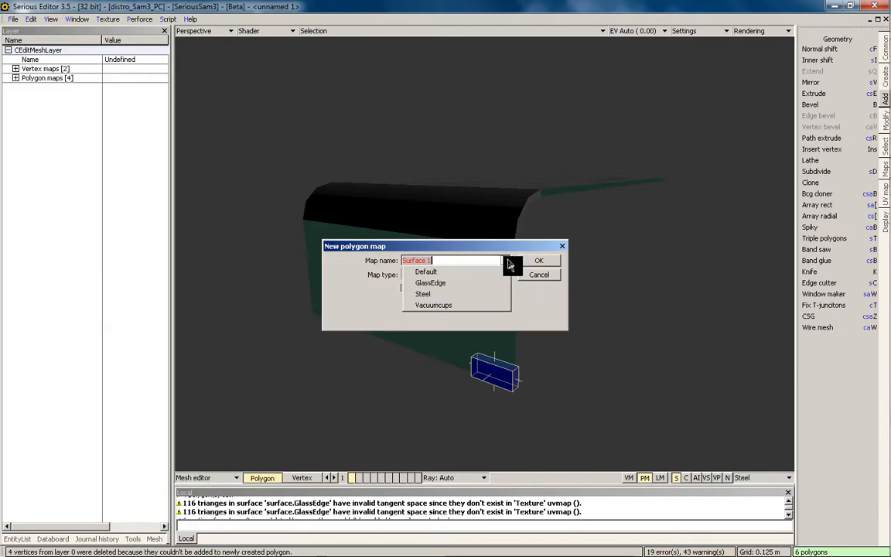
{"action": "left_click", "coordinate": [456, 294]}
{"action": "left_click", "coordinate": [550, 264]}
Step: Mirror the steel foot across the table's lengthwise centre plane to the opposite corner of the leg
{"action": "left_click_drag", "start_coordinate": [550, 265], "coordinate": [475, 313], "text": "alt"}
{"action": "key", "text": "1"}
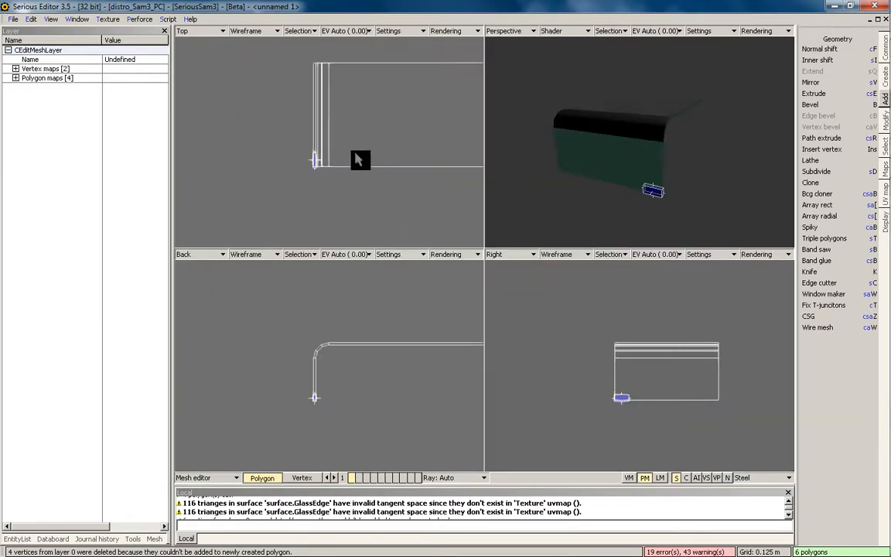
{"action": "middle_click_drag", "start_coordinate": [356, 159], "coordinate": [357, 171]}
{"action": "key", "text": "1"}
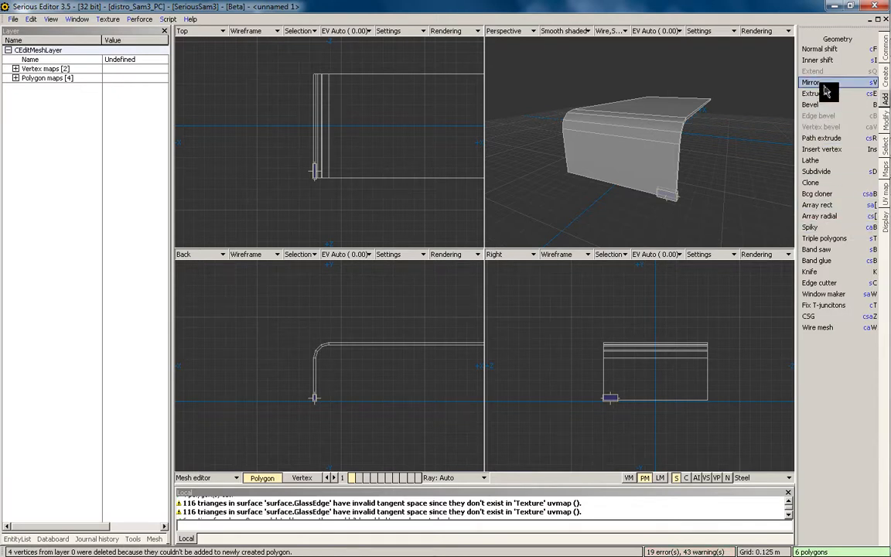
{"action": "left_click", "coordinate": [886, 121]}
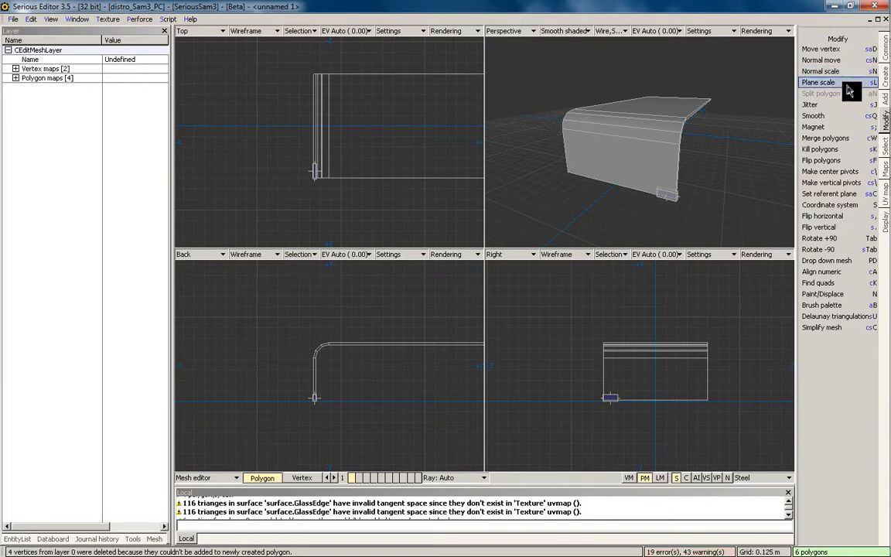
{"action": "left_click", "coordinate": [886, 99]}
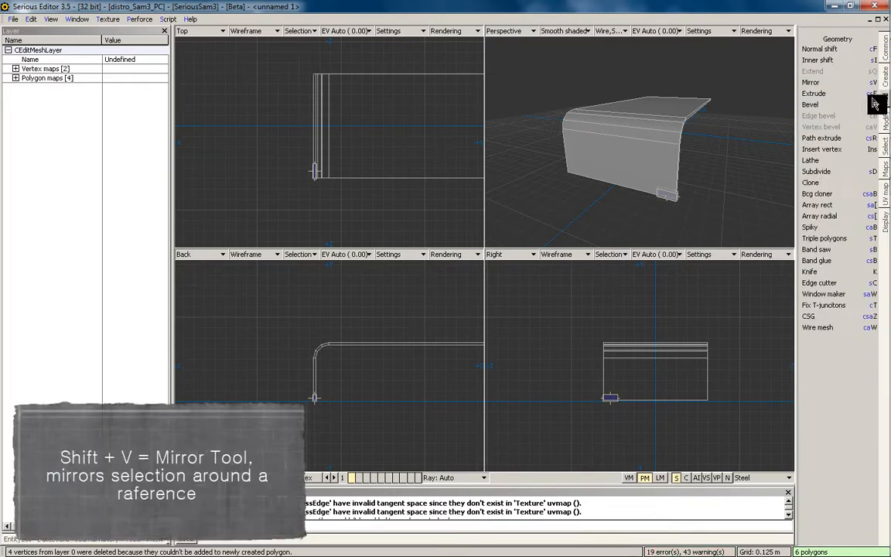
{"action": "left_click", "coordinate": [828, 89]}
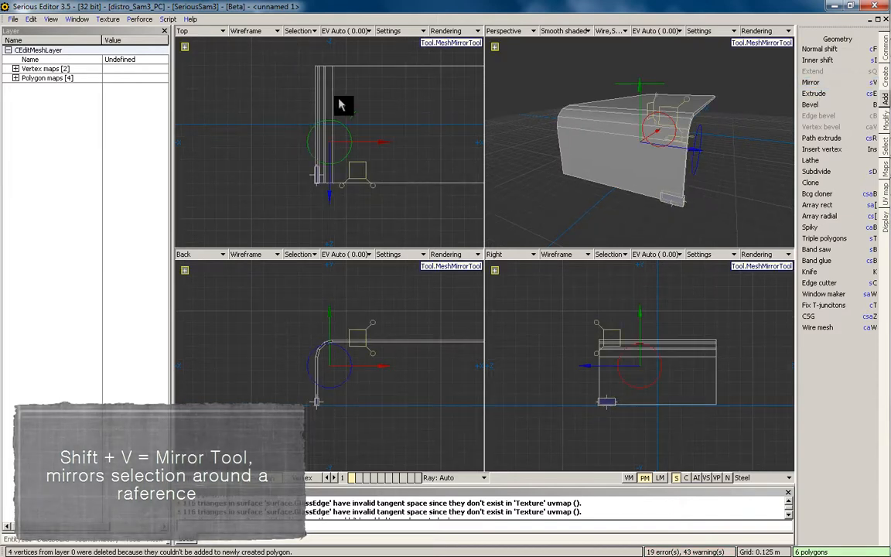
{"action": "mouse_move", "coordinate": [269, 151]}
{"action": "left_mouse_down"}
{"action": "mouse_move", "coordinate": [382, 151]}
{"action": "mouse_move", "coordinate": [265, 152]}
{"action": "left_mouse_up"}
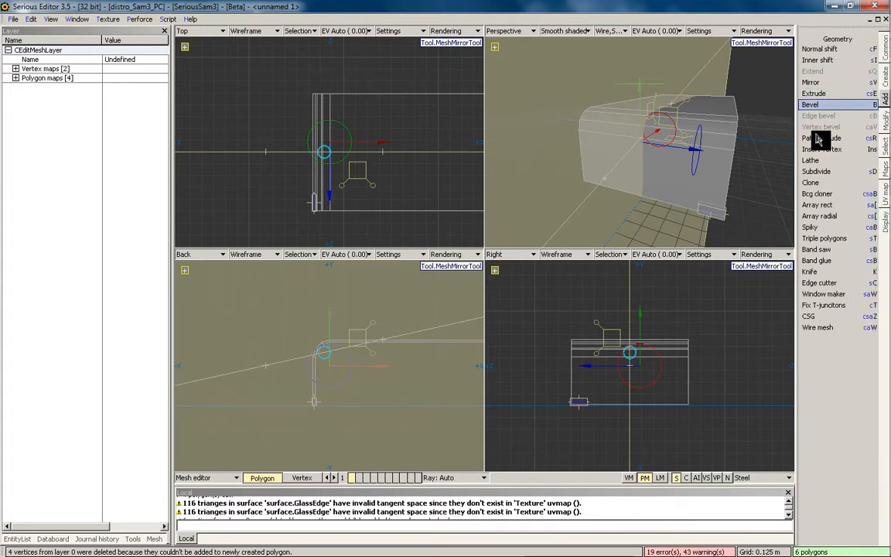
{"action": "scroll", "coordinate": [402, 152], "scroll_direction": "down", "scroll_amount": 1}
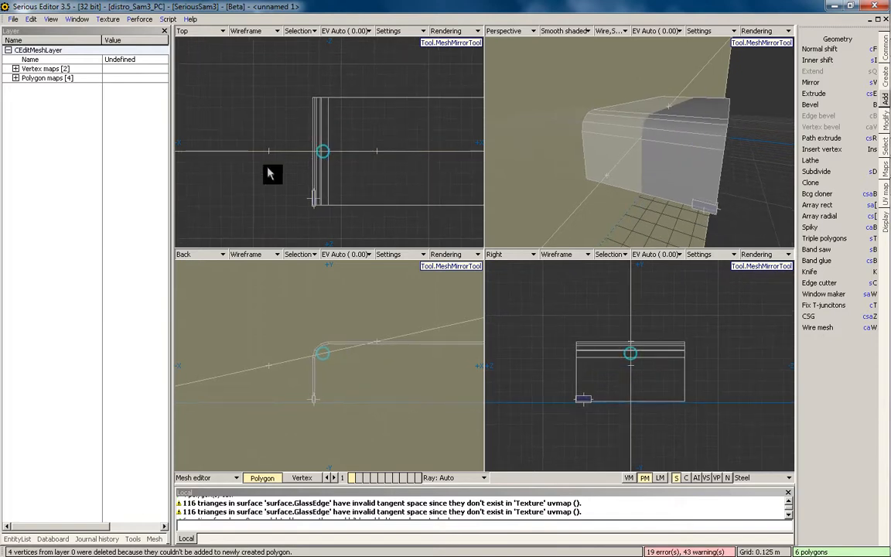
{"action": "mouse_move", "coordinate": [260, 169]}
{"action": "left_mouse_down"}
{"action": "mouse_move", "coordinate": [350, 181]}
{"action": "mouse_move", "coordinate": [388, 150]}
{"action": "mouse_move", "coordinate": [258, 154]}
{"action": "left_mouse_up"}
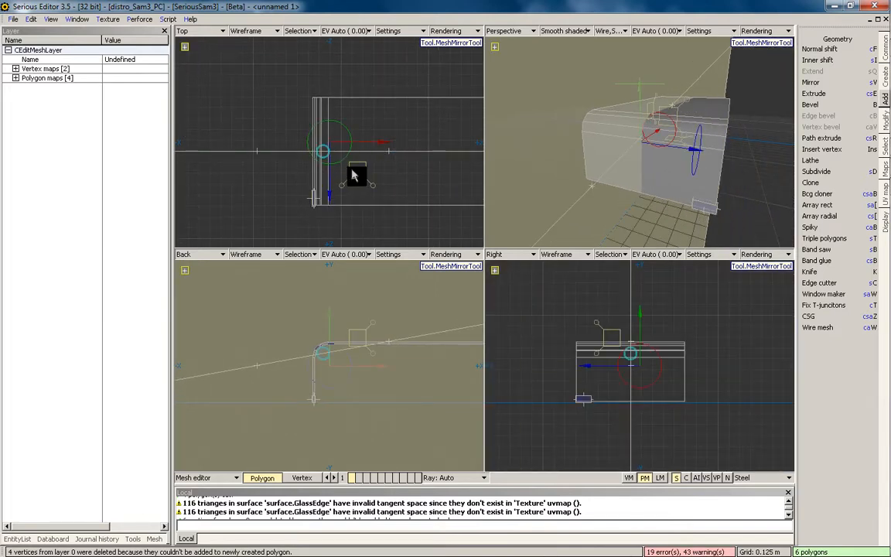
{"action": "left_click_drag", "start_coordinate": [647, 138], "coordinate": [610, 125], "text": "alt"}
{"action": "key", "text": "Return"}
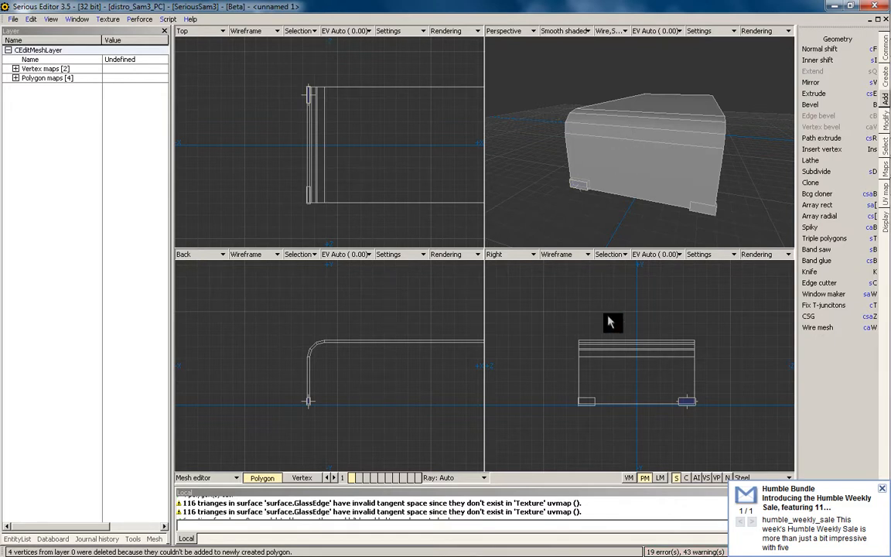
{"action": "left_click", "coordinate": [882, 490]}
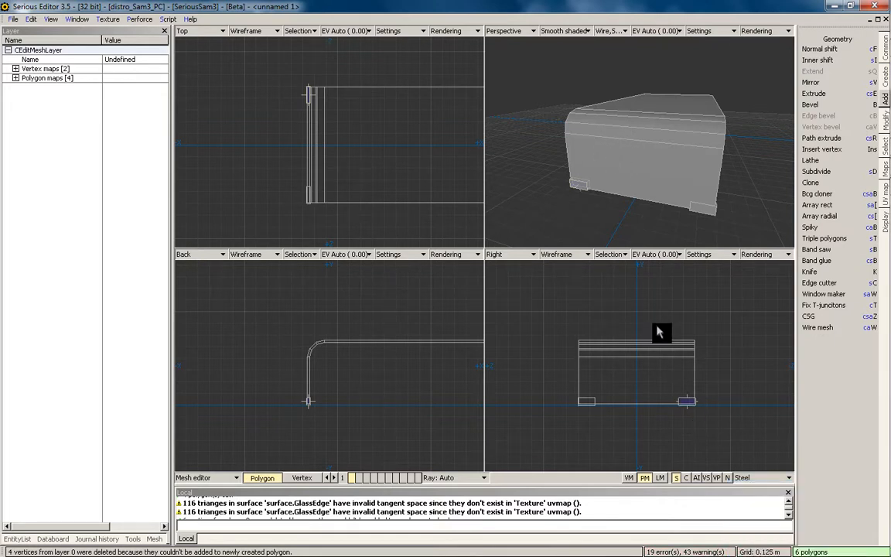
Step: Select the whole glass mesh and preview the table with its surface shaders from the curved end
{"action": "left_click_drag", "start_coordinate": [623, 144], "coordinate": [690, 171], "text": "alt"}
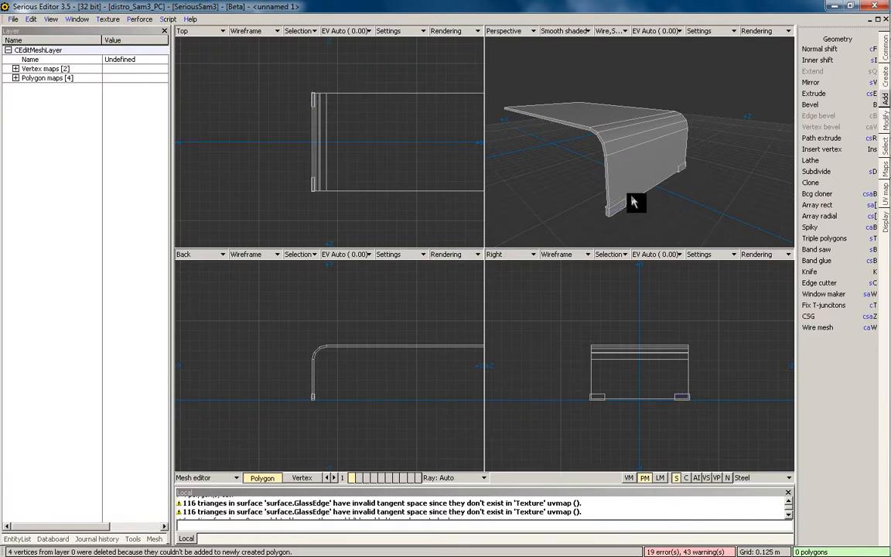
{"action": "double_click", "coordinate": [637, 160]}
{"action": "key", "text": "space"}
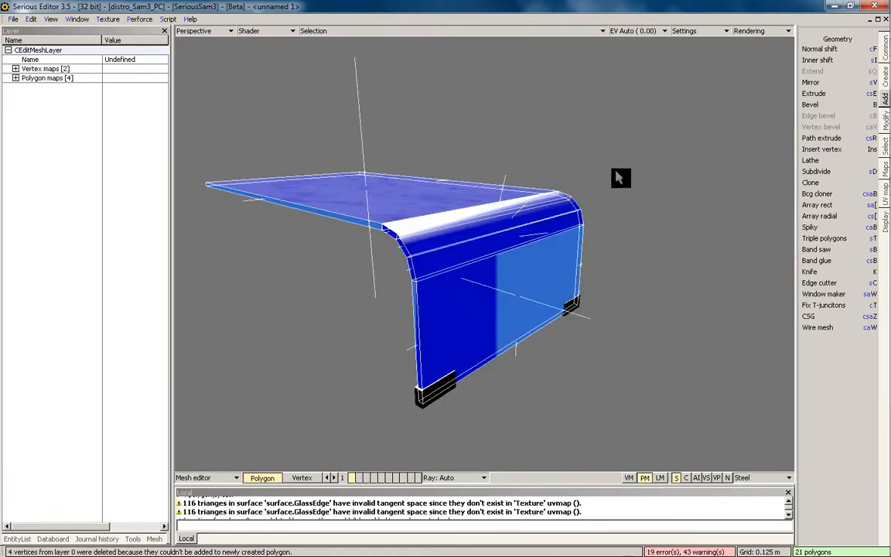
{"action": "key", "text": "2"}
{"action": "left_click_drag", "start_coordinate": [614, 201], "coordinate": [647, 248], "text": "alt"}
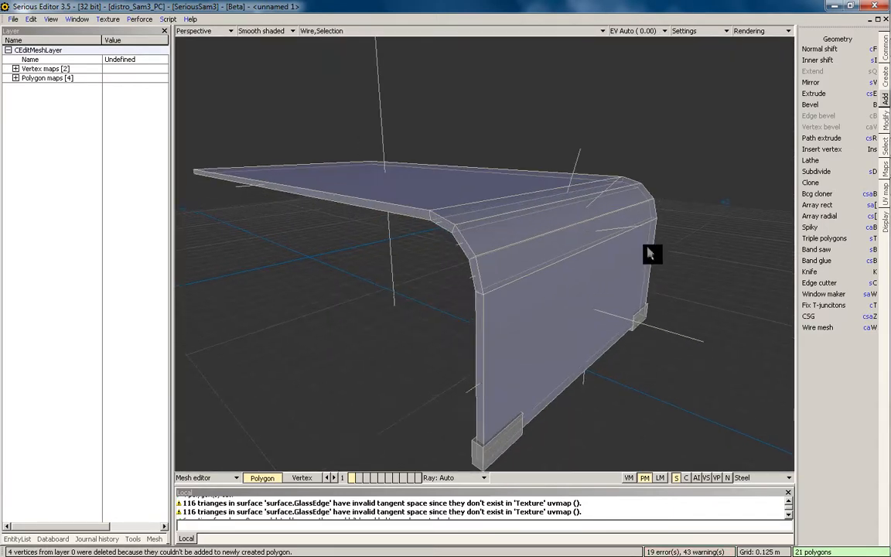
Step: Select the full band of narrow edge polygons around the glass, starting from the tabletop's long side edge
{"action": "left_click", "coordinate": [362, 203]}
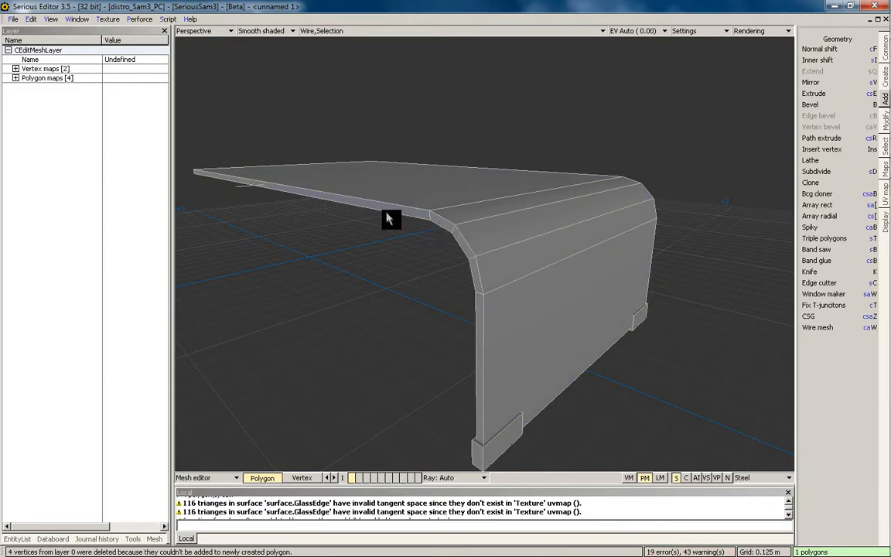
{"action": "left_click_drag", "start_coordinate": [389, 219], "coordinate": [436, 225], "text": "alt"}
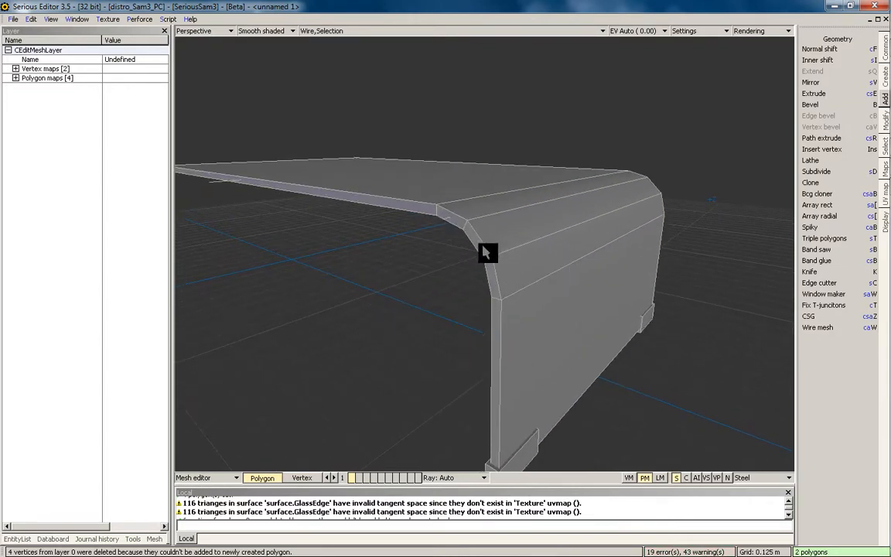
{"action": "left_click", "coordinate": [422, 211]}
{"action": "left_click", "coordinate": [883, 149]}
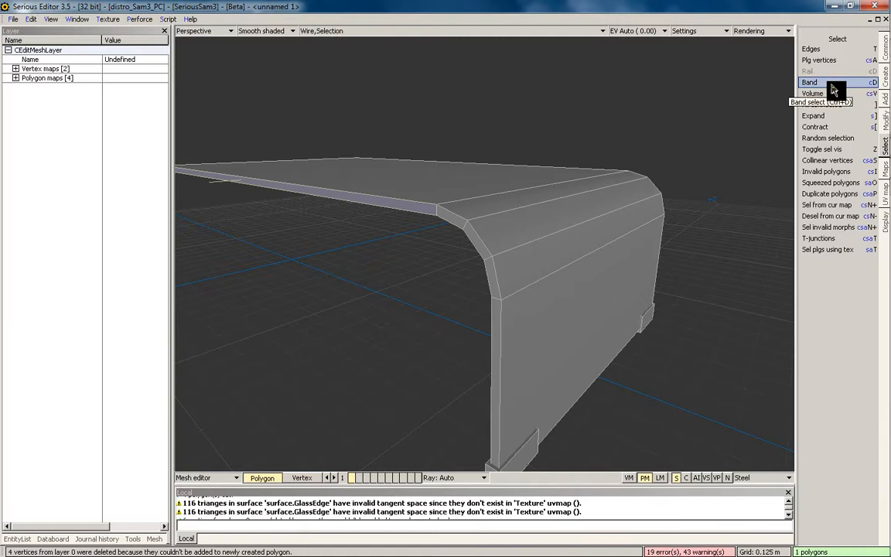
{"action": "middle_click_drag", "start_coordinate": [595, 171], "coordinate": [582, 197]}
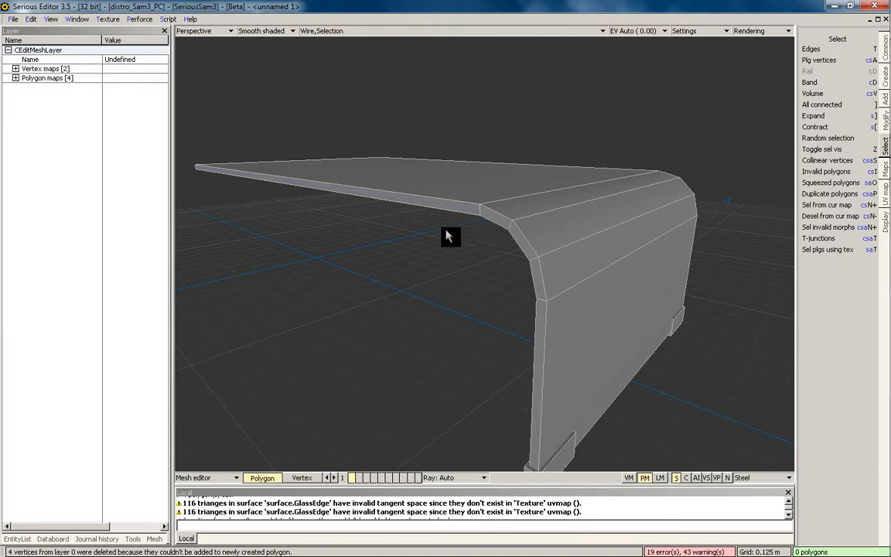
{"action": "middle_click_drag", "start_coordinate": [481, 212], "coordinate": [467, 179]}
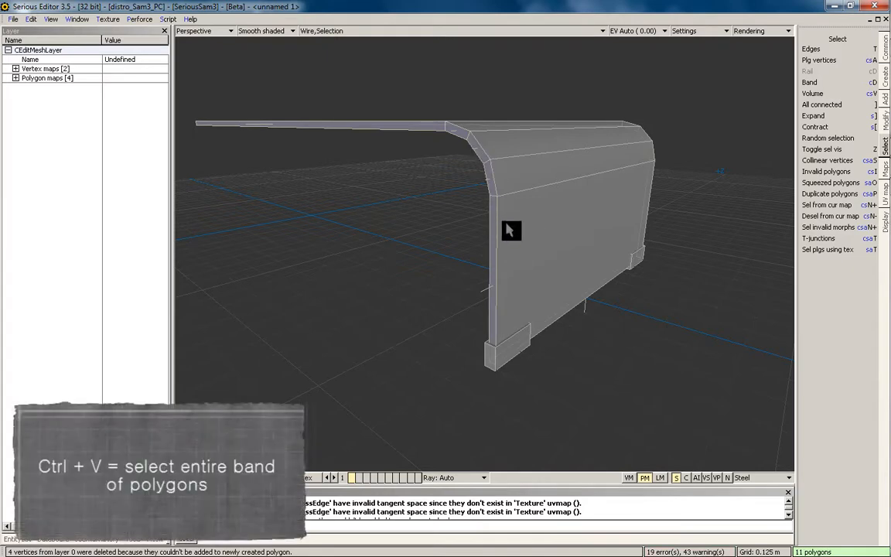
{"action": "middle_click_drag", "start_coordinate": [506, 224], "coordinate": [473, 236]}
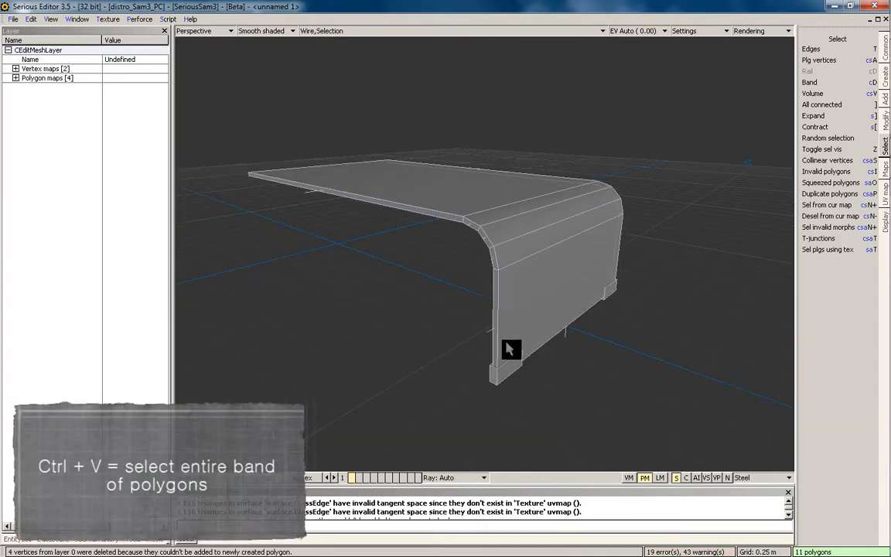
Step: Clear the selection and band-select the large glass faces running across the tabletop, curve and leg
{"action": "middle_click_drag", "start_coordinate": [508, 348], "coordinate": [479, 213]}
{"action": "scroll", "coordinate": [516, 209], "scroll_direction": "up", "scroll_amount": 1}
{"action": "key", "text": "Escape"}
{"action": "key", "text": "ctrl+d"}
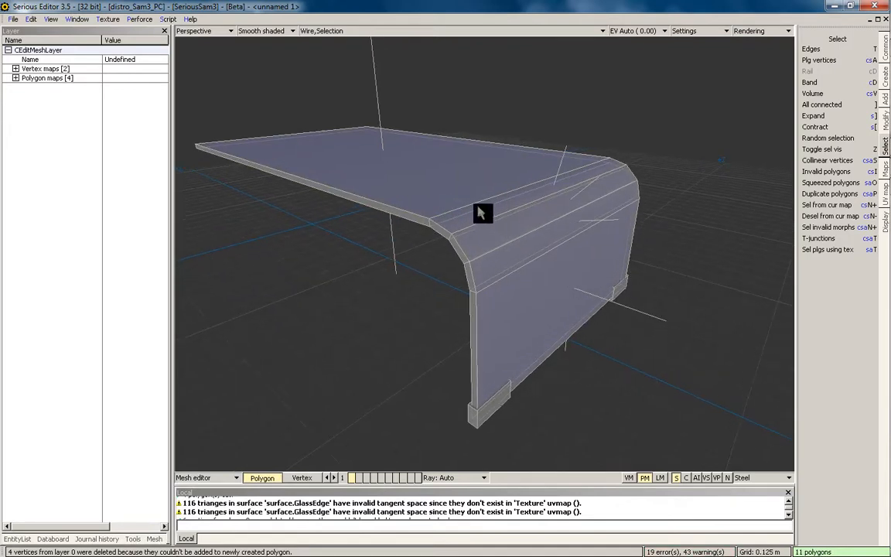
{"action": "middle_click_drag", "start_coordinate": [527, 255], "coordinate": [543, 248]}
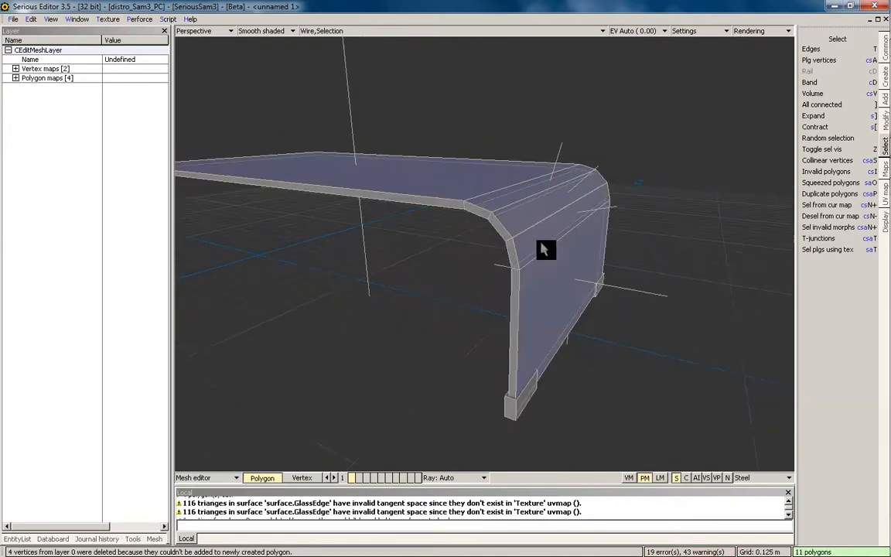
Step: Examine the band-selected large glass faces from above and below the table, and clear the selection
{"action": "middle_click_drag", "start_coordinate": [539, 207], "coordinate": [520, 147]}
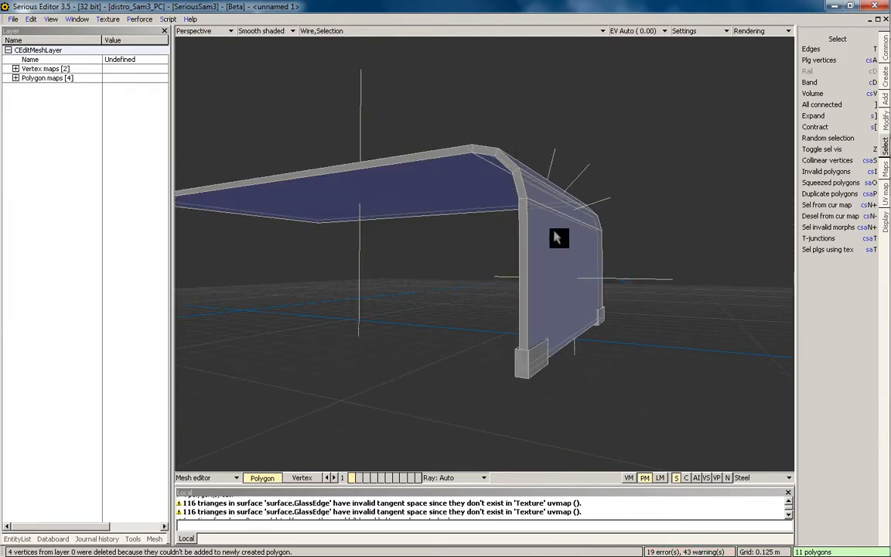
{"action": "middle_click_drag", "start_coordinate": [557, 237], "coordinate": [597, 296]}
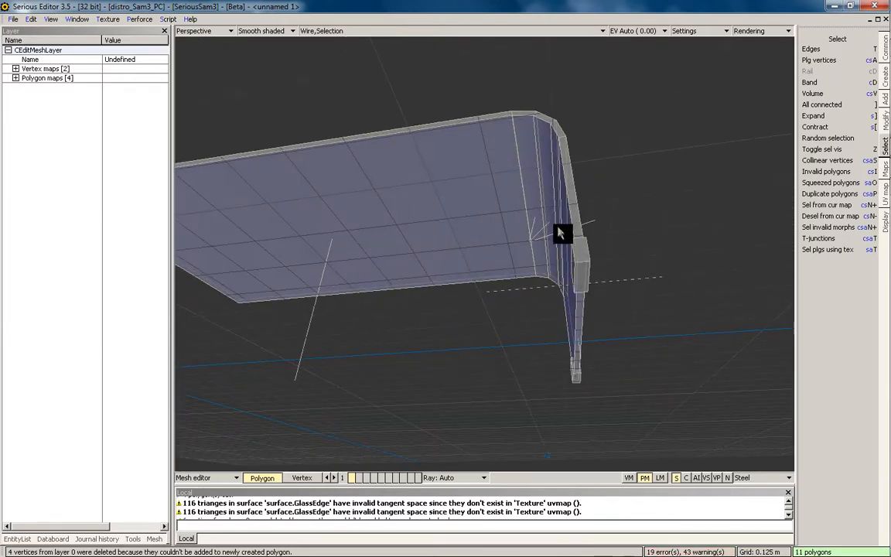
{"action": "middle_click_drag", "start_coordinate": [498, 184], "coordinate": [474, 313]}
{"action": "left_click", "coordinate": [441, 288]}
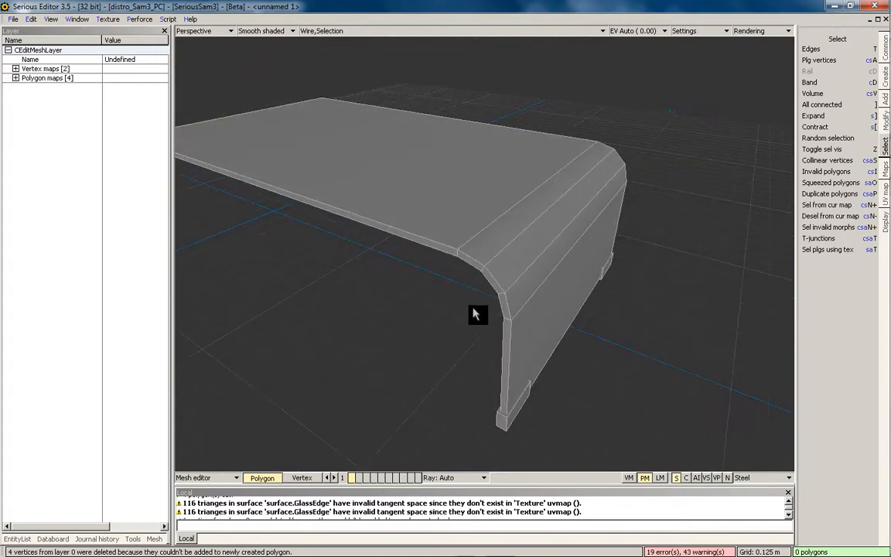
Step: Band-select the ring of polygons around the first strip of the glass curve, inspect it, and clear the selection
{"action": "scroll", "coordinate": [470, 277], "scroll_direction": "up", "scroll_amount": 3}
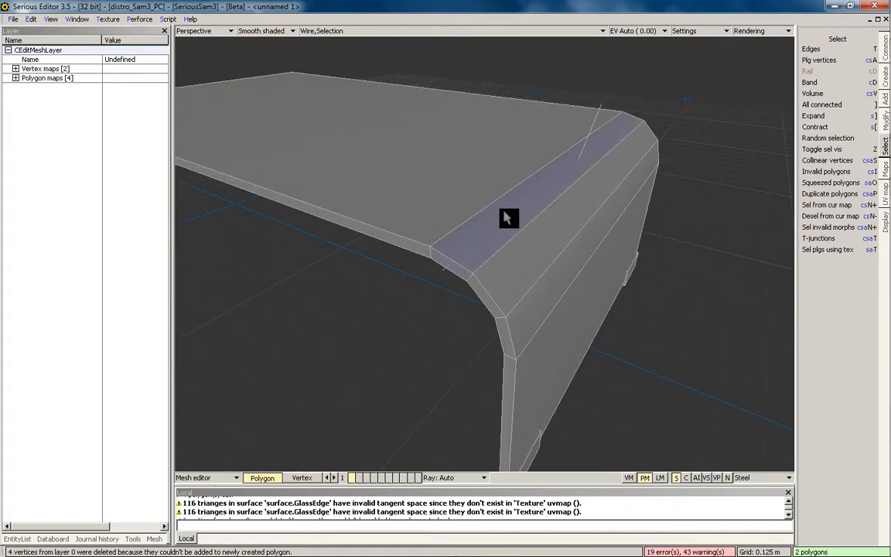
{"action": "key", "text": "ctrl+d"}
{"action": "middle_click_drag", "start_coordinate": [535, 215], "coordinate": [559, 133]}
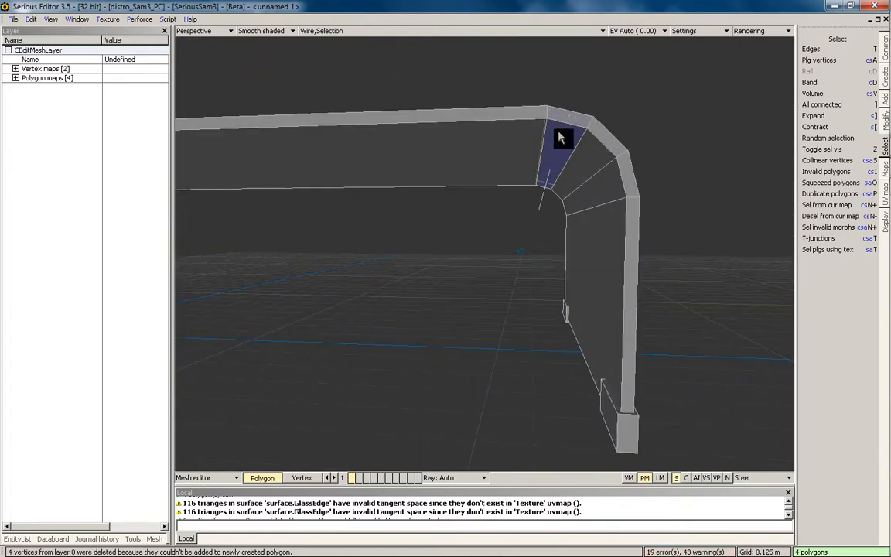
{"action": "middle_click_drag", "start_coordinate": [546, 179], "coordinate": [520, 176]}
{"action": "left_click", "coordinate": [425, 167]}
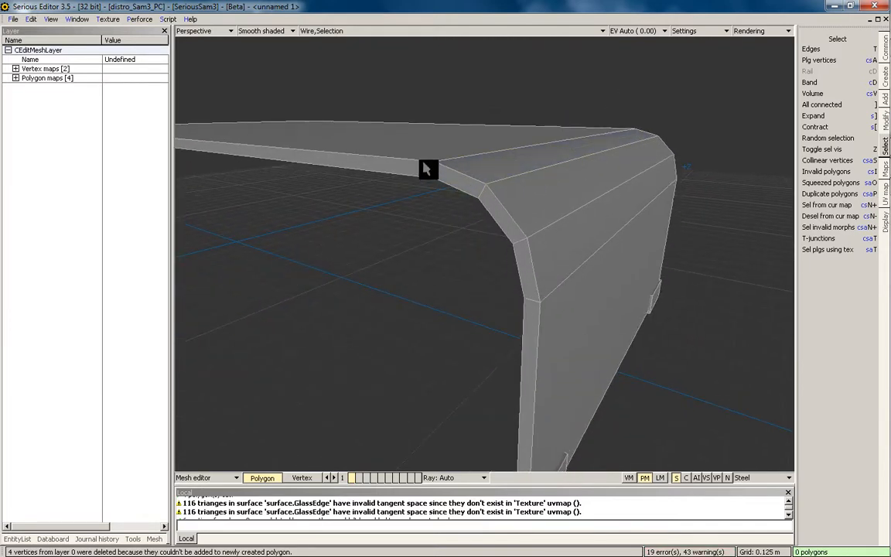
Step: Band-select the narrow edge polygons around the glass and assign them the GlassEdge surface
{"action": "scroll", "coordinate": [481, 246], "scroll_direction": "down", "scroll_amount": 3}
{"action": "key", "text": "q"}
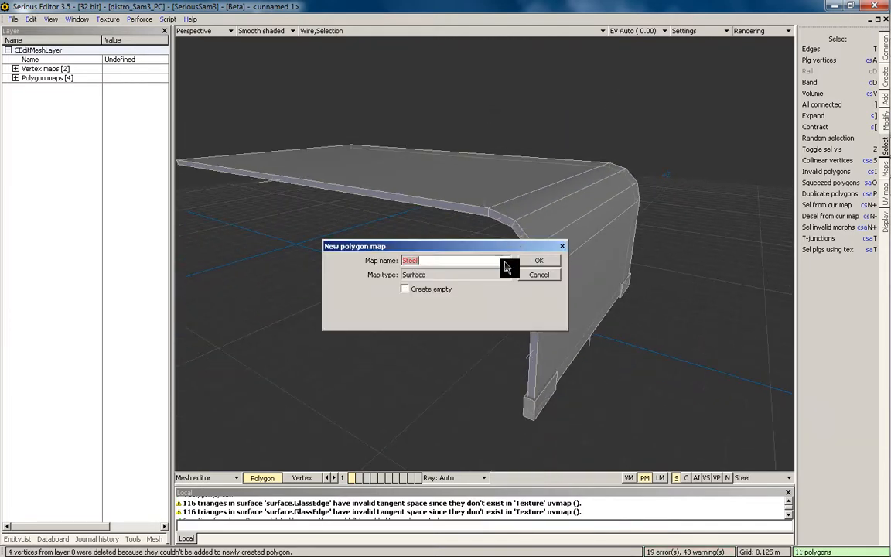
{"action": "left_click", "coordinate": [505, 261]}
{"action": "left_click", "coordinate": [429, 282]}
{"action": "left_click", "coordinate": [541, 262]}
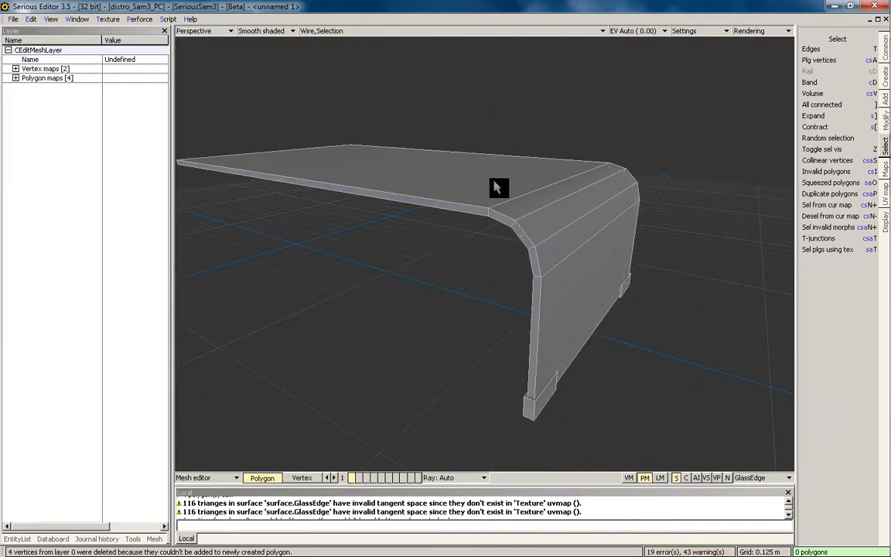
{"action": "key", "text": "shift+z"}
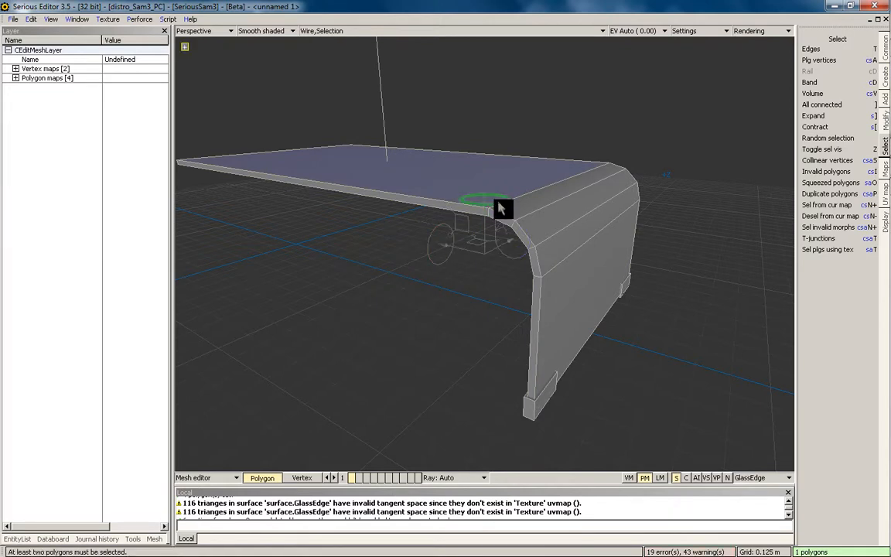
{"action": "key", "text": "ctrl+z"}
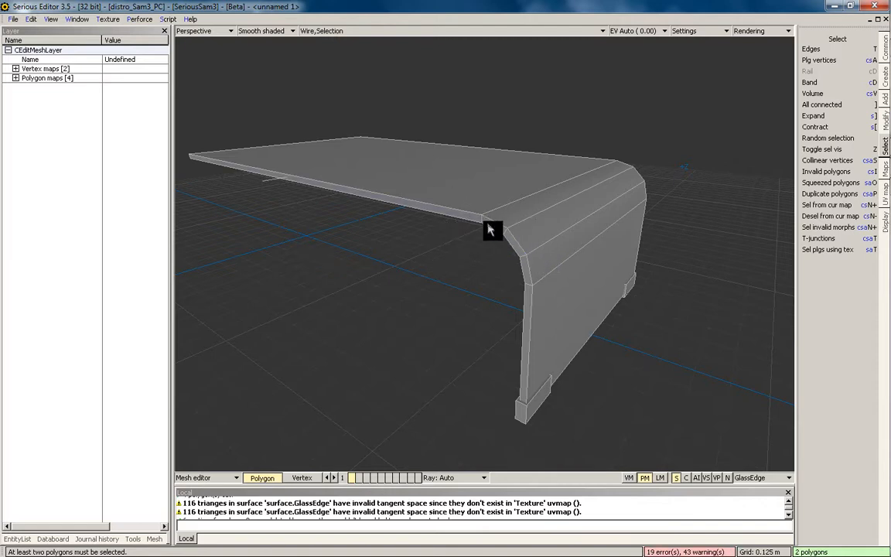
{"action": "key", "text": "ctrl+d"}
{"action": "key", "text": "shift+]"}
{"action": "key", "text": "ctrl+z"}
{"action": "key", "text": "ctrl+m"}
{"action": "left_click", "coordinate": [539, 274]}
Step: Assign the Default surface to the full band of large glass faces across the tabletop, curve and leg
{"action": "middle_click_drag", "start_coordinate": [499, 235], "coordinate": [477, 229]}
{"action": "left_click_drag", "start_coordinate": [477, 229], "coordinate": [501, 239]}
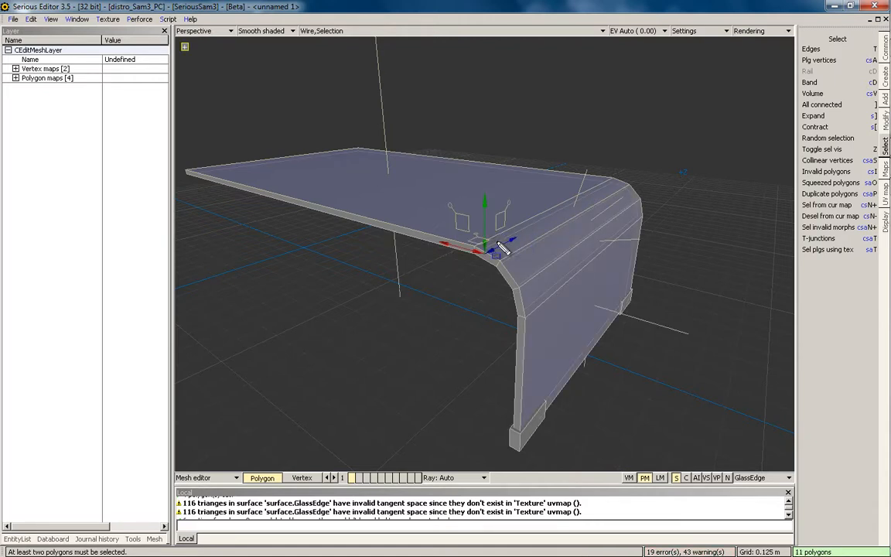
{"action": "left_click_drag", "start_coordinate": [497, 241], "coordinate": [496, 241]}
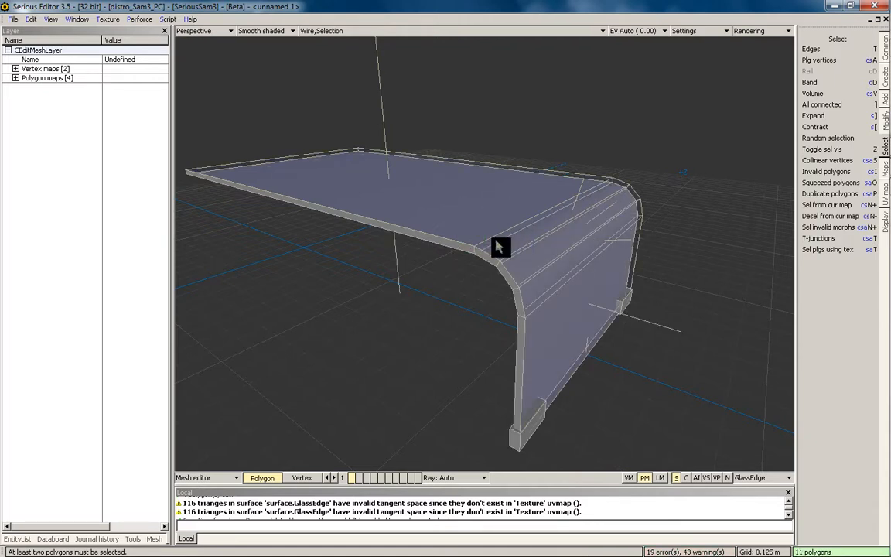
{"action": "key", "text": "ctrl+m"}
{"action": "left_click", "coordinate": [504, 260]}
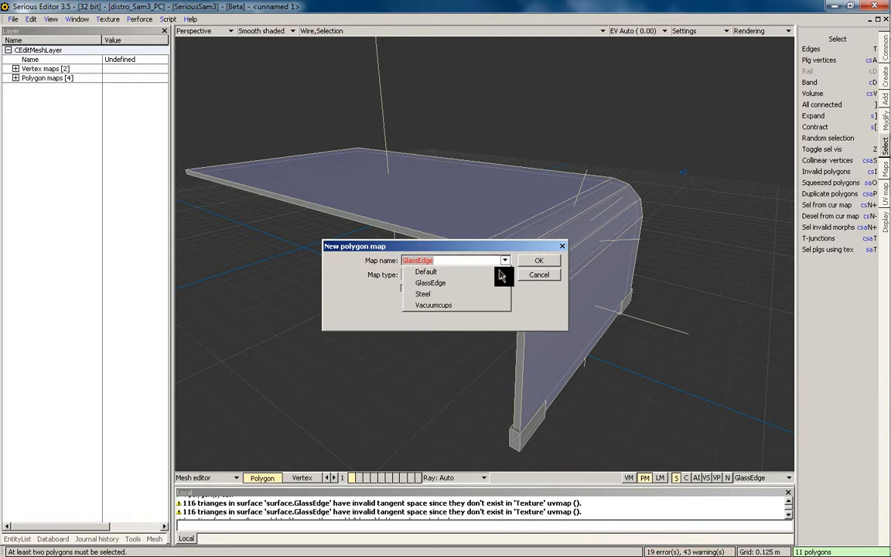
{"action": "left_click", "coordinate": [457, 271]}
{"action": "left_click", "coordinate": [534, 262]}
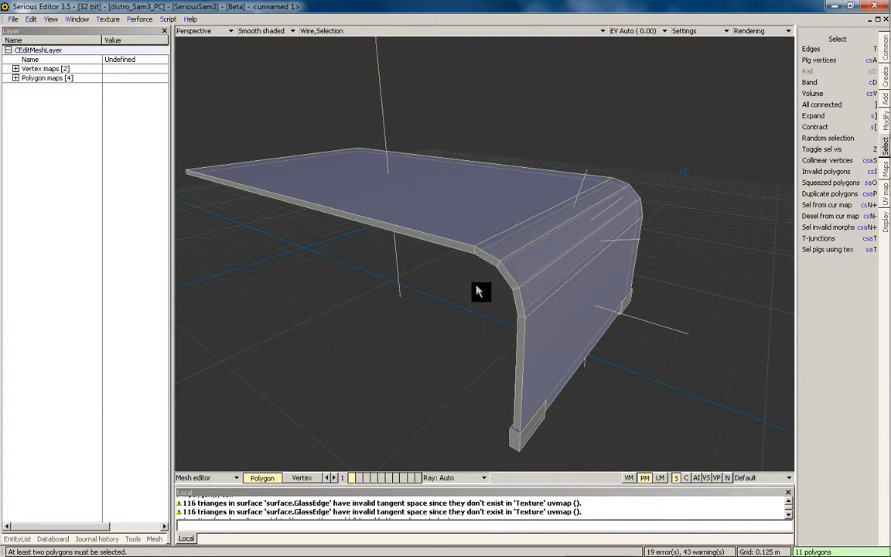
Step: Select the whole half table, including its feet, and mirror it lengthwise across the tabletop's open end to form the full table
{"action": "scroll", "coordinate": [477, 288], "scroll_direction": "down", "scroll_amount": 2}
{"action": "left_click_drag", "start_coordinate": [477, 288], "coordinate": [543, 201], "text": "alt"}
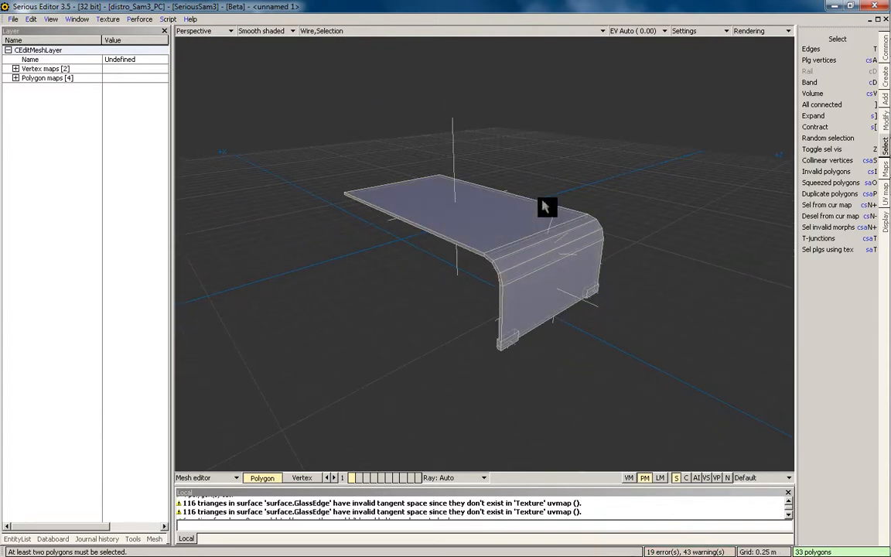
{"action": "key", "text": "space"}
{"action": "right_click_drag", "start_coordinate": [449, 199], "coordinate": [672, 198], "text": "alt"}
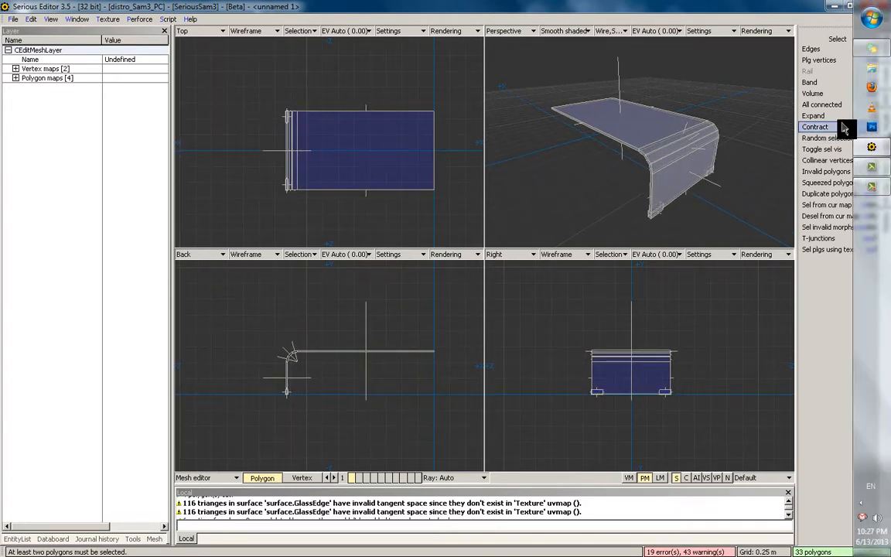
{"action": "left_click", "coordinate": [886, 99]}
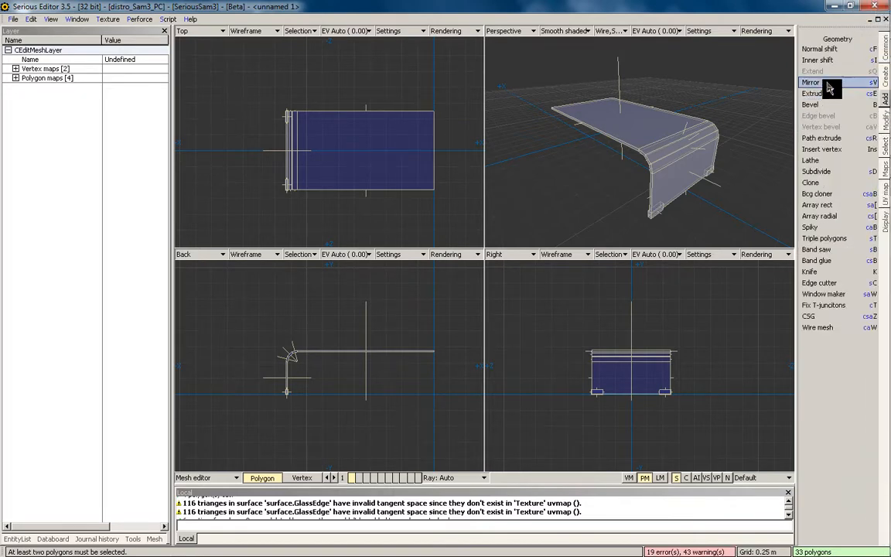
{"action": "left_click", "coordinate": [810, 82]}
{"action": "mouse_move", "coordinate": [437, 96]}
{"action": "left_mouse_down"}
{"action": "mouse_move", "coordinate": [434, 194]}
{"action": "mouse_move", "coordinate": [435, 92]}
{"action": "left_mouse_up"}
{"action": "key", "text": "Return"}
{"action": "left_click_drag", "start_coordinate": [589, 169], "coordinate": [631, 91], "text": "alt"}
{"action": "scroll", "coordinate": [631, 91], "scroll_direction": "down", "scroll_amount": 3}
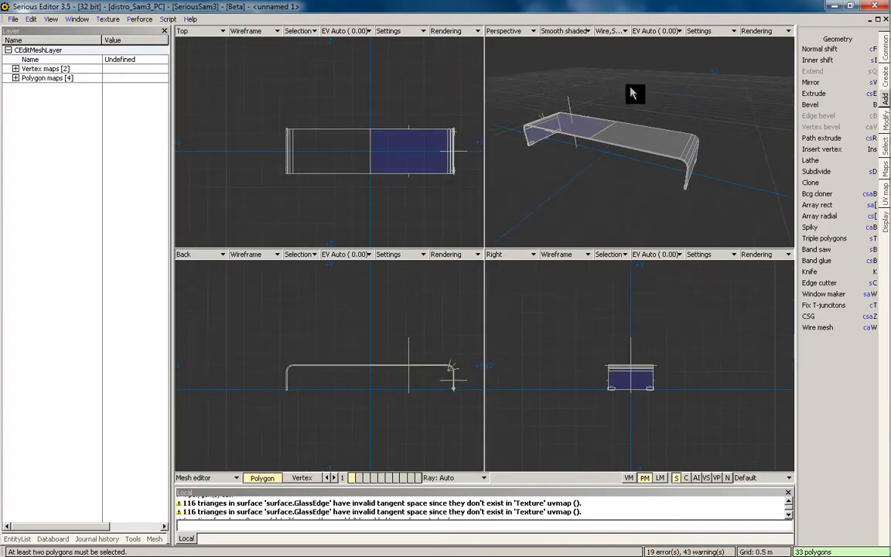
Step: Preview the full mirrored table with its surface shaders in the world editor
{"action": "key", "text": "1"}
{"action": "key", "text": "F3"}
{"action": "key", "text": "grave"}
{"action": "left_click_drag", "start_coordinate": [514, 229], "coordinate": [507, 249], "text": "alt"}
{"action": "left_click_drag", "start_coordinate": [504, 284], "coordinate": [478, 332], "text": "alt"}
{"action": "left_click", "coordinate": [511, 279]}
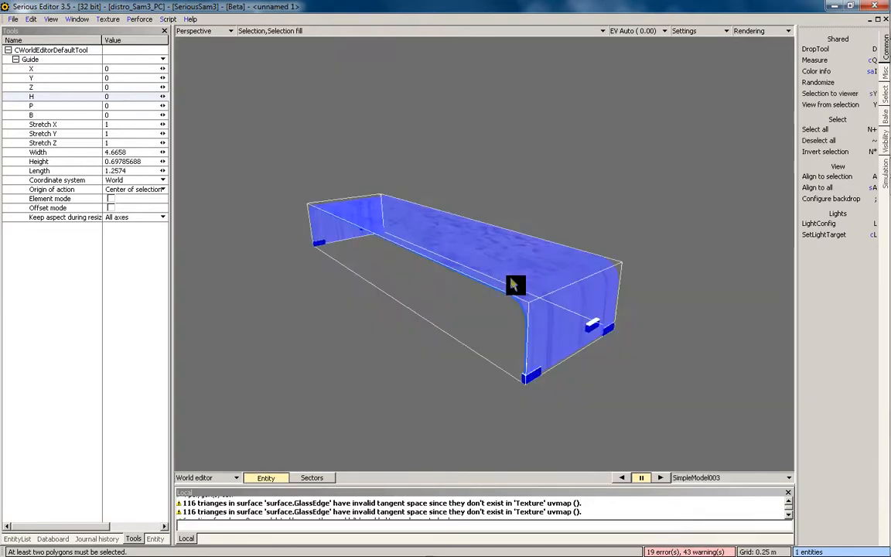
Step: Band-map the large glass faces of one table half onto the Texture UV map, whole band along U with aspect ratio kept
{"action": "key", "text": "F4"}
{"action": "left_click", "coordinate": [512, 281]}
{"action": "left_click_drag", "start_coordinate": [516, 270], "coordinate": [493, 320], "text": "alt"}
{"action": "left_click", "coordinate": [493, 319], "text": "shift"}
{"action": "key", "text": "2"}
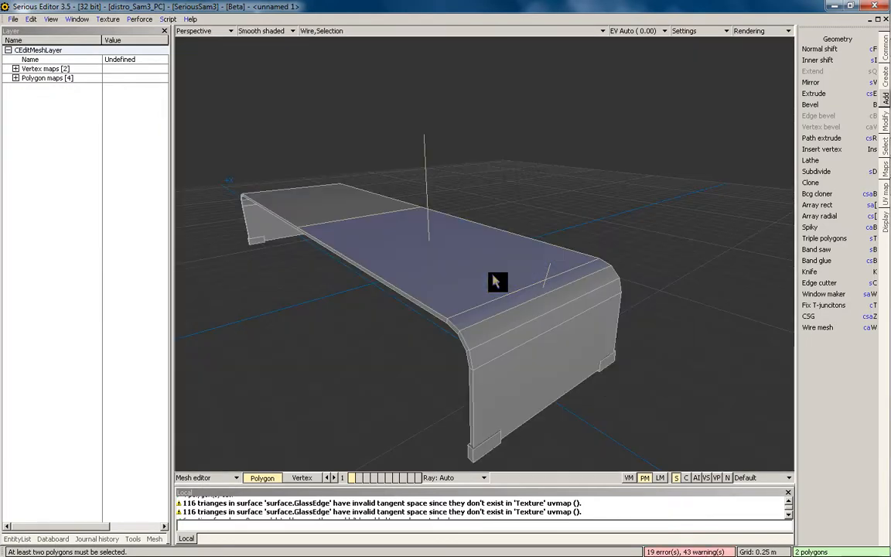
{"action": "key", "text": "m"}
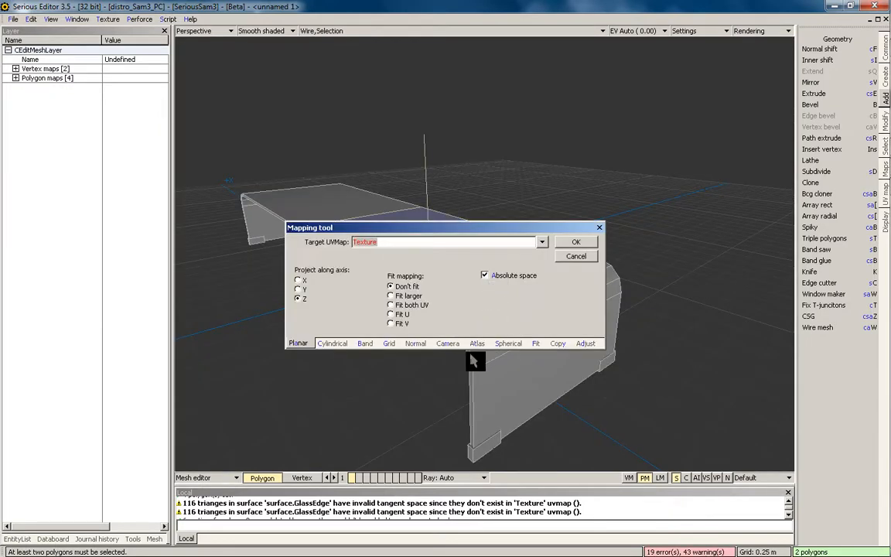
{"action": "left_click", "coordinate": [539, 344]}
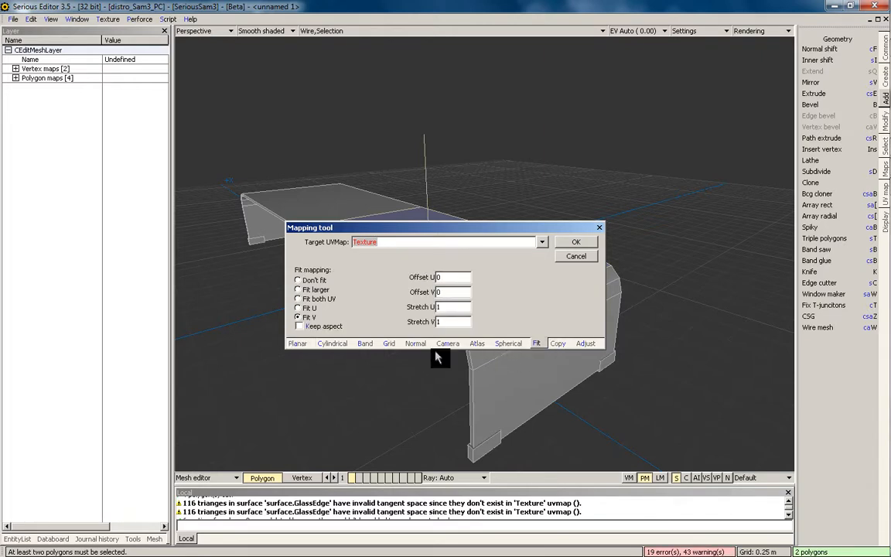
{"action": "left_click", "coordinate": [367, 345]}
{"action": "left_click", "coordinate": [566, 246]}
Step: Apply the same whole-band mapping along U to the large glass faces of the other table half
{"action": "middle_click_drag", "start_coordinate": [418, 299], "coordinate": [474, 263]}
{"action": "left_click", "coordinate": [474, 264]}
{"action": "left_click", "coordinate": [430, 280]}
{"action": "key", "text": "m"}
{"action": "left_click", "coordinate": [569, 246]}
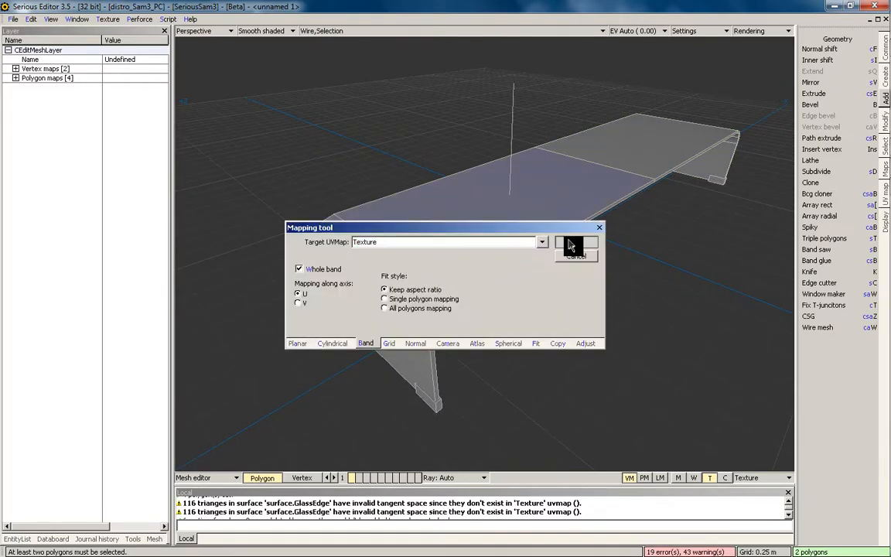
Step: Apply the whole-band mapping to the narrow glass edge bands of both table halves and clear the selection
{"action": "middle_click_drag", "start_coordinate": [569, 245], "coordinate": [476, 259]}
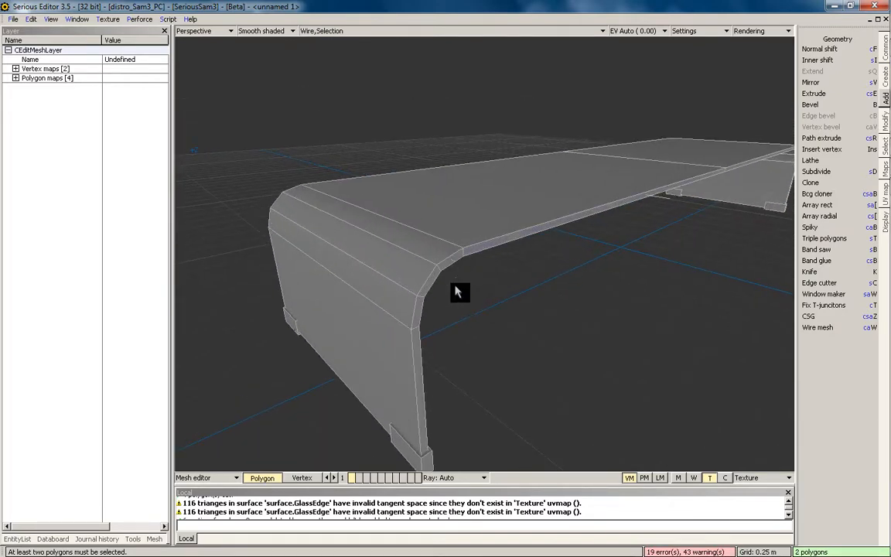
{"action": "key", "text": "m"}
{"action": "left_click", "coordinate": [570, 245]}
{"action": "middle_click_drag", "start_coordinate": [571, 246], "coordinate": [545, 205]}
{"action": "left_click", "coordinate": [516, 179]}
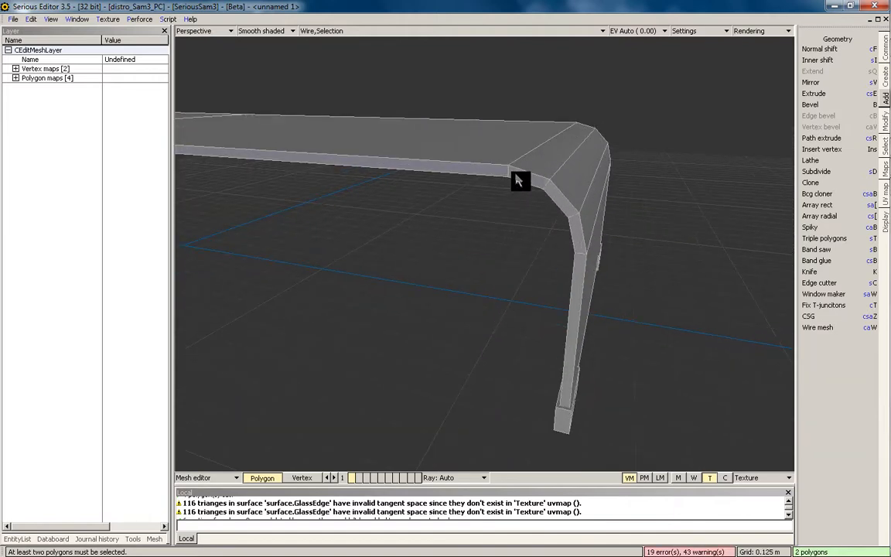
{"action": "key", "text": "m"}
{"action": "left_click", "coordinate": [577, 246]}
{"action": "middle_click_drag", "start_coordinate": [576, 246], "coordinate": [571, 305]}
{"action": "left_click", "coordinate": [537, 119]}
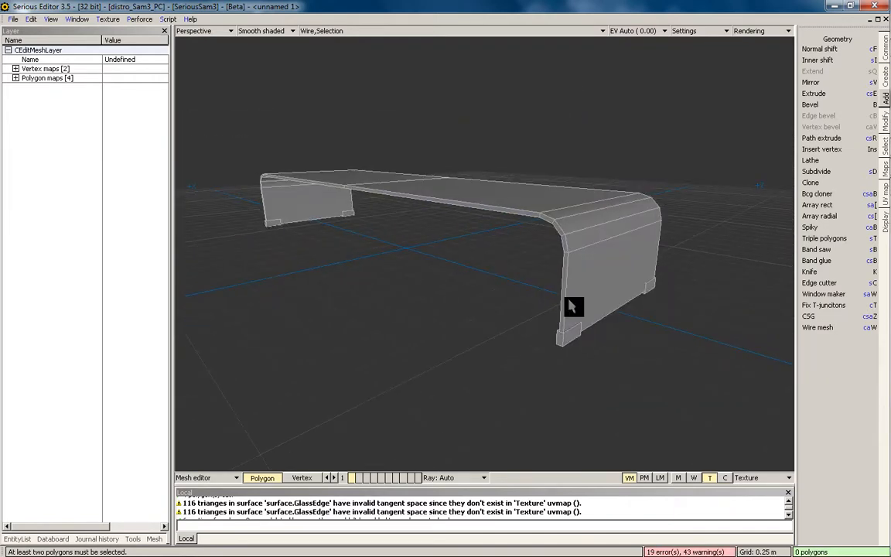
Step: Clear the active UV map choice and select all polygons of the four steel feet
{"action": "left_click", "coordinate": [773, 477]}
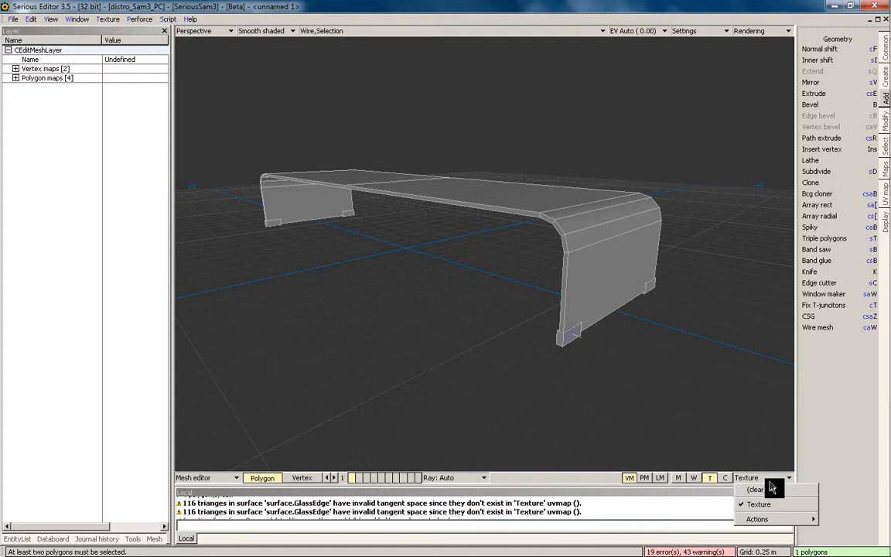
{"action": "left_click", "coordinate": [780, 429]}
{"action": "left_click", "coordinate": [654, 294]}
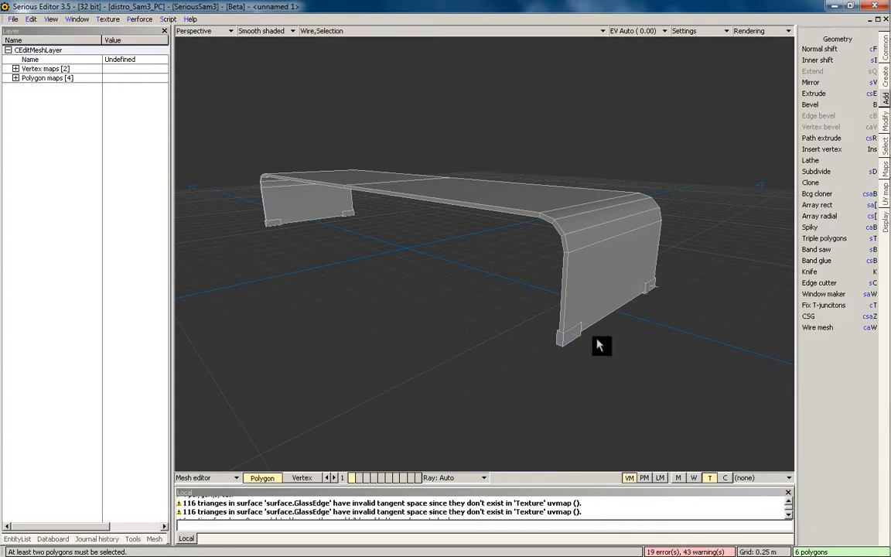
{"action": "left_click", "coordinate": [329, 215], "text": "shift"}
{"action": "left_click", "coordinate": [346, 217], "text": "shift"}
Step: Map the four steel feet onto the Texture UV map using Normal mapping
{"action": "key", "text": "q"}
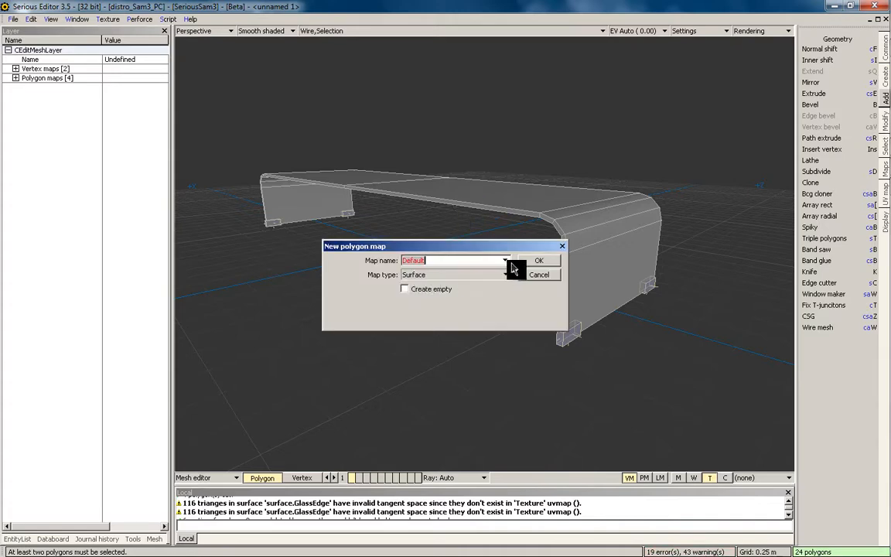
{"action": "left_click", "coordinate": [529, 275]}
{"action": "key", "text": "m"}
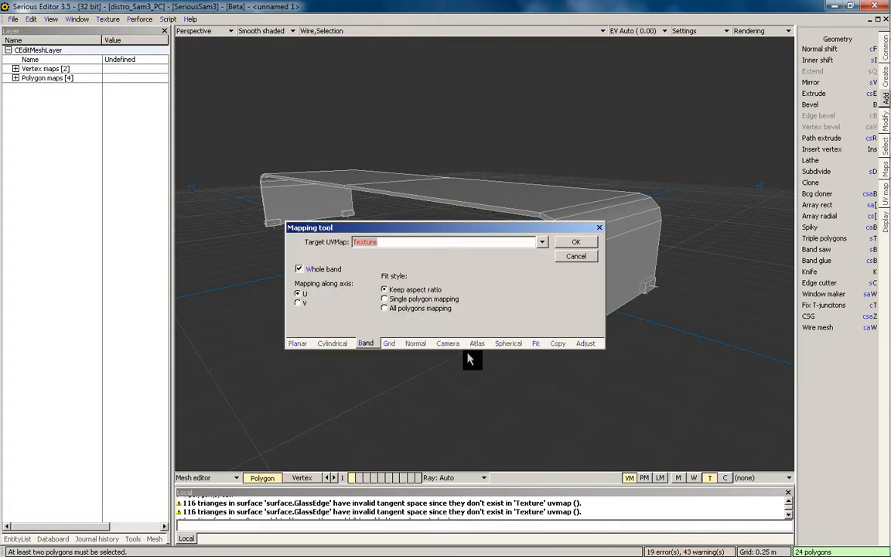
{"action": "left_click", "coordinate": [426, 342]}
{"action": "left_click", "coordinate": [576, 244]}
Step: Return to the world editor and inspect the completed table from above one end
{"action": "key", "text": "Escape"}
{"action": "scroll", "coordinate": [530, 256], "scroll_direction": "down", "scroll_amount": 1}
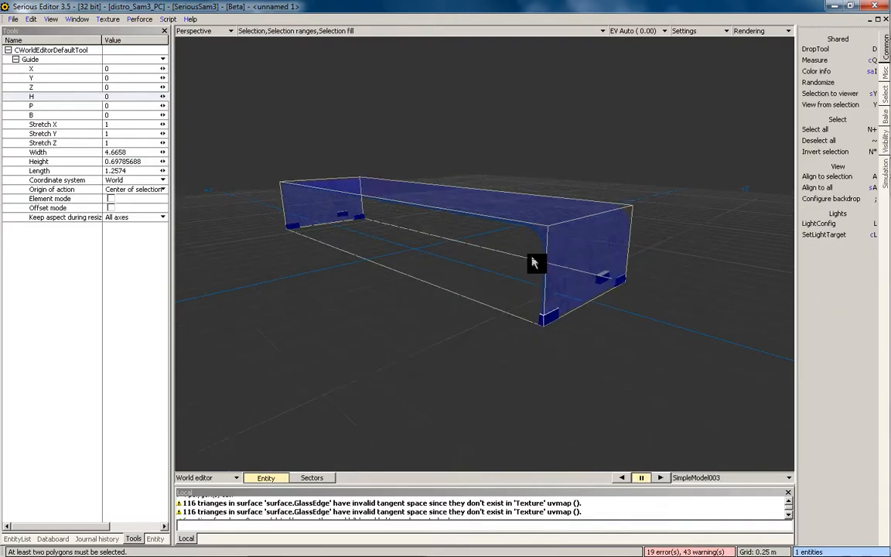
{"action": "key", "text": "grave"}
{"action": "middle_click_drag", "start_coordinate": [531, 255], "coordinate": [511, 271]}
{"action": "left_click", "coordinate": [501, 280]}
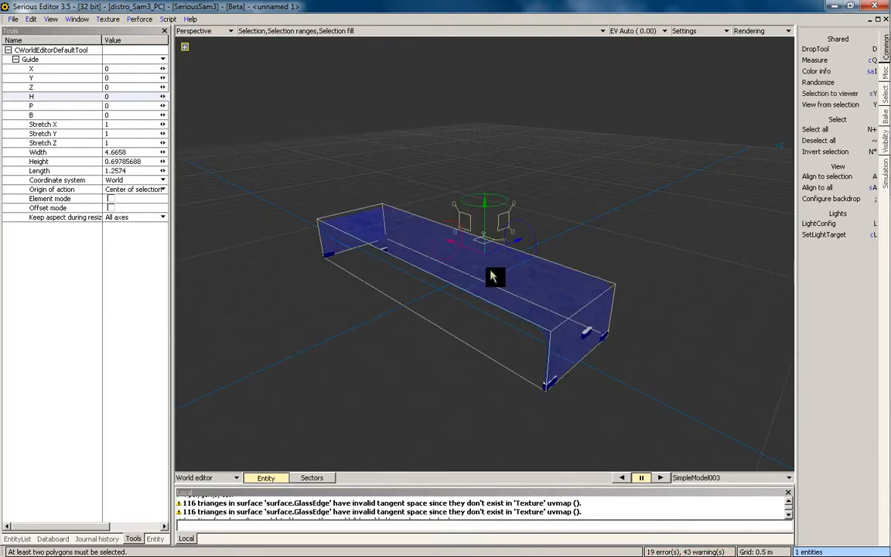
Step: Switch to the SedIT_TutorialRoomExample.wld world and place the new glass table on the open wooden floor behind the chairs
{"action": "left_click", "coordinate": [76, 19]}
{"action": "left_click", "coordinate": [164, 109]}
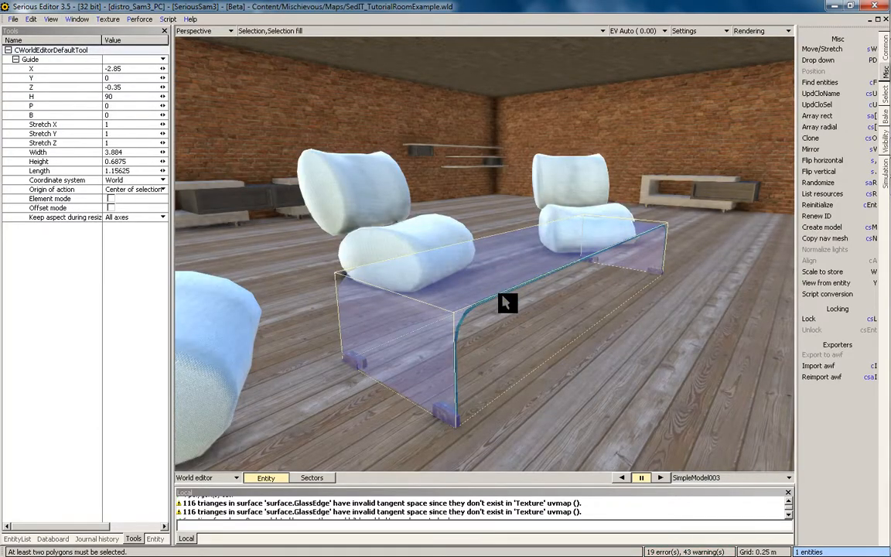
{"action": "middle_click_drag", "start_coordinate": [503, 297], "coordinate": [455, 286]}
{"action": "left_click", "coordinate": [462, 268]}
{"action": "left_click", "coordinate": [462, 268]}
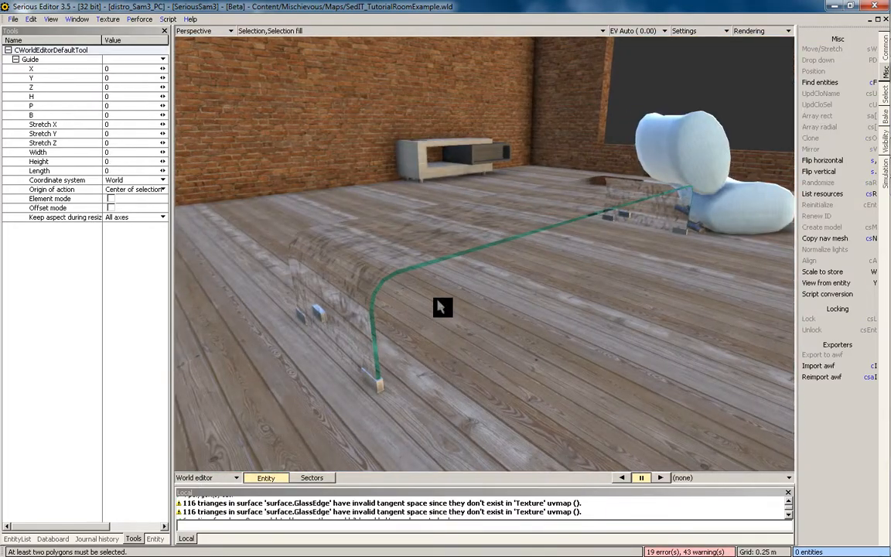
Step: Select the new glass table to check it, deselect it, and view the furnished room from several angles
{"action": "left_click", "coordinate": [387, 259]}
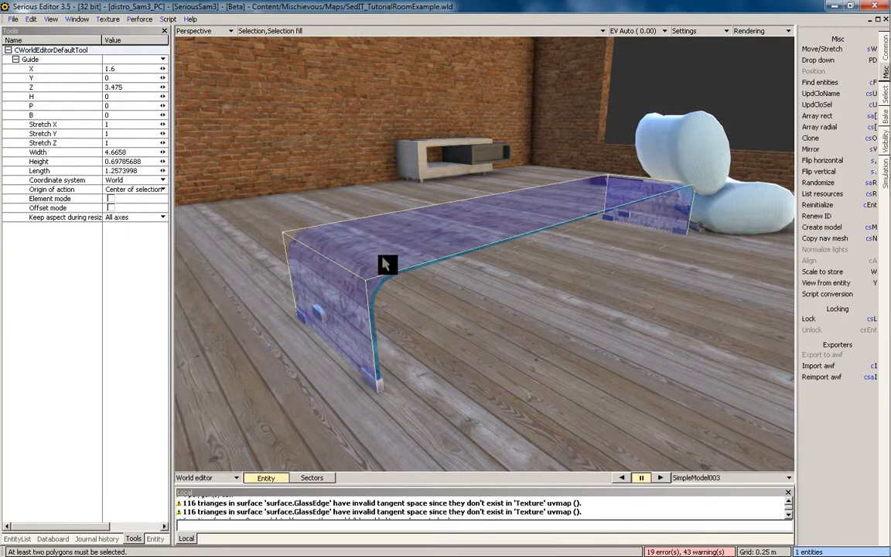
{"action": "mouse_move", "coordinate": [388, 262]}
{"action": "middle_mouse_down"}
{"action": "mouse_move", "coordinate": [501, 236]}
{"action": "mouse_move", "coordinate": [597, 290]}
{"action": "mouse_move", "coordinate": [700, 303]}
{"action": "mouse_move", "coordinate": [593, 258]}
{"action": "mouse_move", "coordinate": [737, 245]}
{"action": "mouse_move", "coordinate": [512, 308]}
{"action": "mouse_move", "coordinate": [272, 334]}
{"action": "mouse_move", "coordinate": [414, 372]}
{"action": "mouse_move", "coordinate": [471, 317]}
{"action": "mouse_move", "coordinate": [387, 264]}
{"action": "middle_mouse_up"}
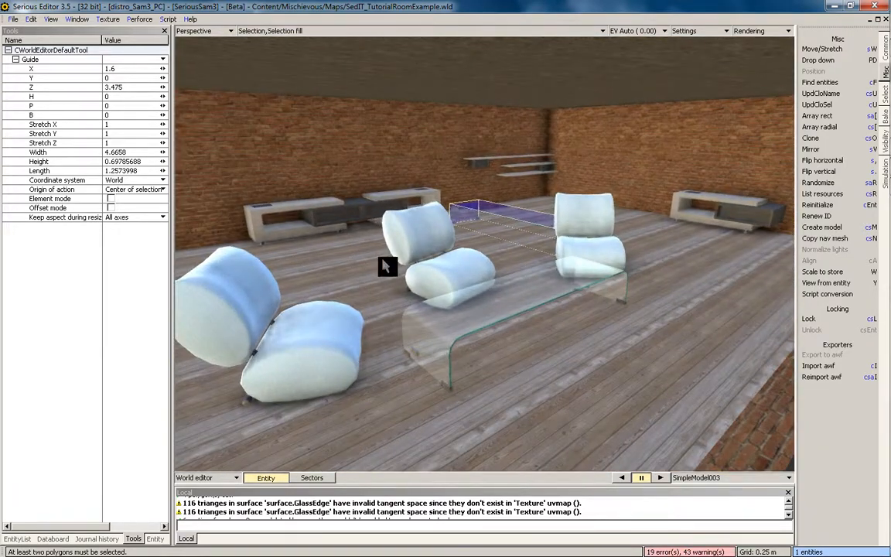
{"action": "left_click", "coordinate": [386, 265]}
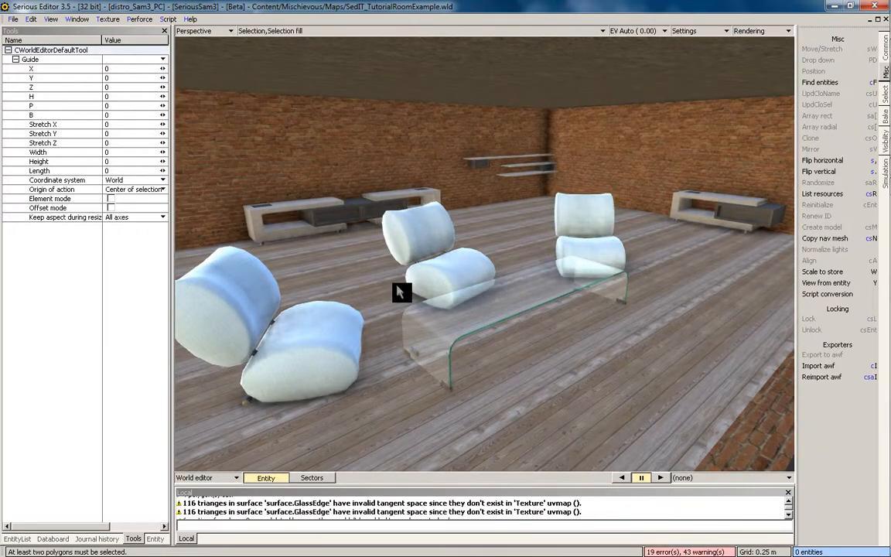
{"action": "middle_click_drag", "start_coordinate": [416, 329], "coordinate": [529, 264]}
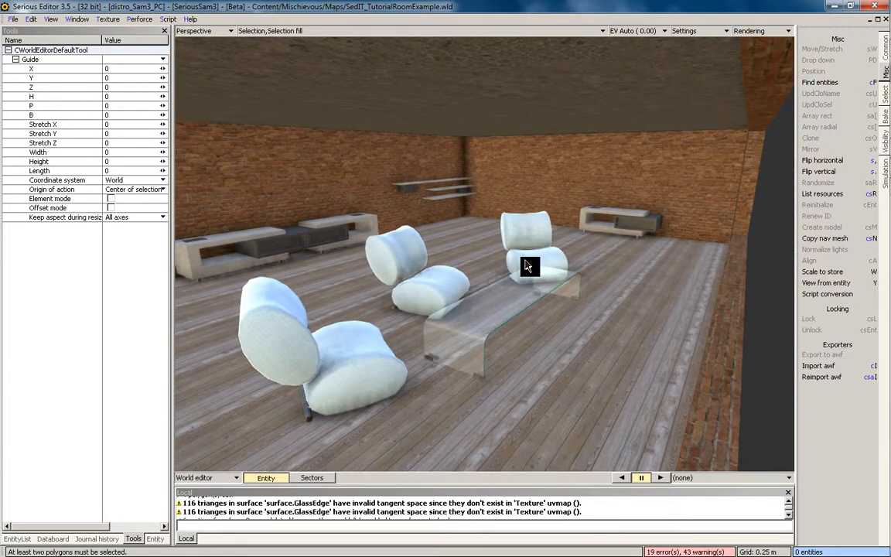